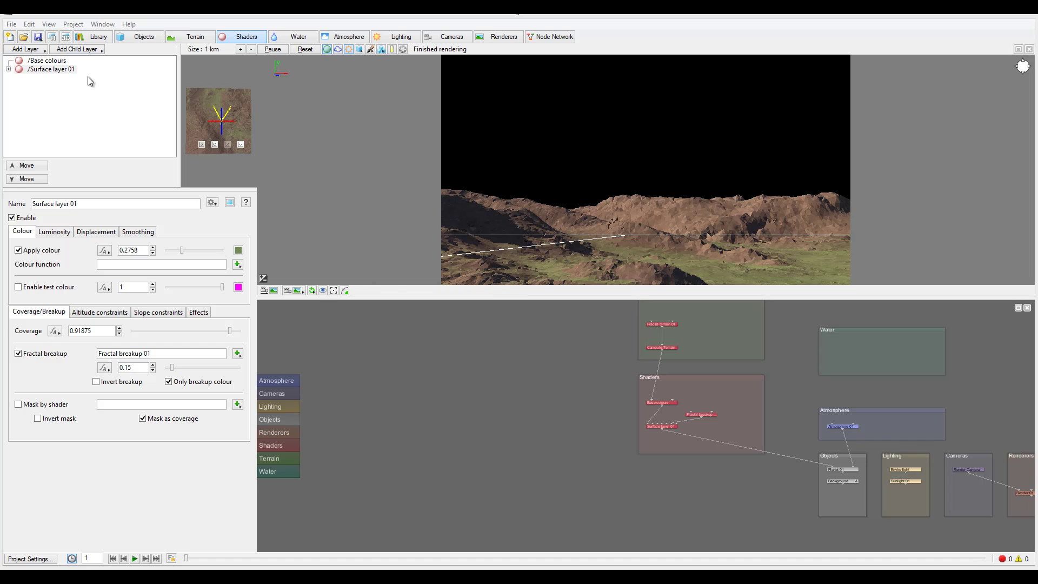
left_click(33, 50)
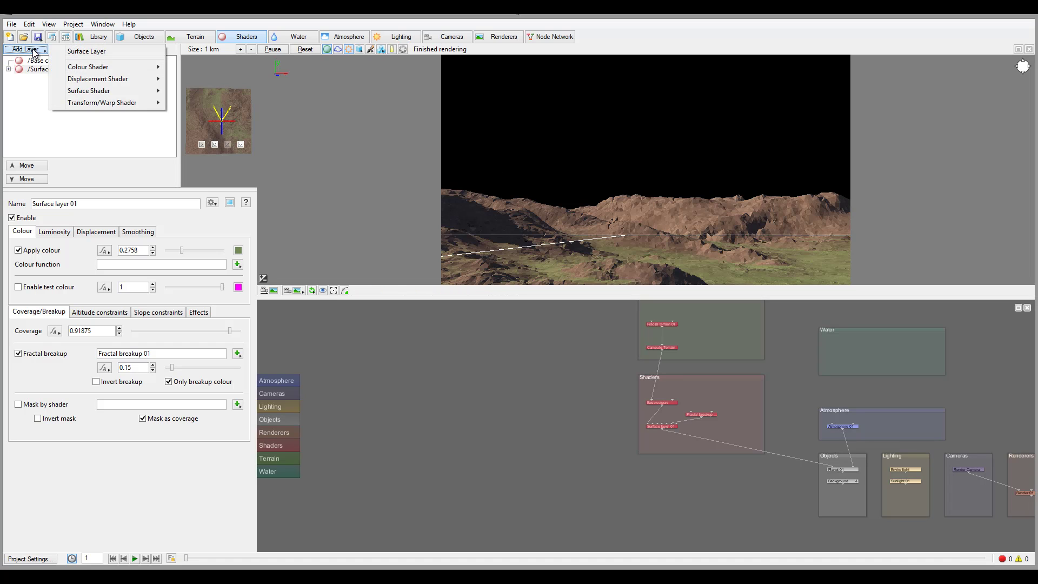
left_click(31, 115)
left_click(54, 69)
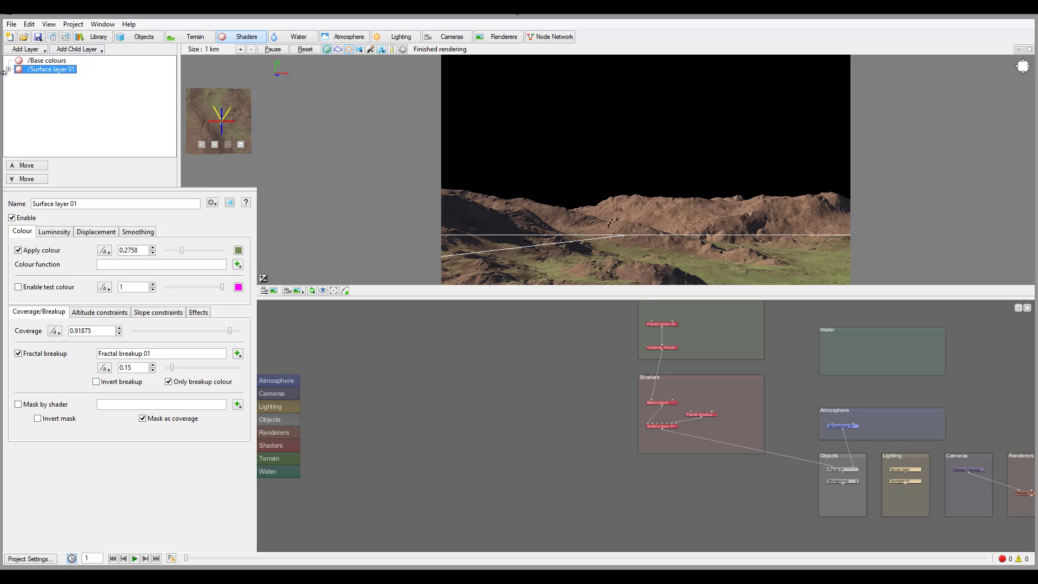
double_click(36, 70)
double_click(50, 72)
- Add a second top-level surface layer, move it above Surface layer 01 and return it below
left_click(43, 50)
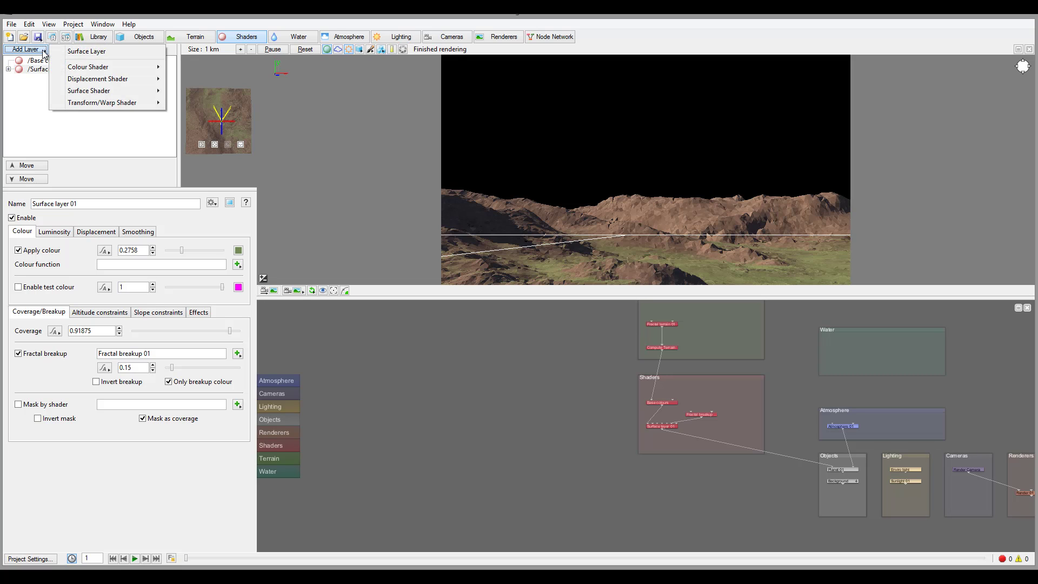
left_click(86, 51)
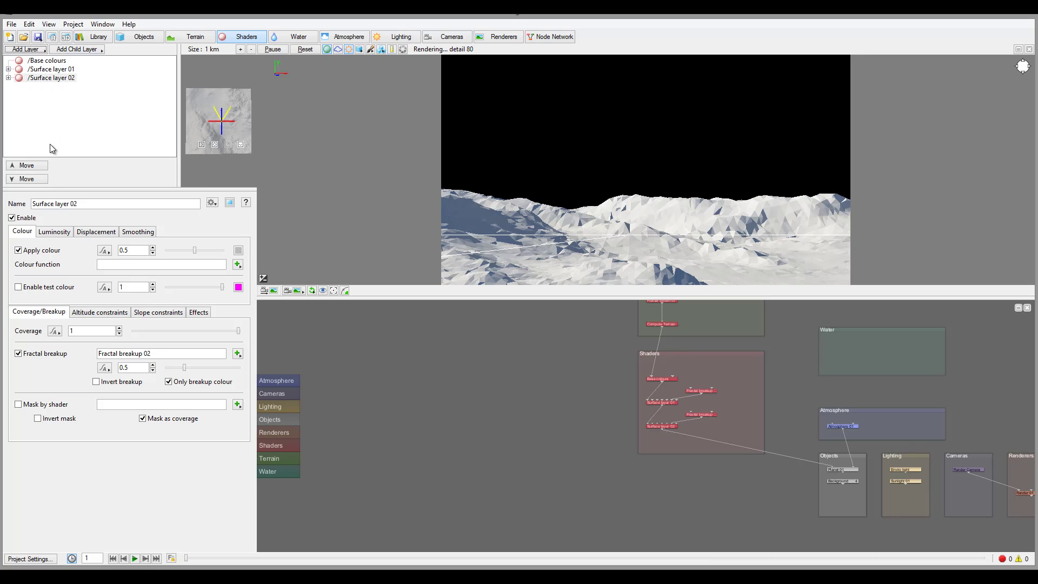
left_click(33, 166)
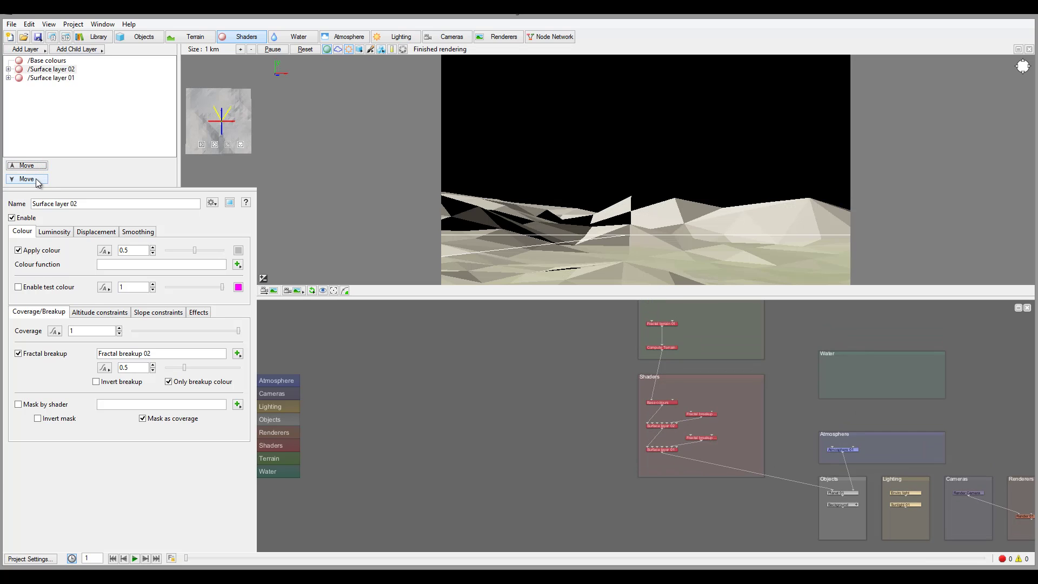
left_click(34, 179)
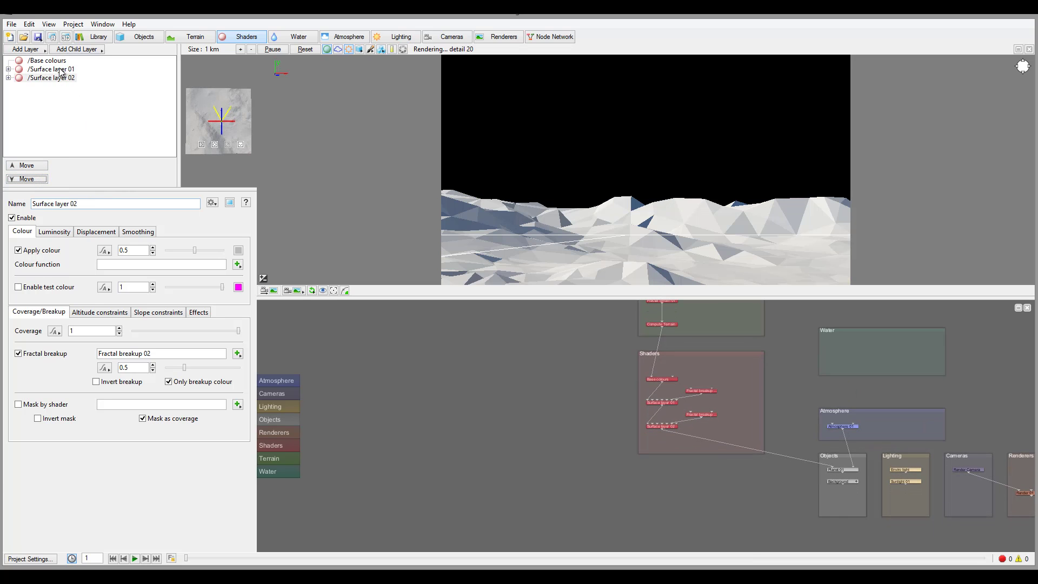
- Rename Surface layer 01 as Grass
left_click(96, 155)
left_click(52, 70)
left_click_drag(96, 203, 30, 204)
type("Grass")
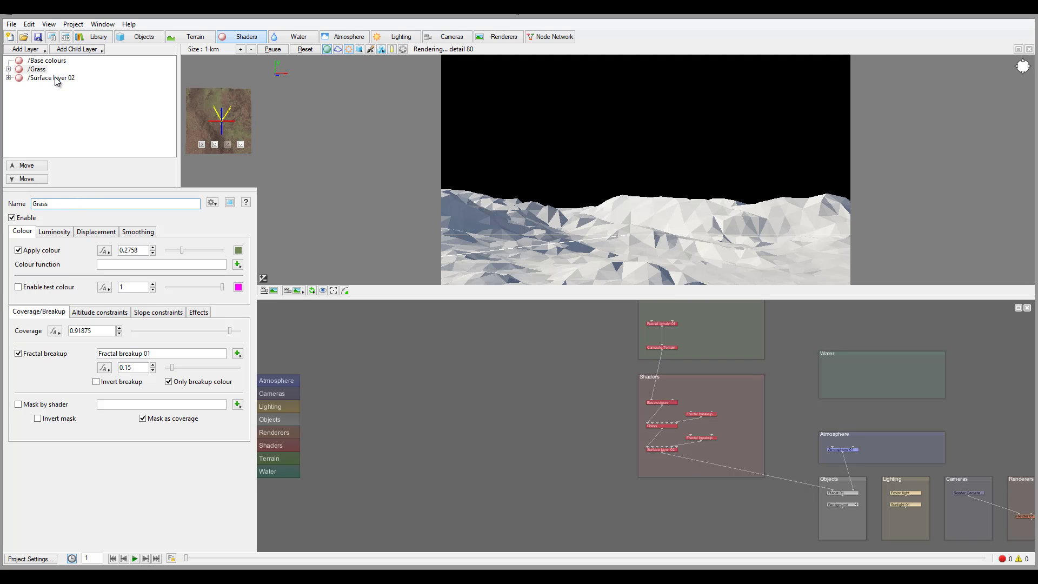
- Rename Surface layer 02 as DarkRocks
left_click(55, 78)
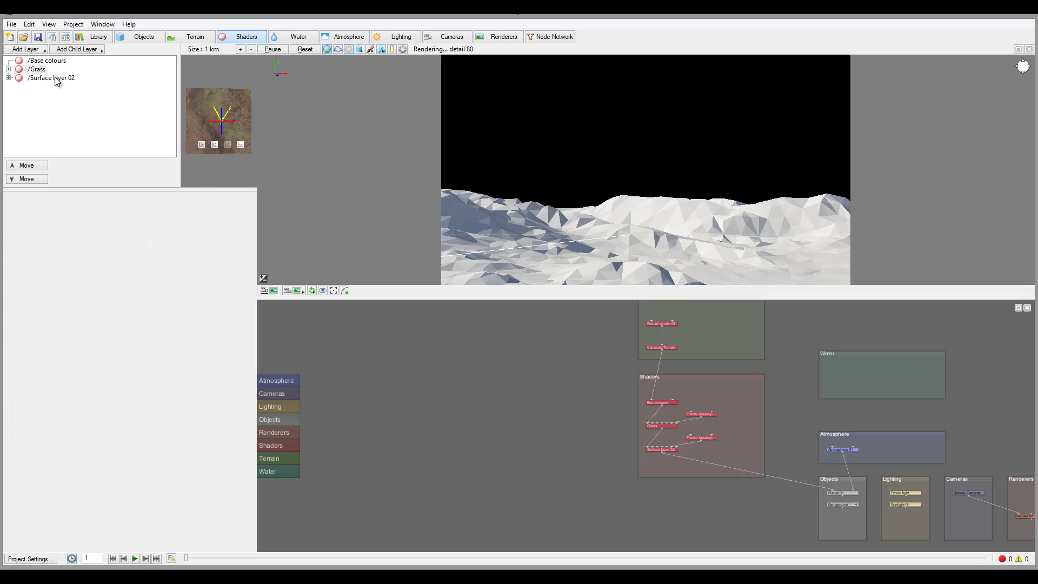
left_click_drag(97, 203, 31, 204)
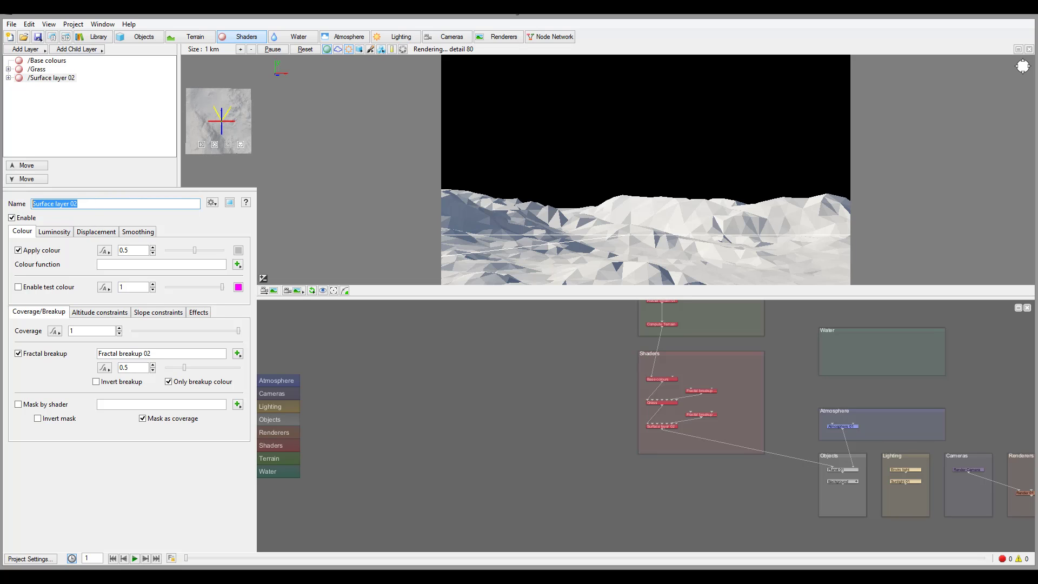
type("Dar")
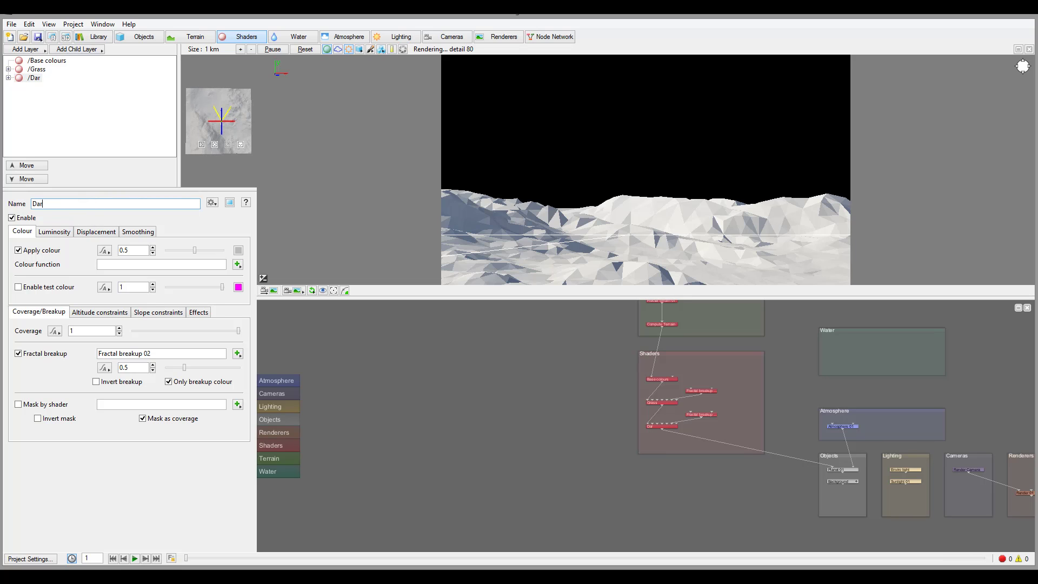
type("kRocks")
left_click(97, 83)
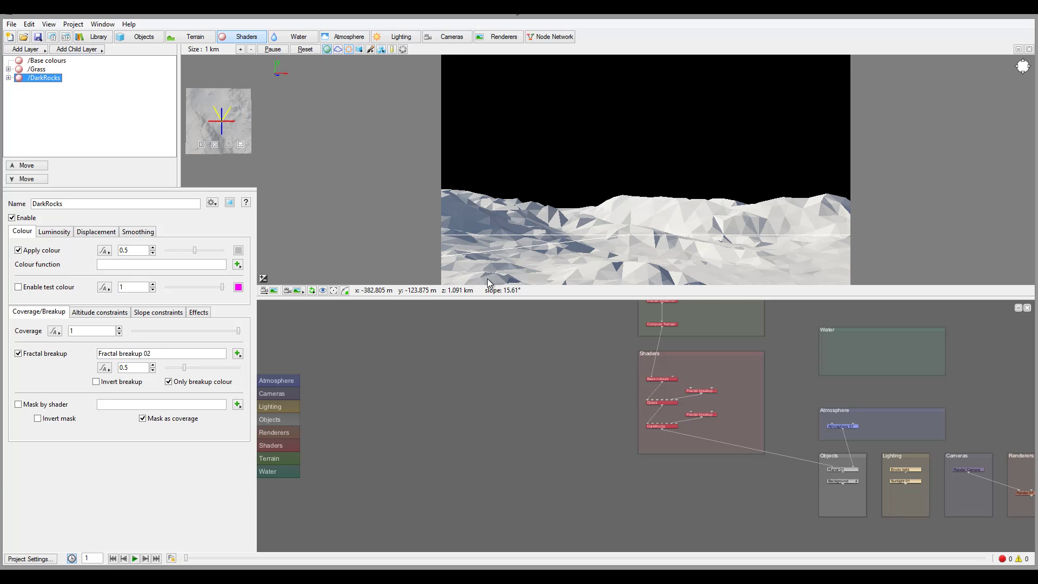
- Darken the DarkRocks layer's colour to a dark grey with a colour value of about 0.08
left_click(238, 249)
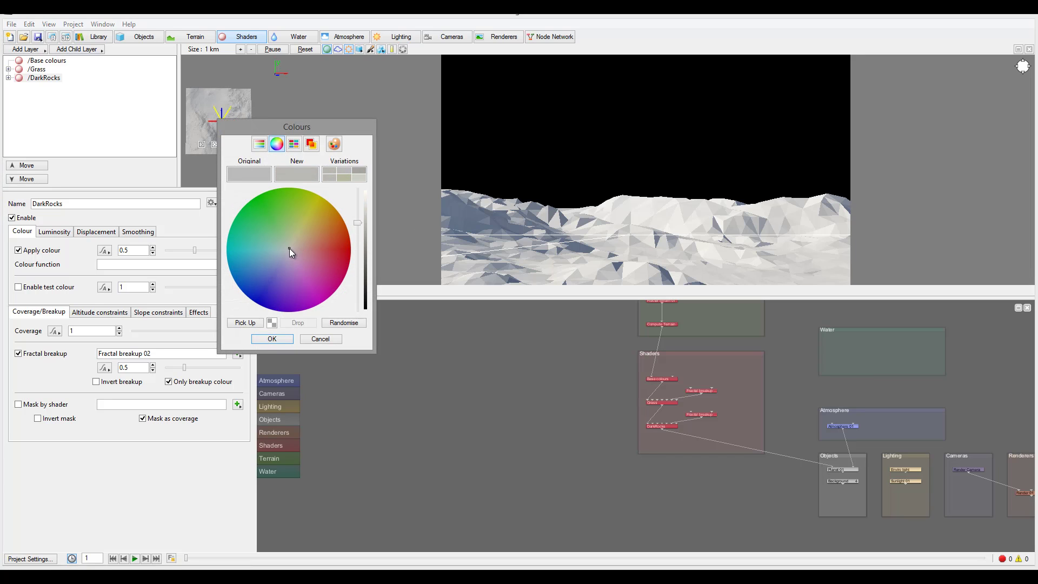
left_click_drag(356, 239, 356, 268)
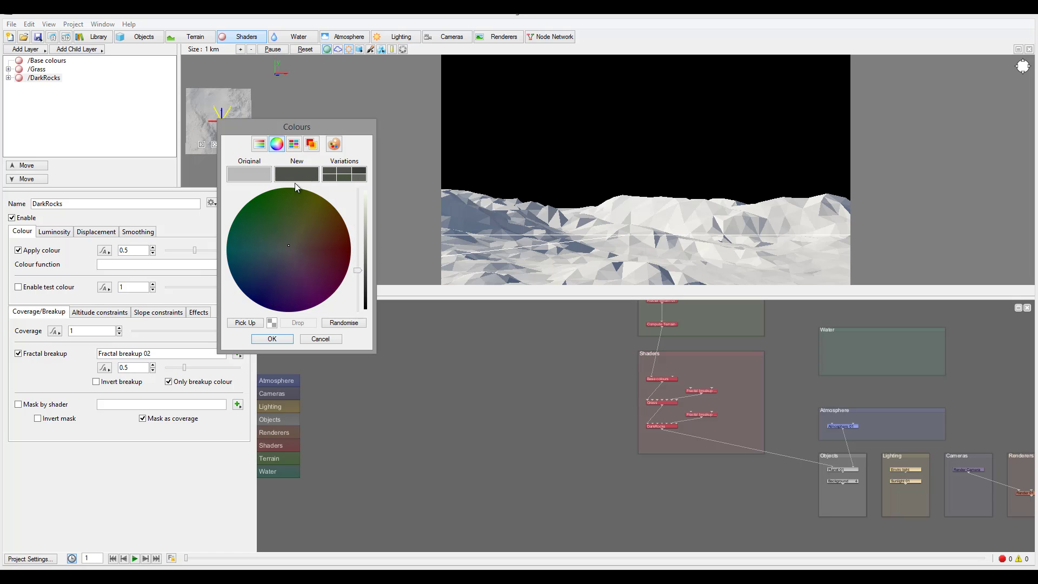
left_click(272, 339)
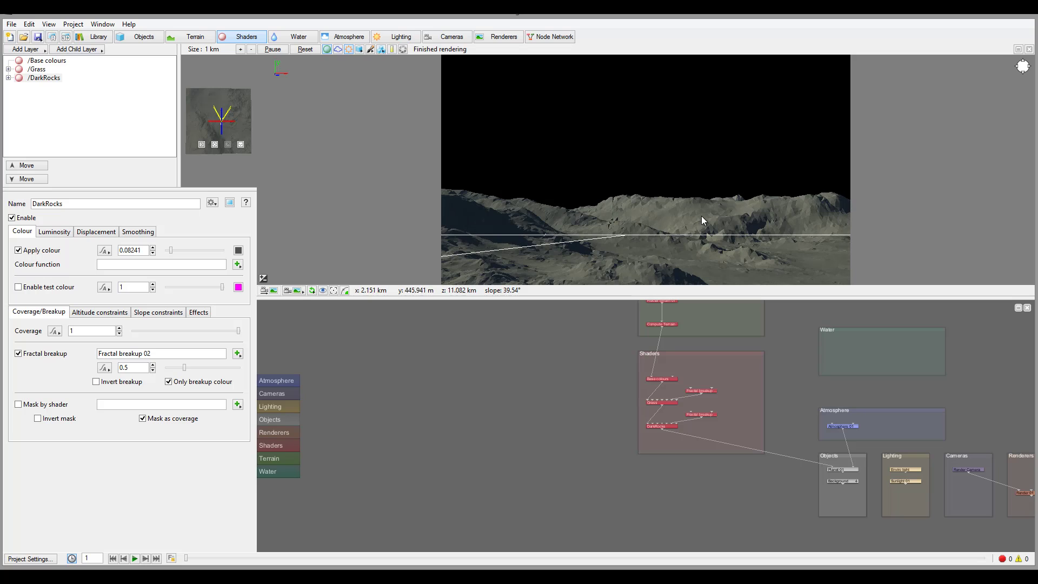
- Enable the test colour on DarkRocks and limit the layer's minimum slope
left_click(19, 288)
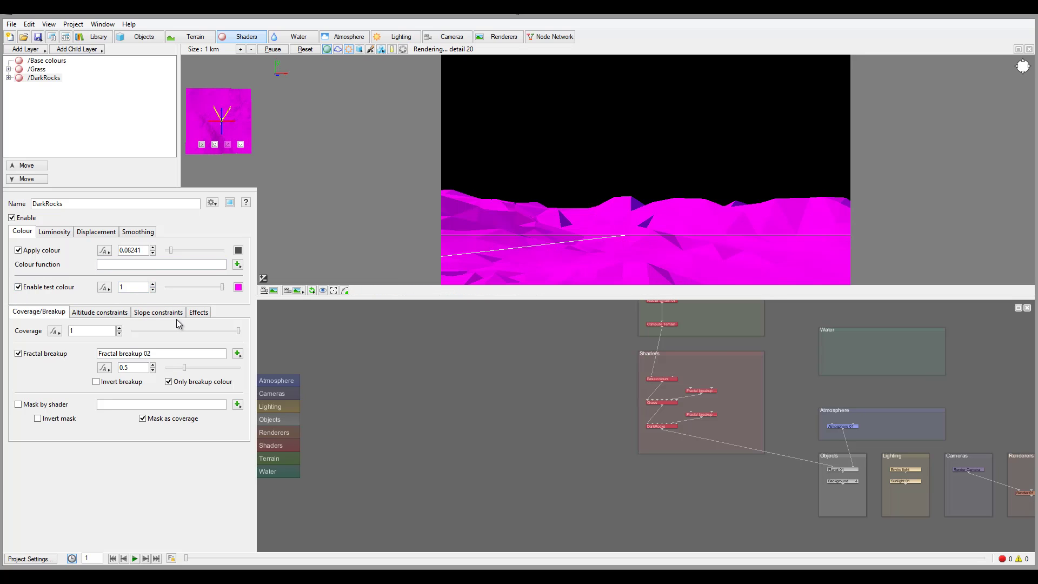
left_click(119, 315)
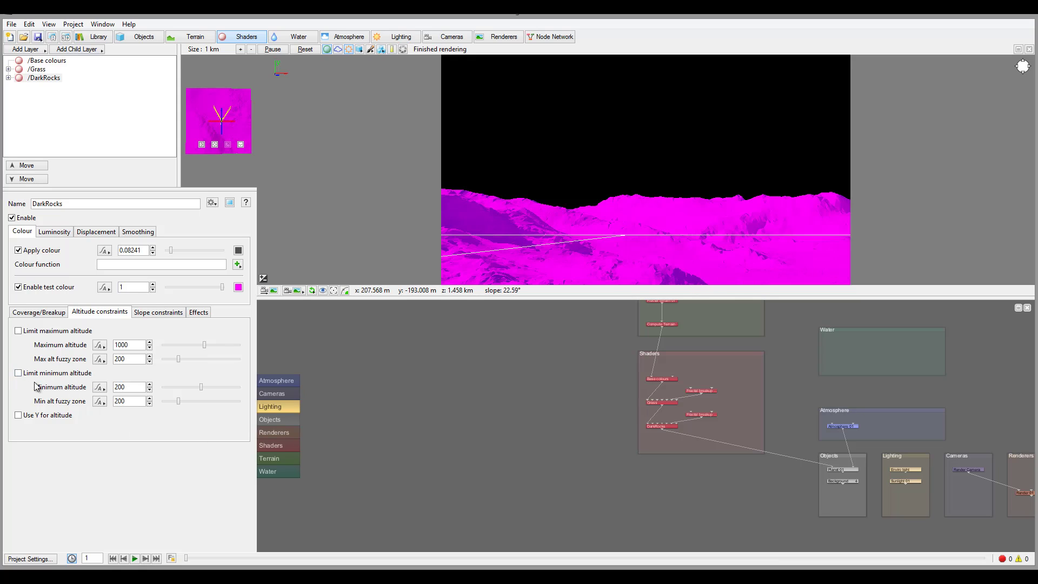
left_click(161, 313)
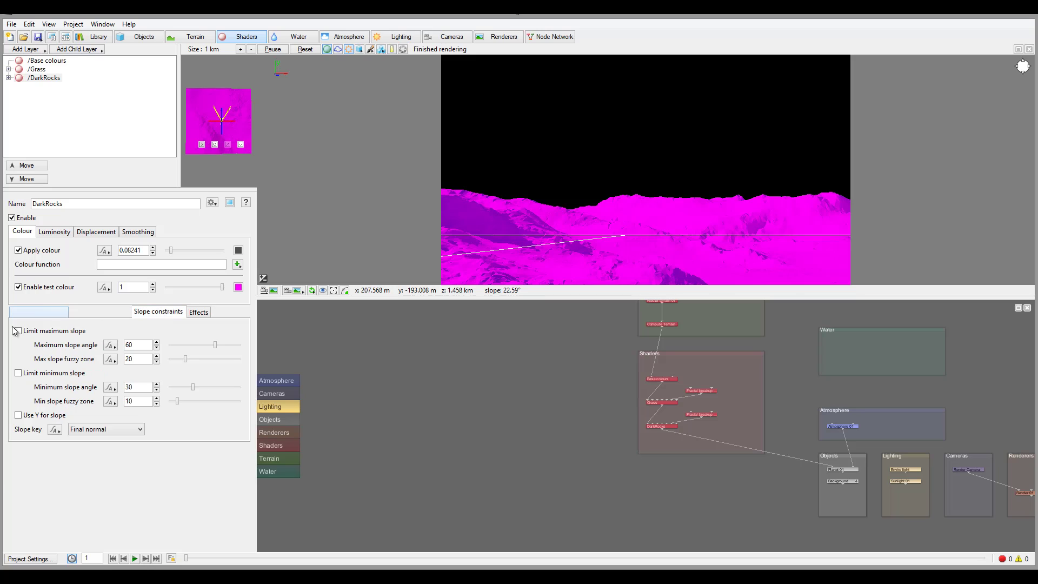
left_click(18, 374)
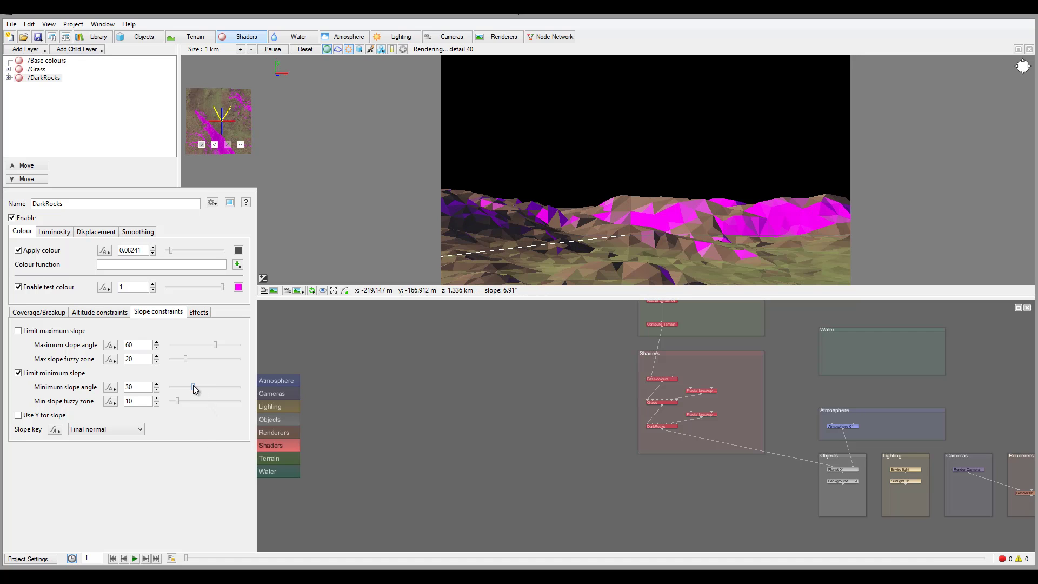
- Set the DarkRocks minimum slope angle to about 15.19 and its minimum slope fuzzy zone to 20.25
left_click_drag(193, 387, 181, 389)
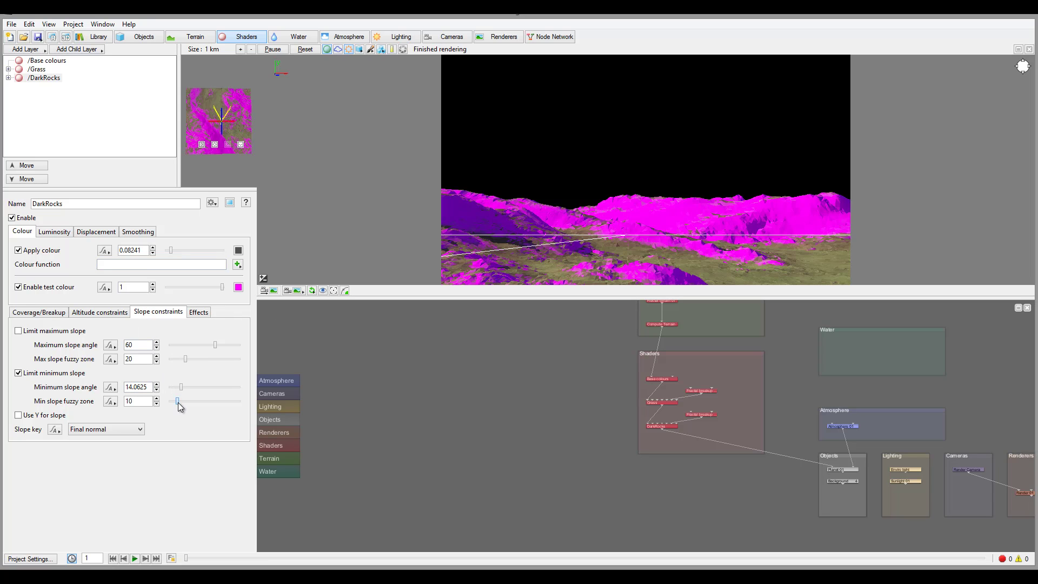
left_click_drag(177, 402, 182, 402)
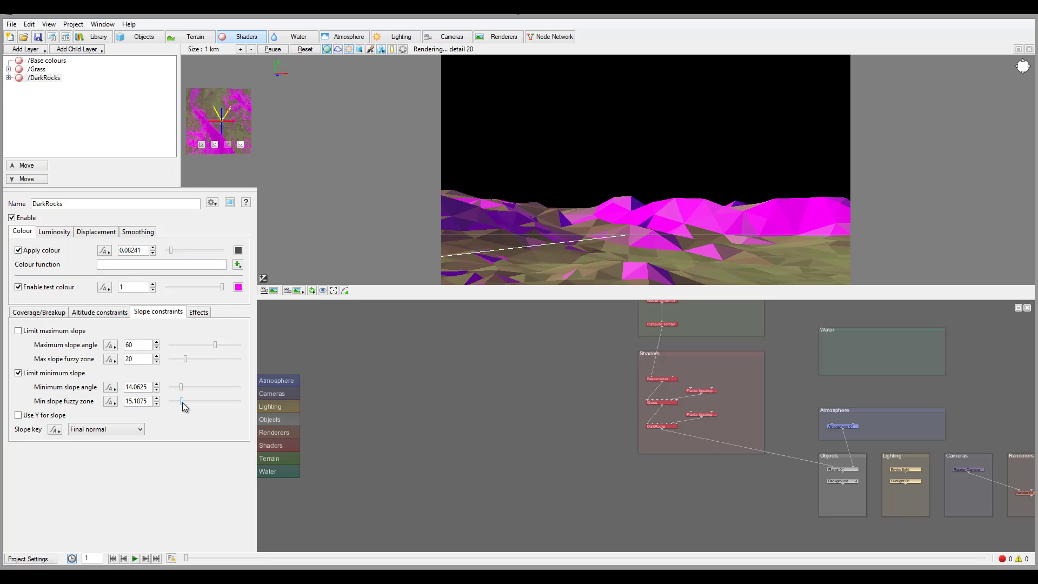
left_click_drag(183, 403, 186, 403)
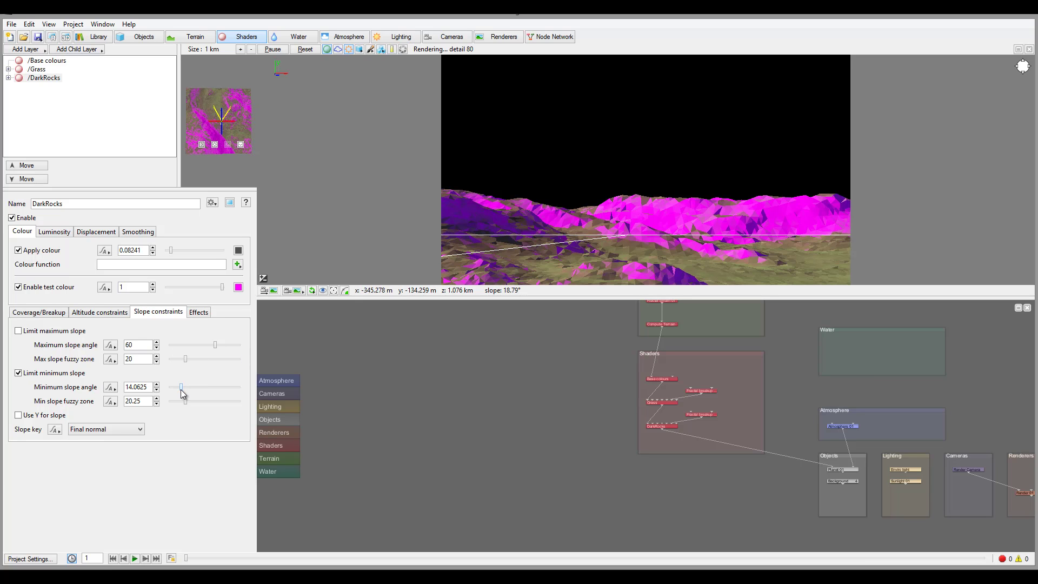
left_click_drag(182, 389, 182, 389)
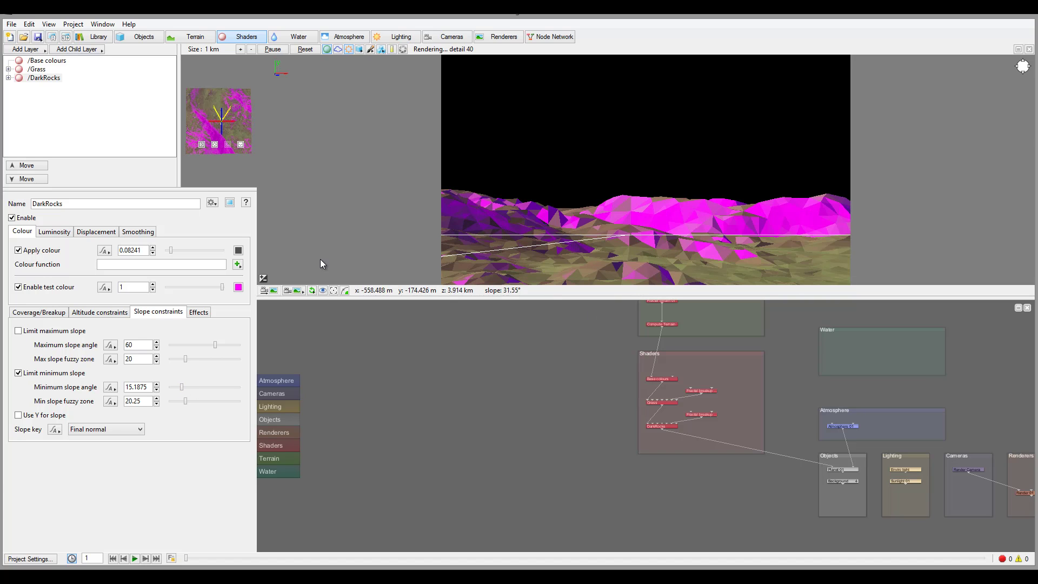
- Disable the DarkRocks test colour and set the layer's fractal breakup to 0.3
left_click(18, 287)
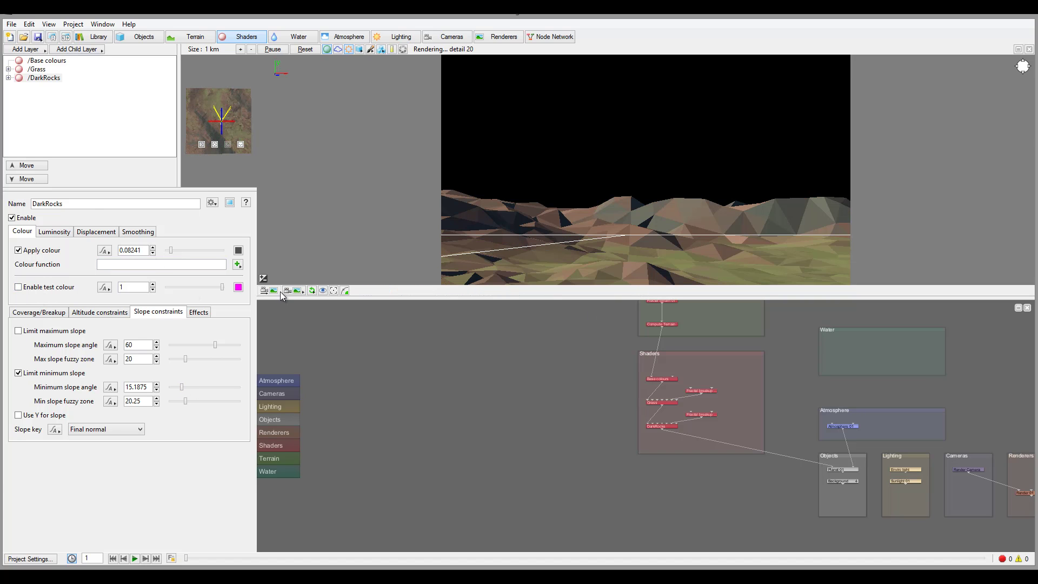
left_click(38, 313)
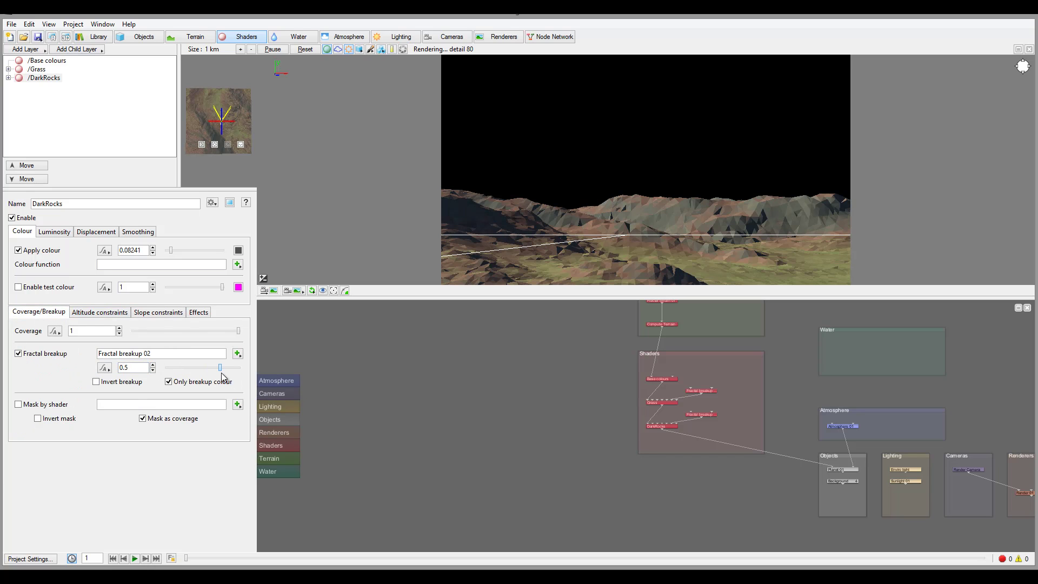
left_click_drag(221, 372, 180, 371)
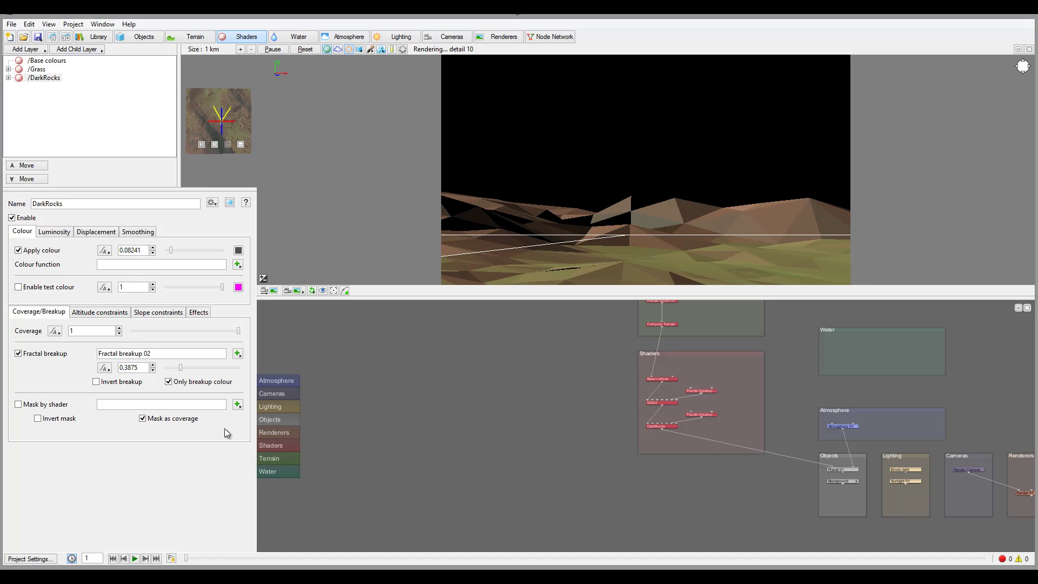
left_click_drag(183, 370, 178, 371)
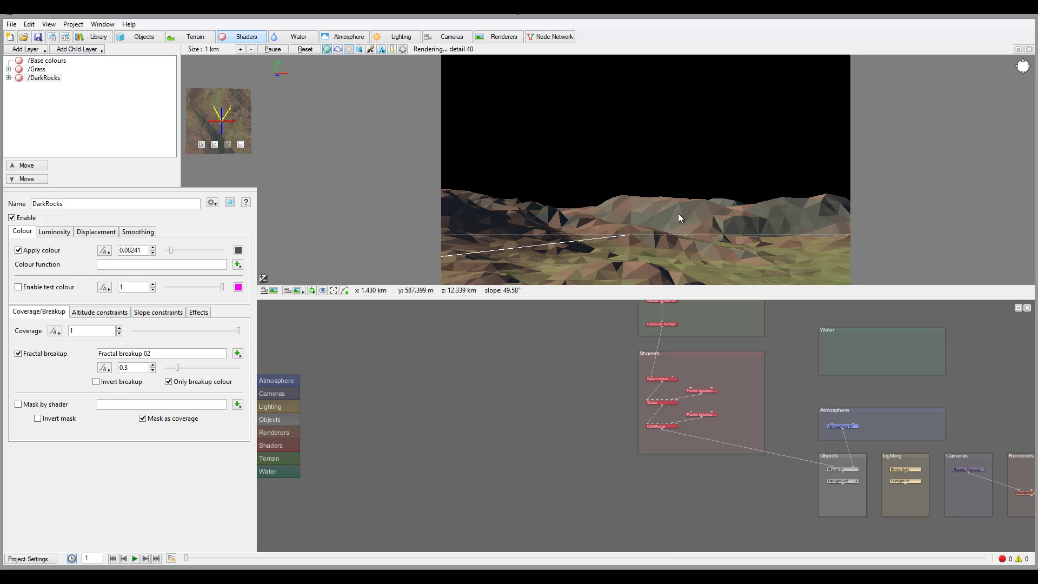
left_click(19, 405)
left_click(238, 405)
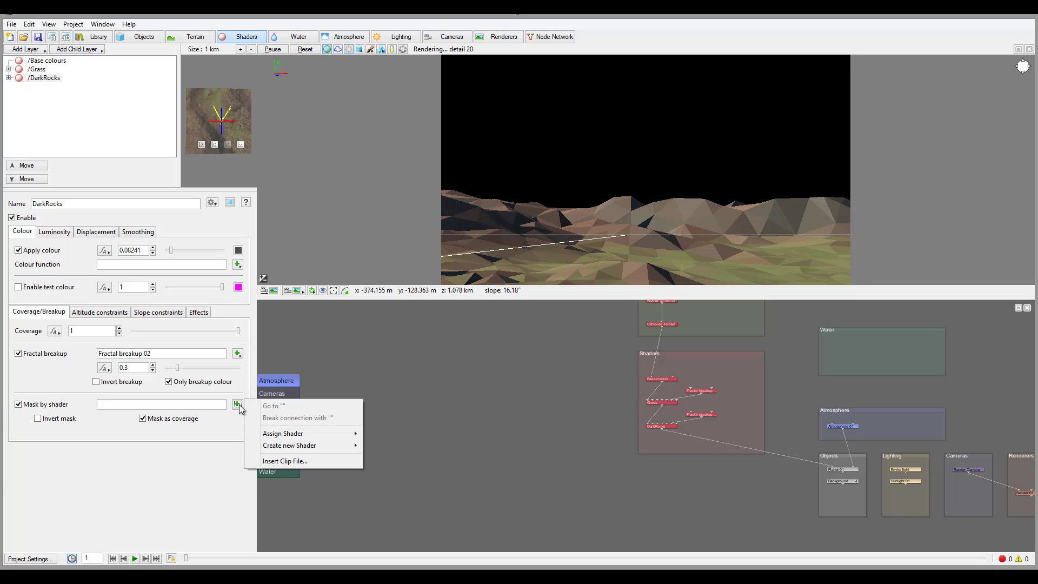
mouse_move(331, 434)
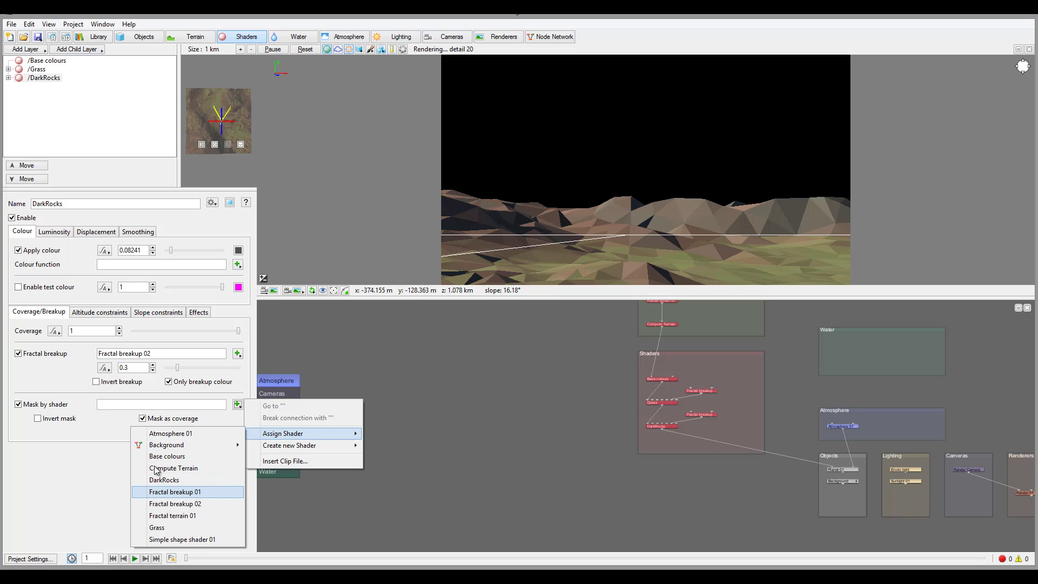
left_click(60, 441)
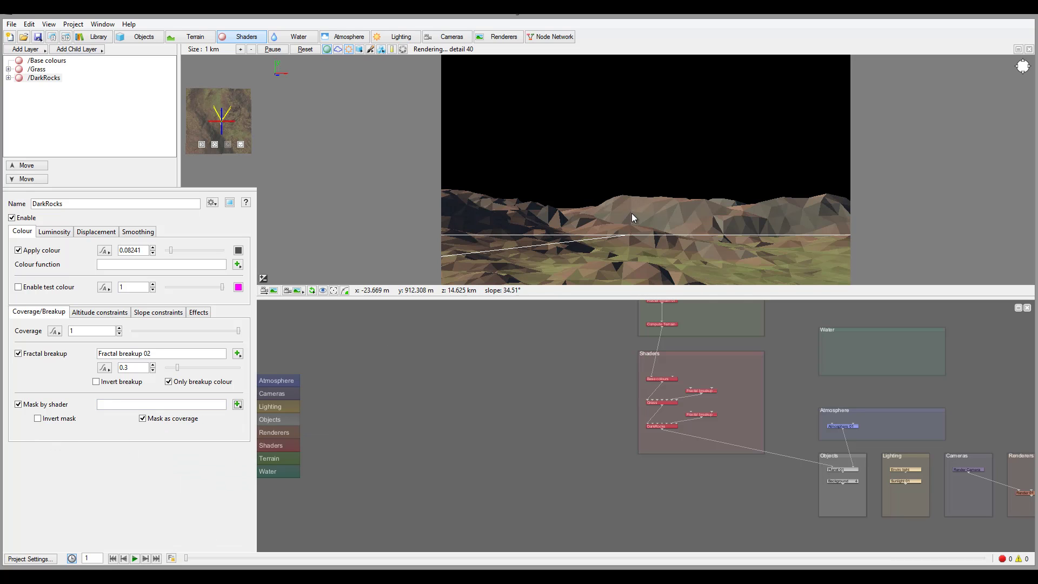
left_click(18, 404)
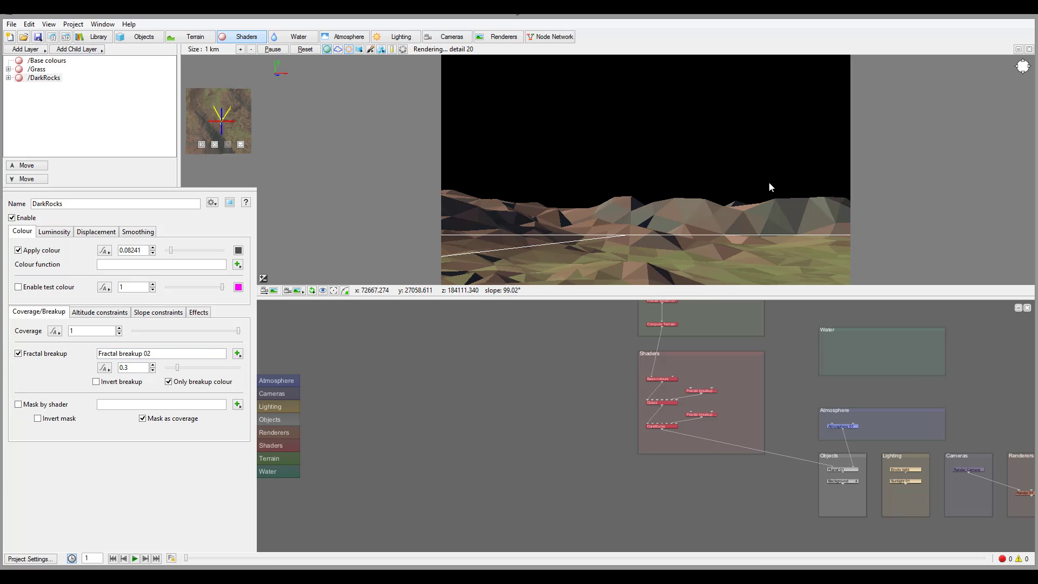
- Render the scene in the Render View to check the dark rock and grass coverage, and close the render
left_click(50, 37)
left_click(75, 62)
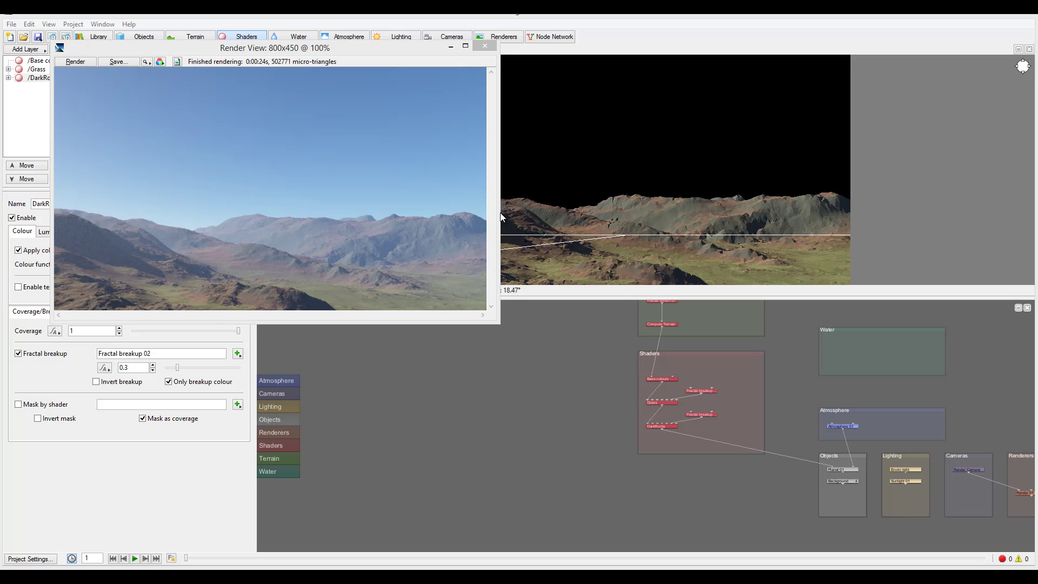
left_click(486, 45)
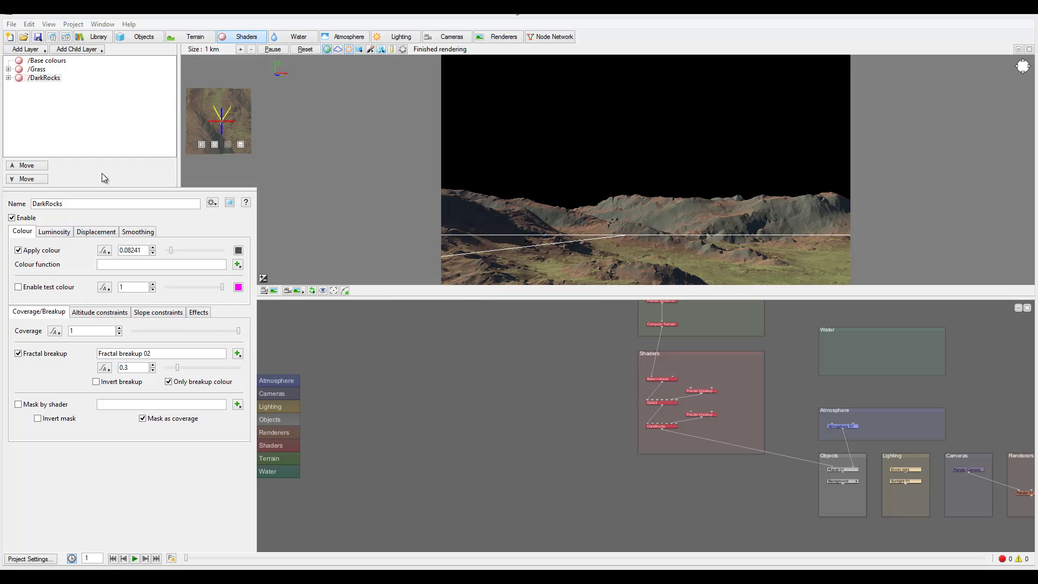
- Add a surface layer as a child of the Grass layer
left_click(9, 69)
left_click(36, 70)
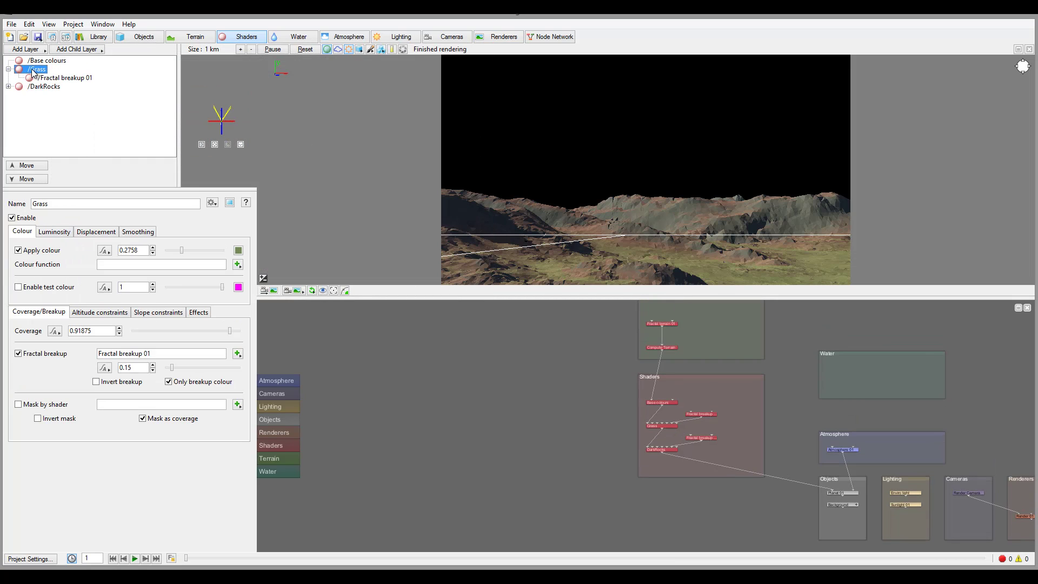
left_click(89, 50)
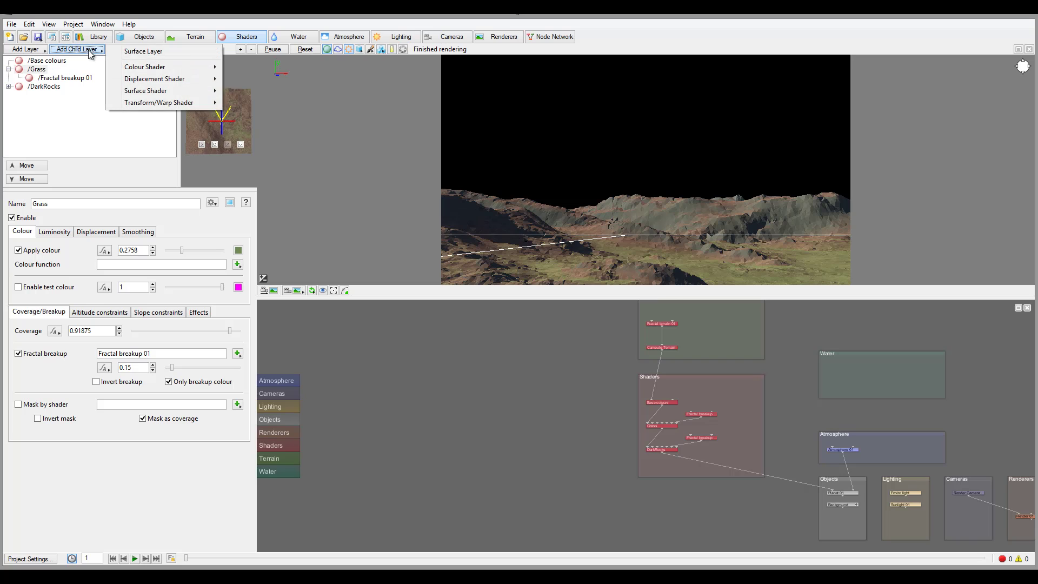
left_click(142, 52)
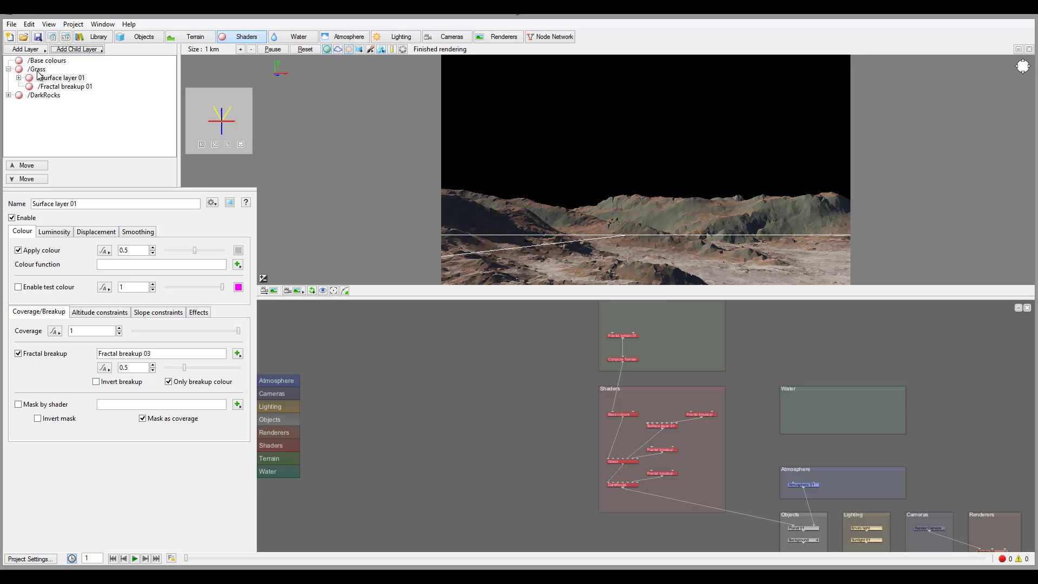
- Enable the test colour on the Grass child surface layer and limit its maximum slope angle to about 10.69
left_click(18, 287)
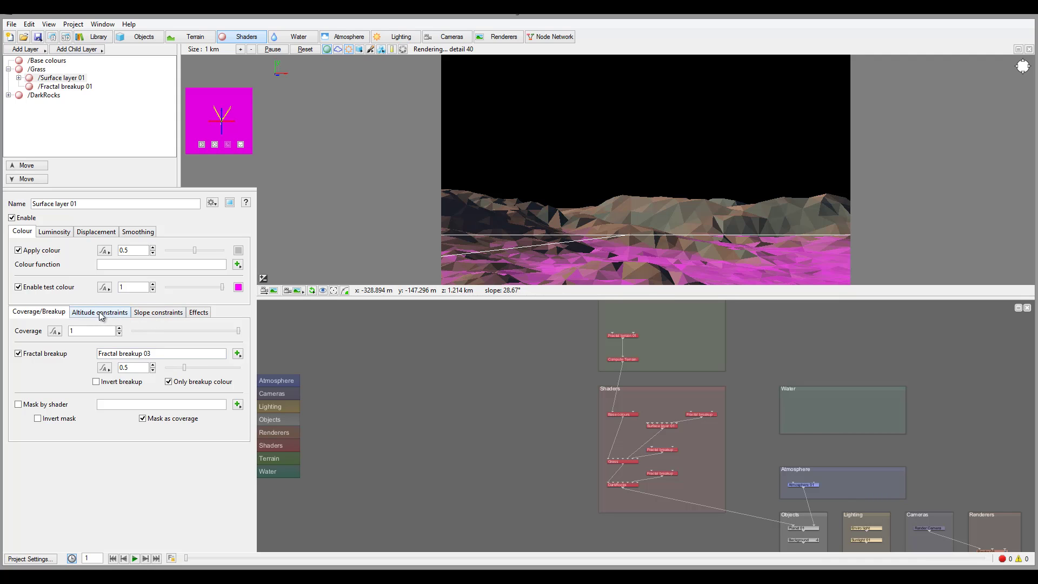
left_click(159, 312)
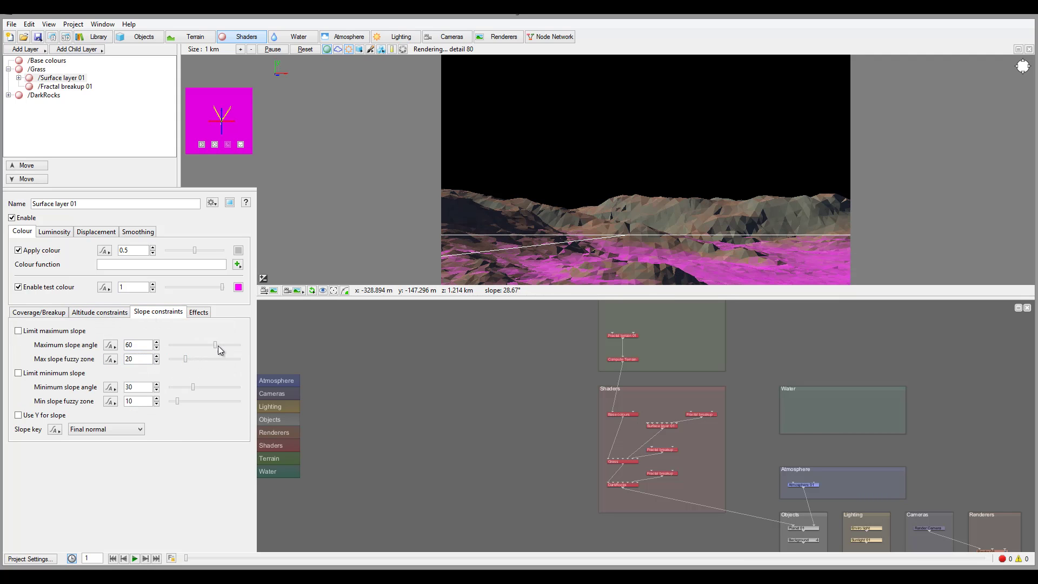
left_click(18, 331)
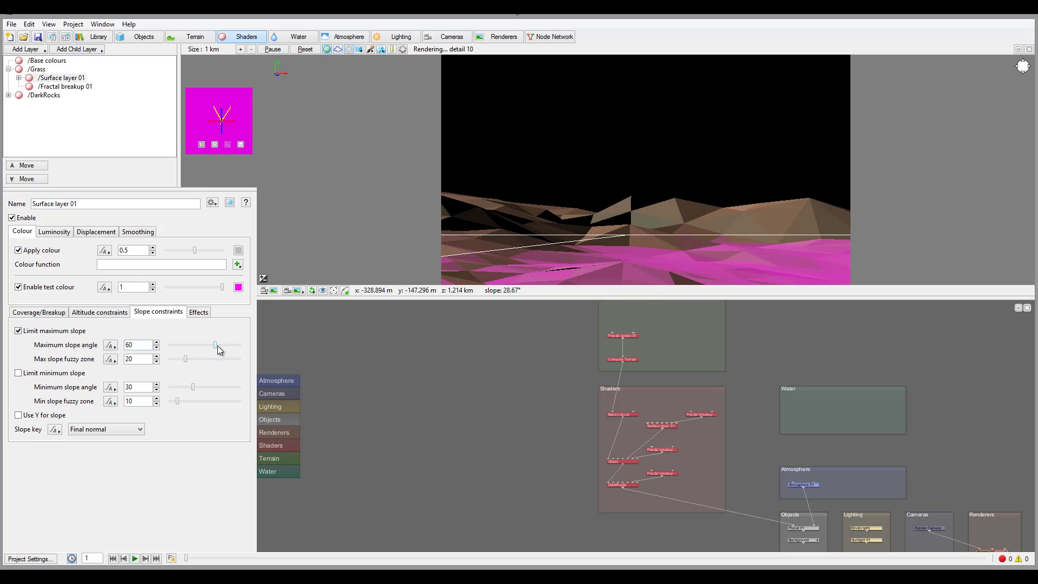
left_click_drag(218, 345, 178, 346)
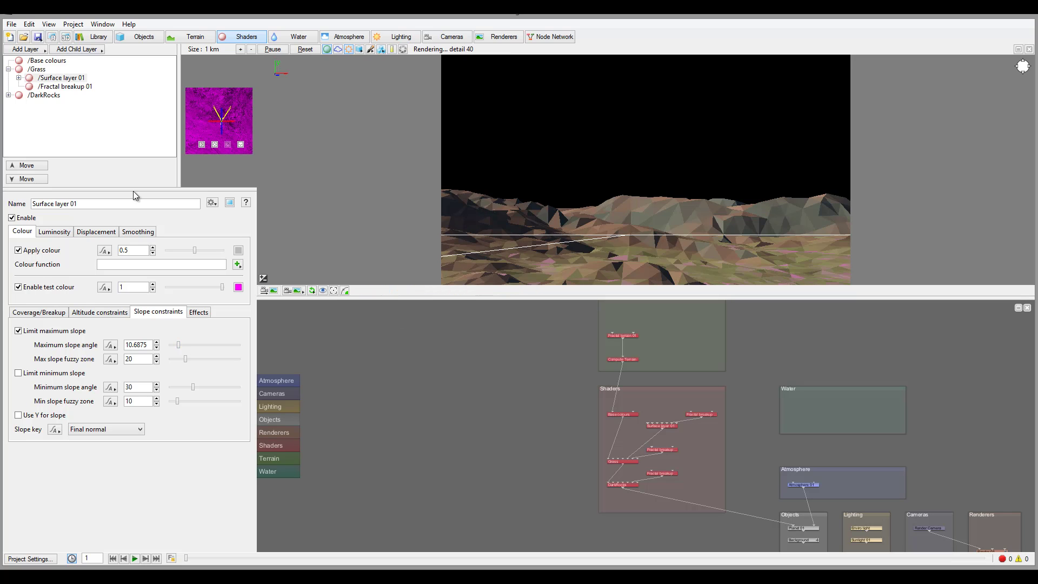
- Give the Grass child surface layer a muted yellow-green colour with a brightness of about 0.54
left_click(239, 251)
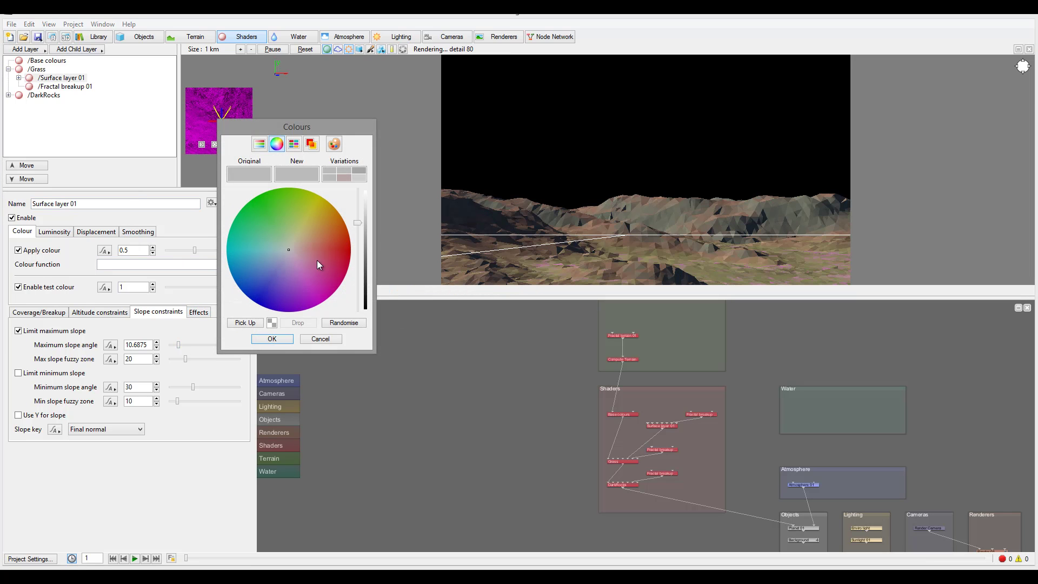
left_click(300, 227)
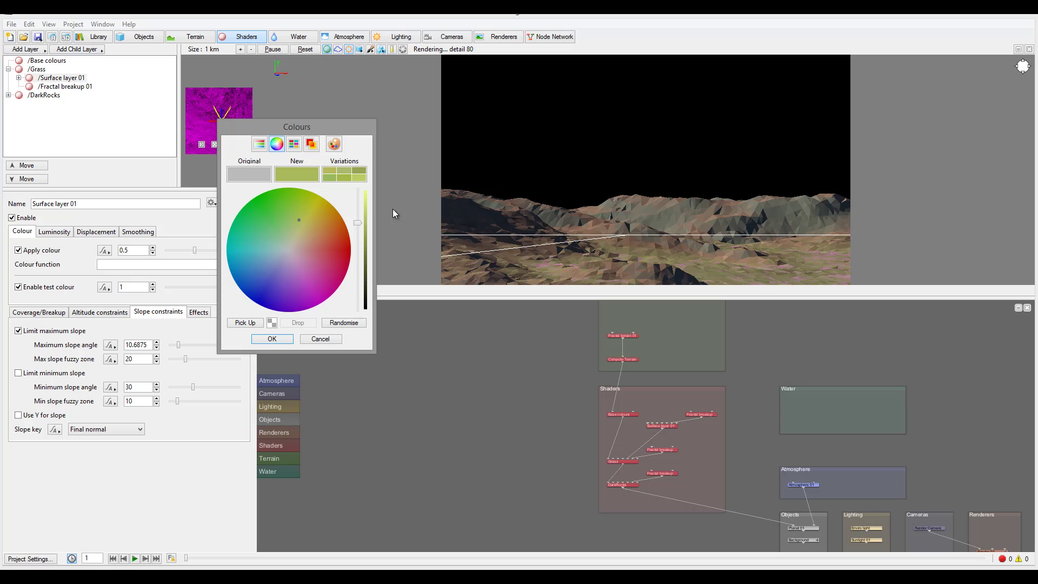
left_click_drag(358, 221, 358, 217)
left_click(272, 339)
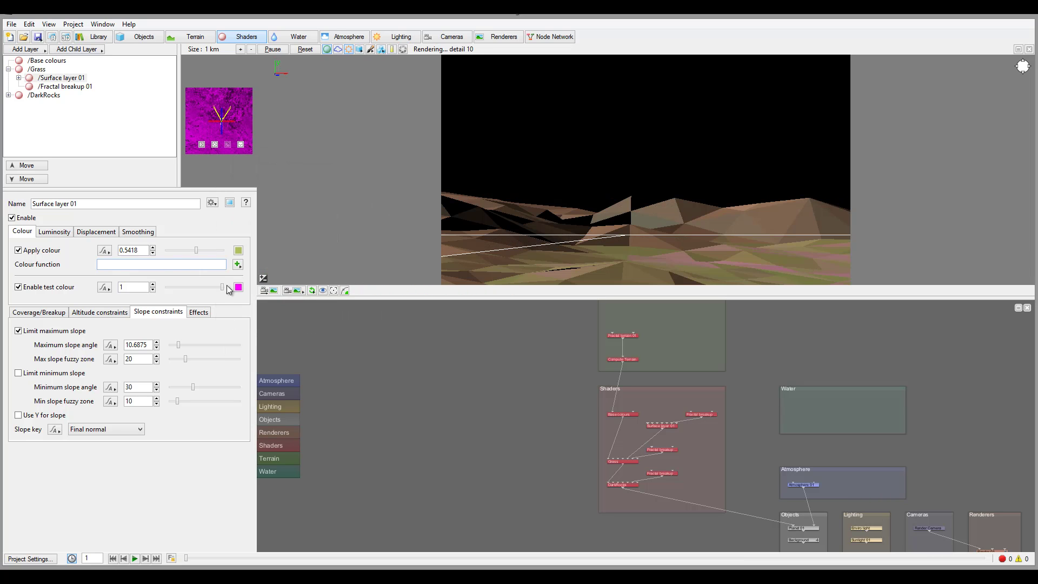
- Disable the Grass child layer's test colour and set its maximum slope fuzzy zone to about 23.06
left_click(18, 288)
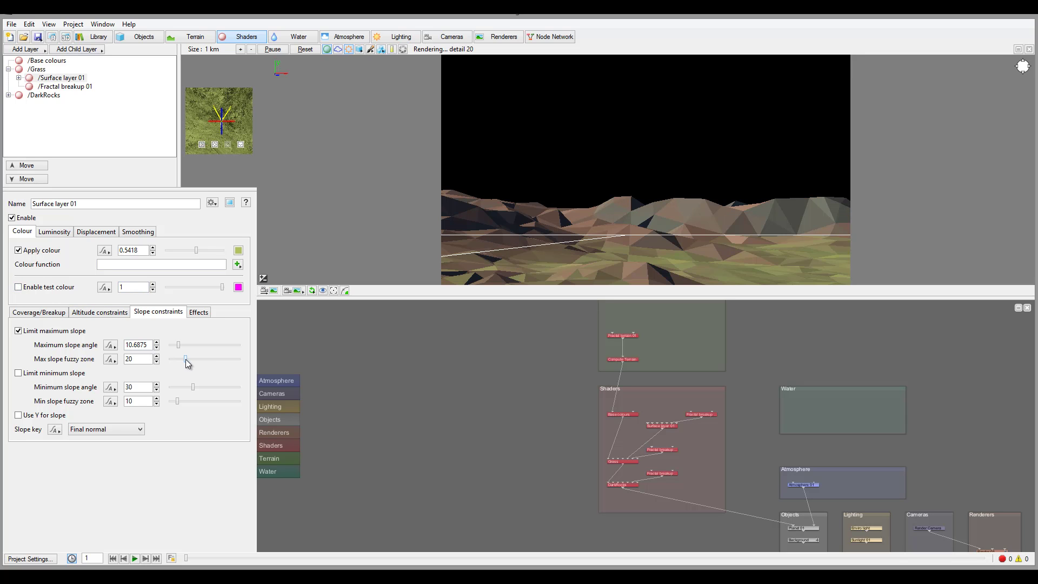
left_click_drag(186, 359, 187, 359)
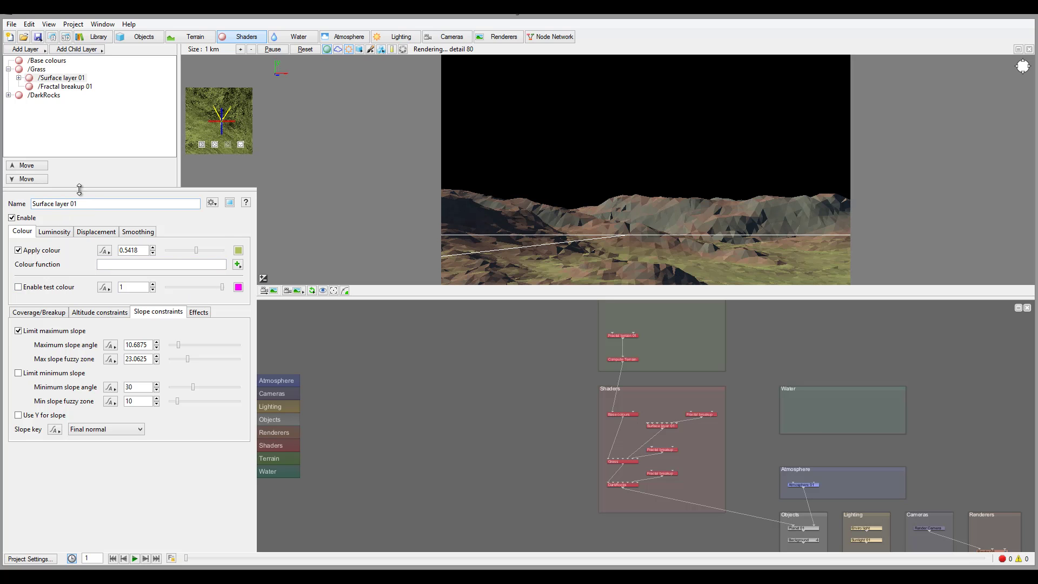
- Add a surface layer as a child of the DarkRocks layer
left_click(55, 96)
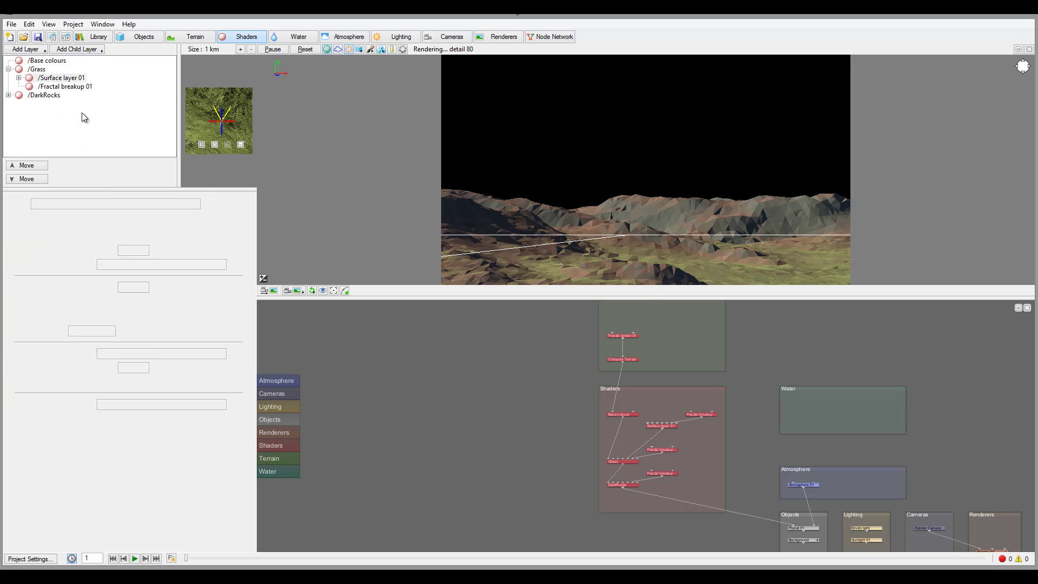
left_click(74, 50)
left_click(155, 51)
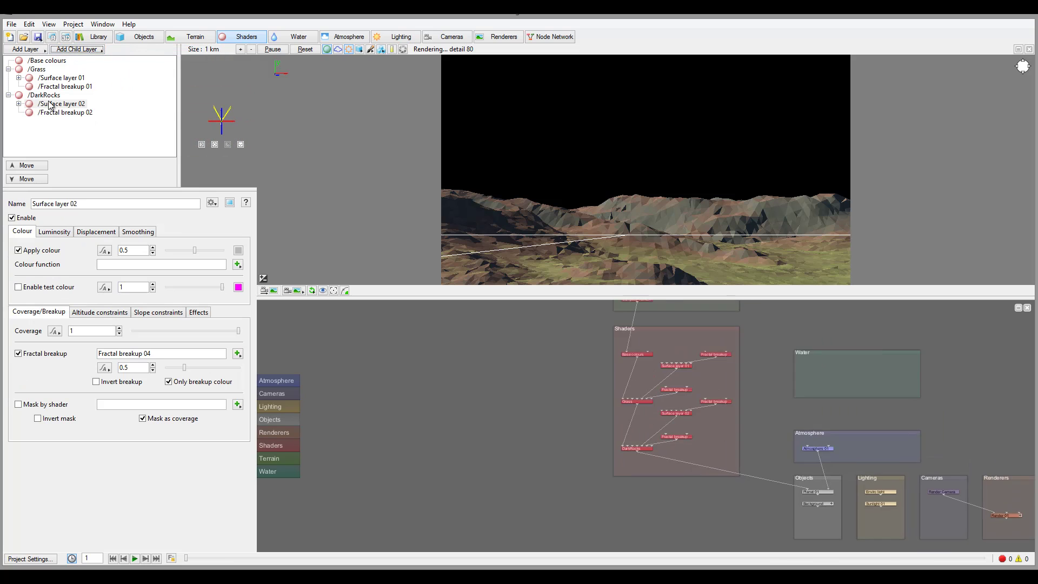
- Give the DarkRocks child surface layer a dark grey-brown colour with a brightness of about 0.058
left_click(238, 250)
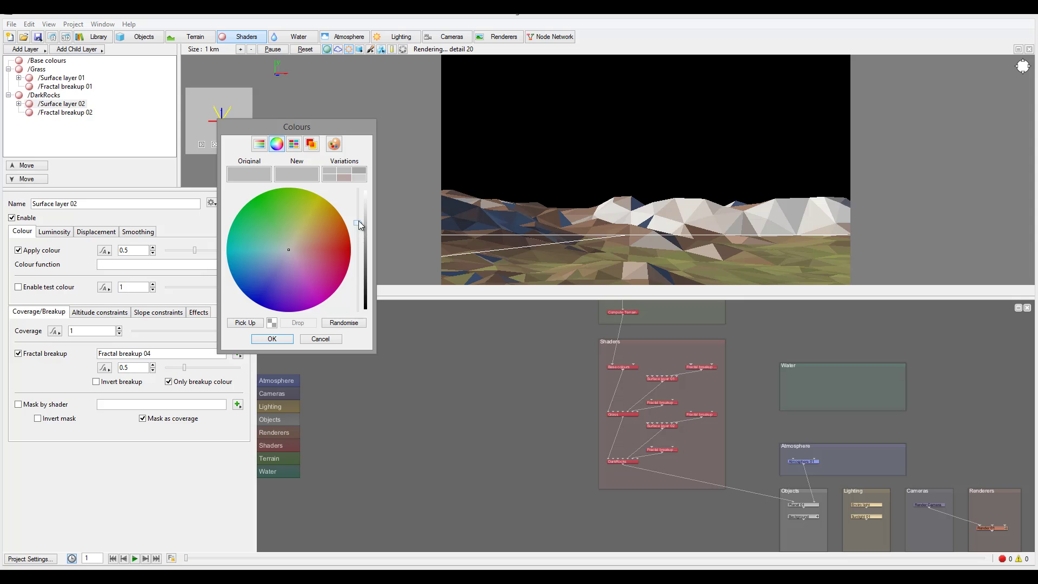
left_click_drag(358, 221, 362, 268)
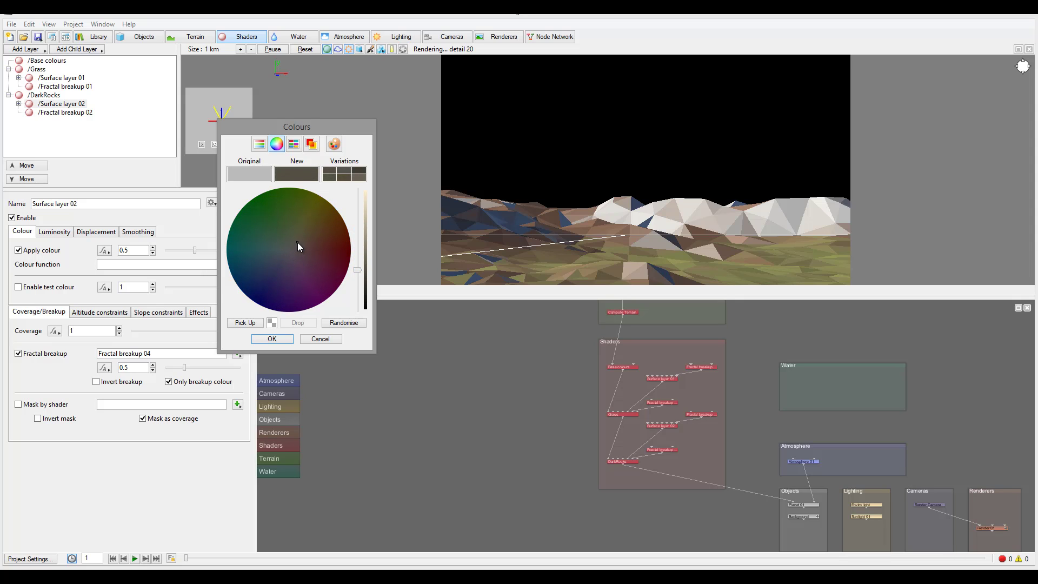
left_click_drag(358, 274, 358, 279)
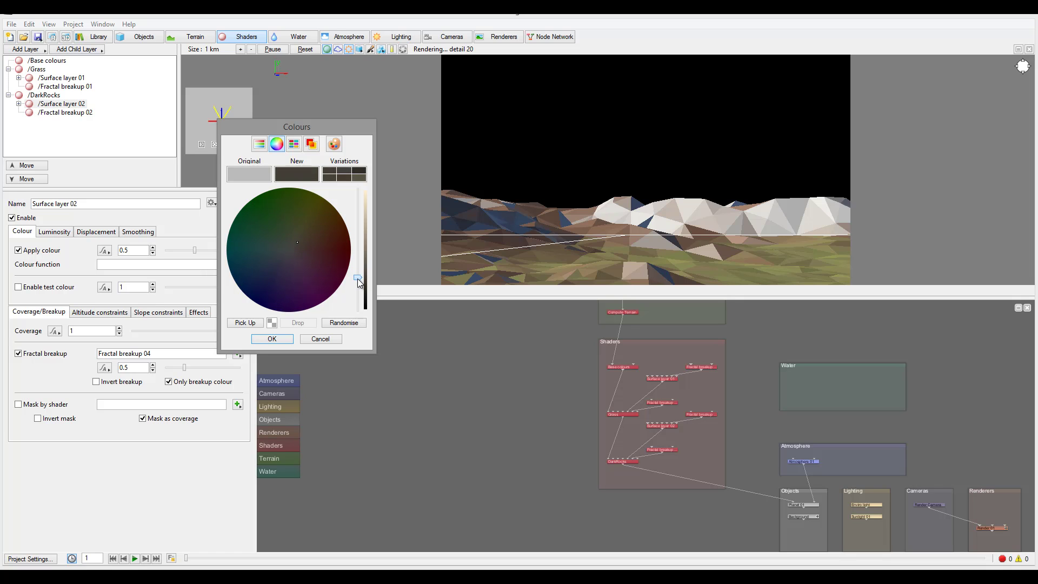
left_click(272, 339)
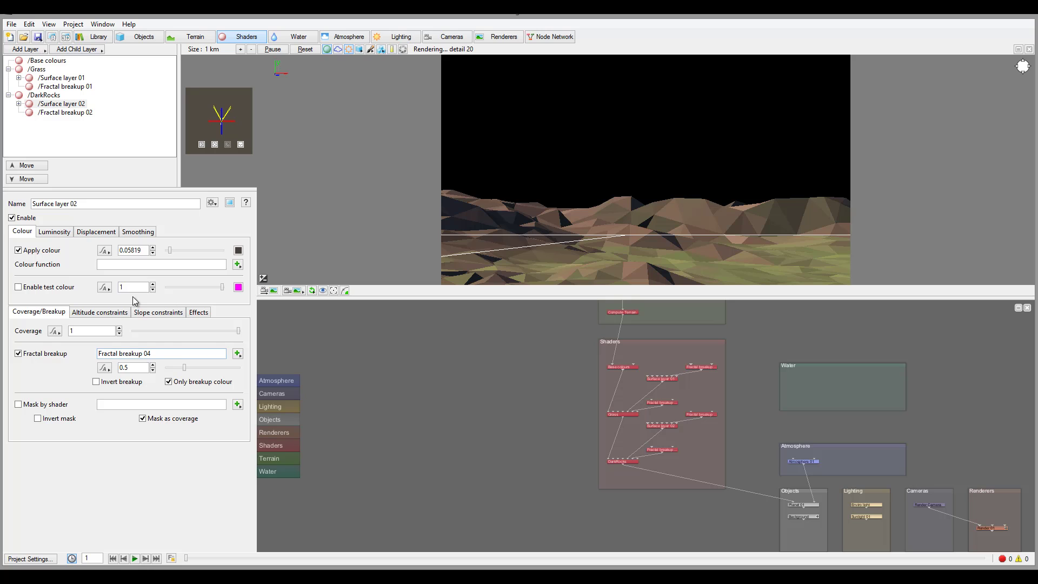
- Limit the DarkRocks child layer's minimum altitude to -1500 and enable its test colour
left_click(157, 312)
left_click(97, 312)
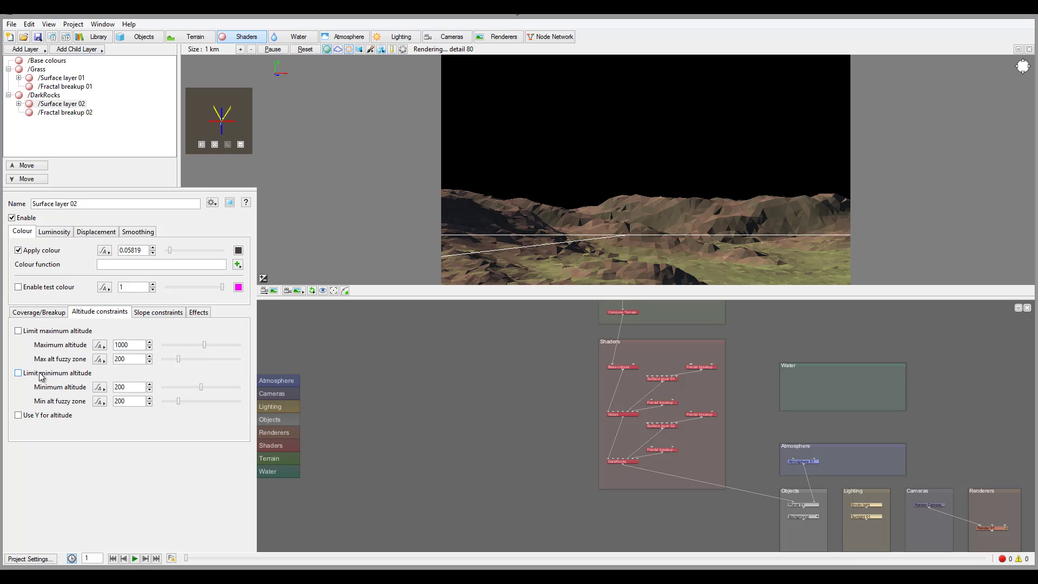
left_click(19, 373)
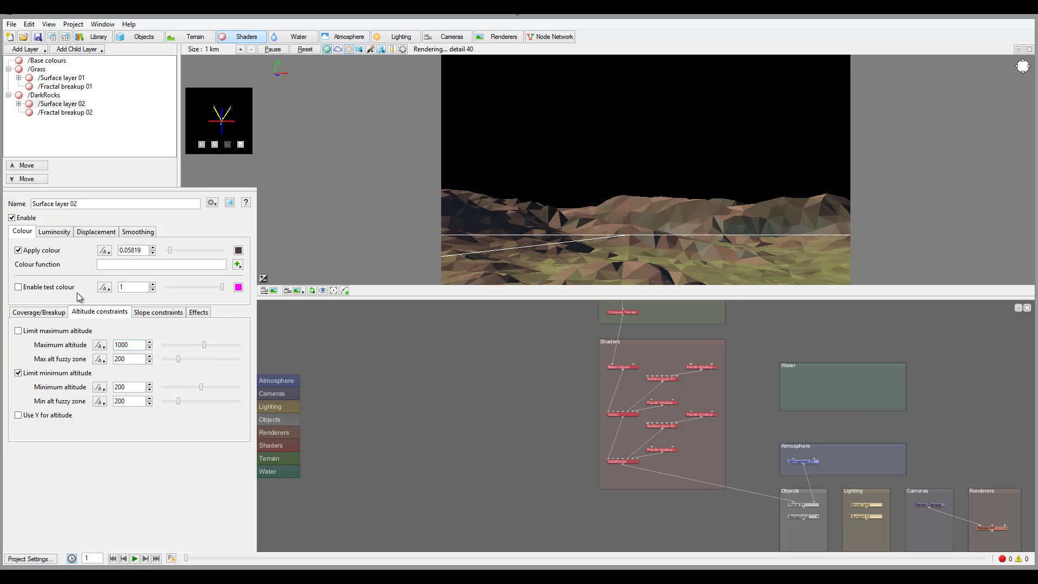
left_click(19, 287)
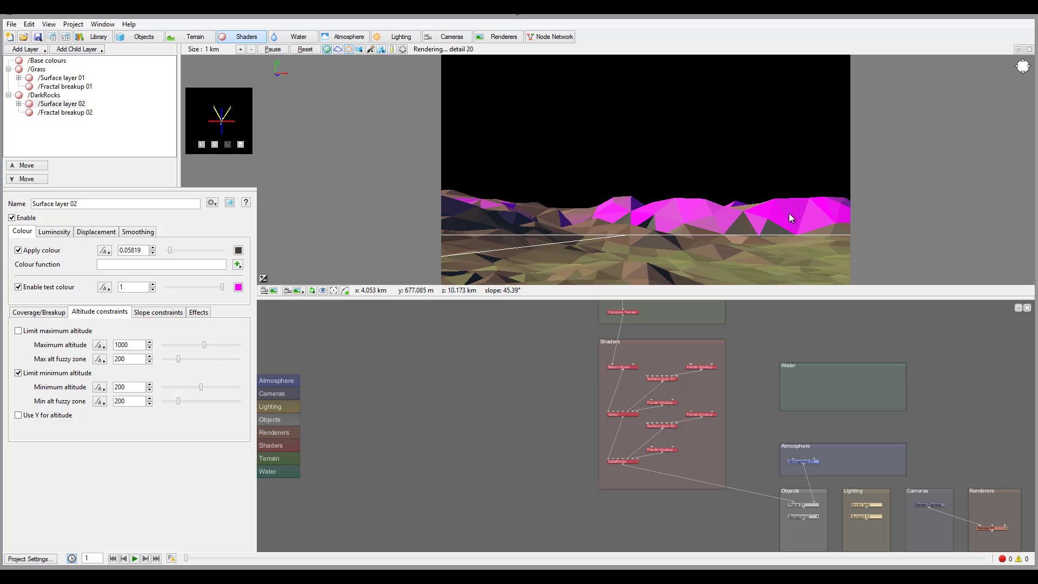
mouse_move(203, 385)
left_mouse_down()
mouse_move(216, 389)
mouse_move(198, 388)
left_mouse_up()
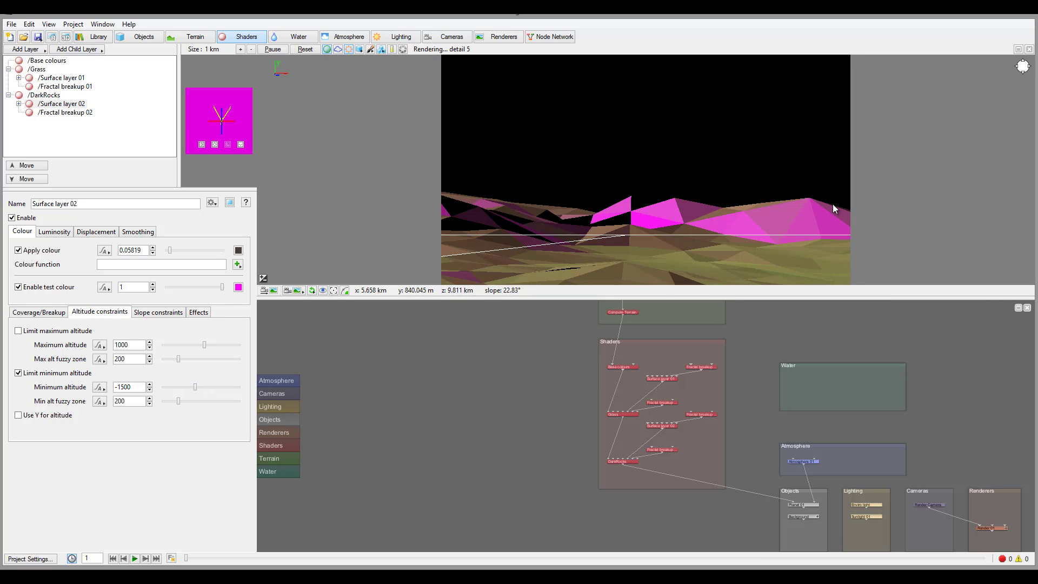
- Limit the DarkRocks child layer's minimum slope angle to about 43.31 with a fuzzy zone of 20.81, and disable its test colour
left_click(159, 312)
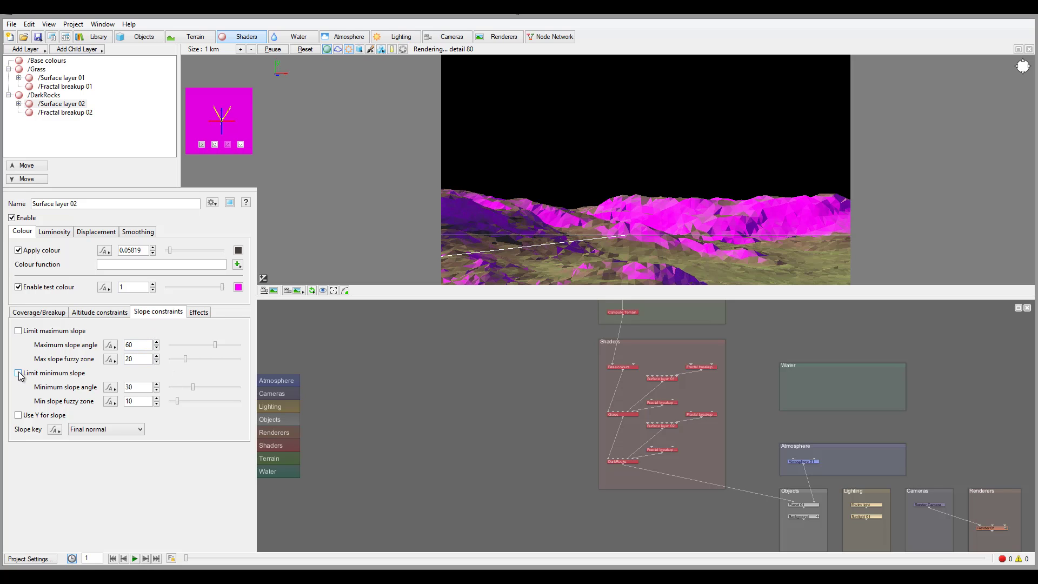
key("space")
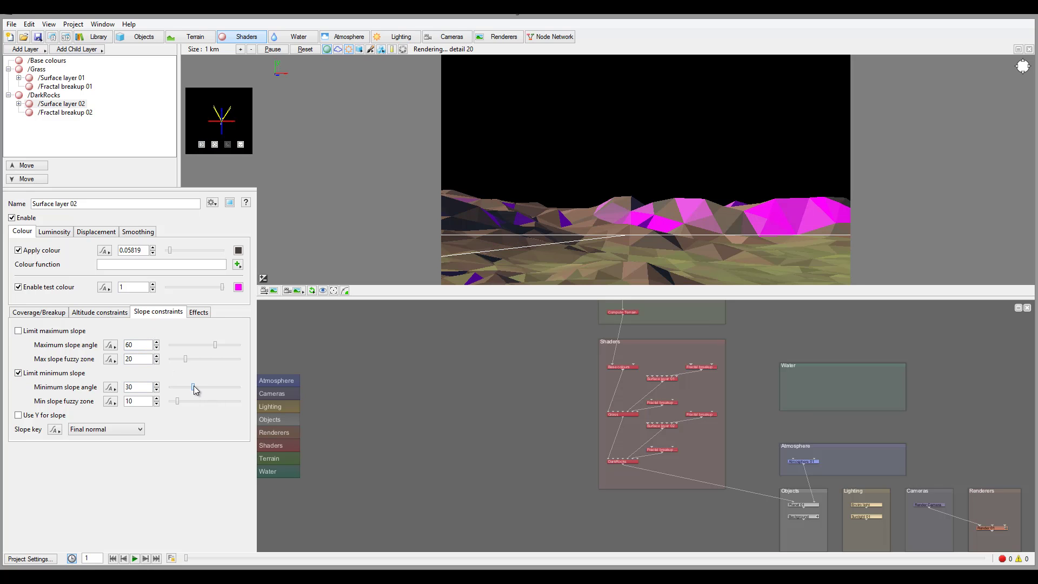
left_click_drag(196, 390, 181, 390)
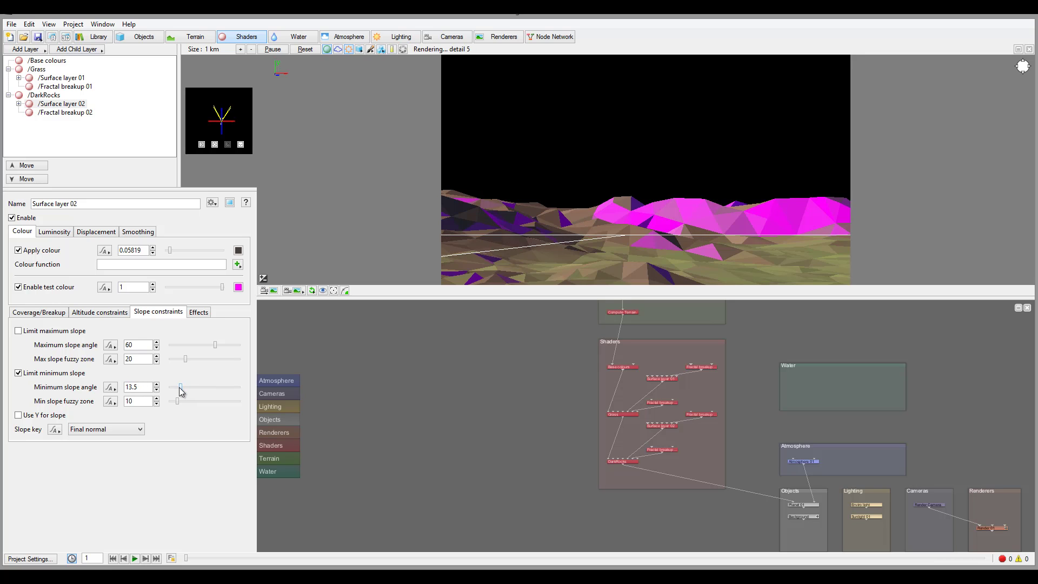
left_click_drag(180, 391, 205, 393)
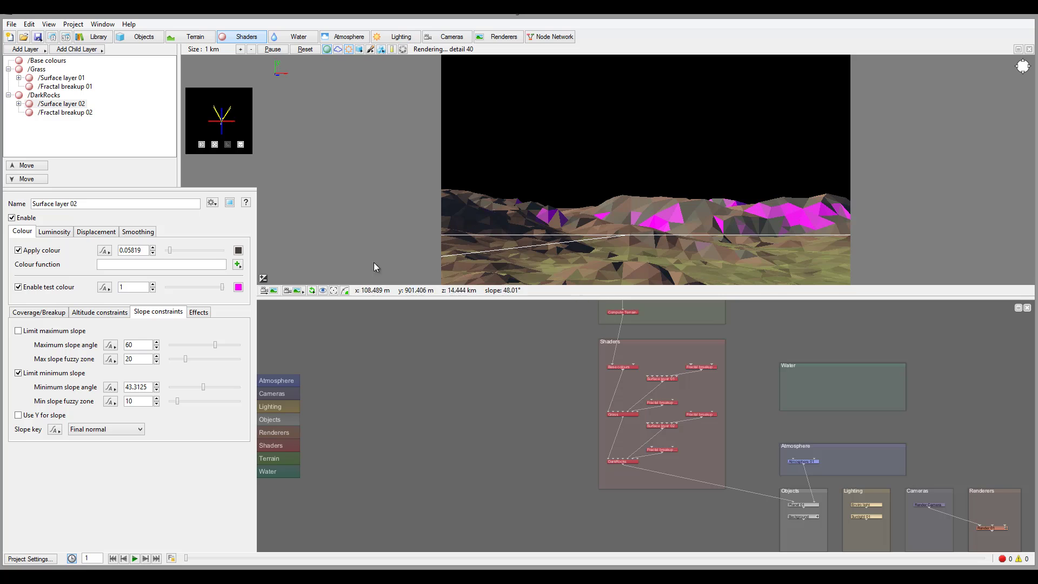
left_click_drag(177, 401, 186, 400)
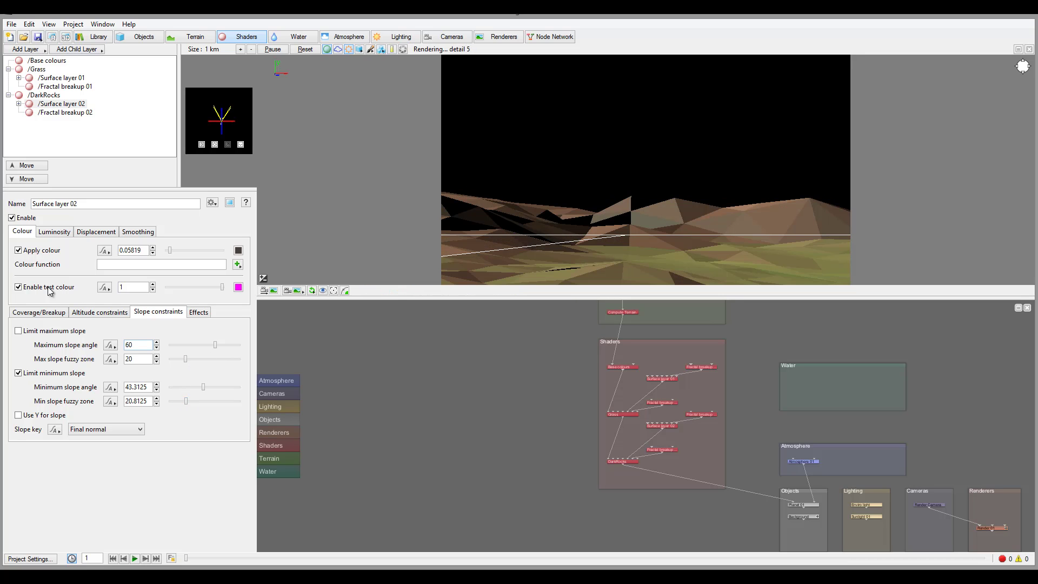
left_click(18, 288)
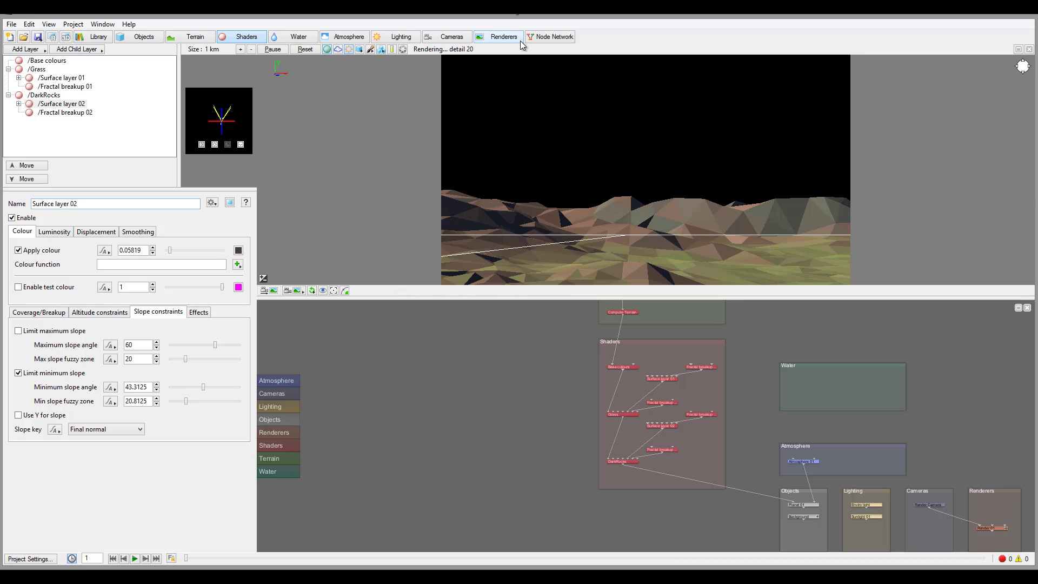
- Render the scene in the Render View to check both child layers on the terrain, and close the render
left_click(52, 37)
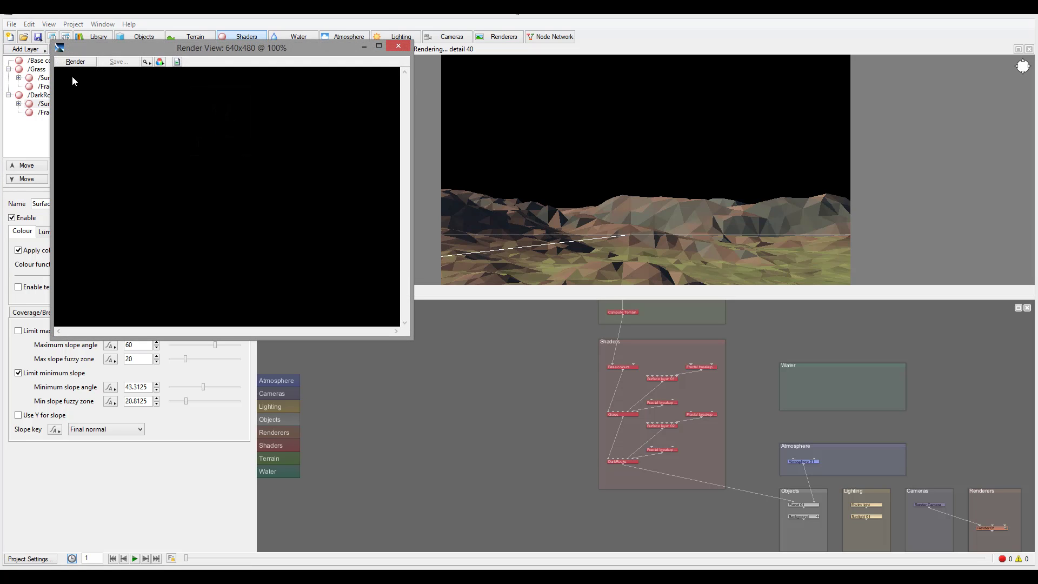
left_click(75, 62)
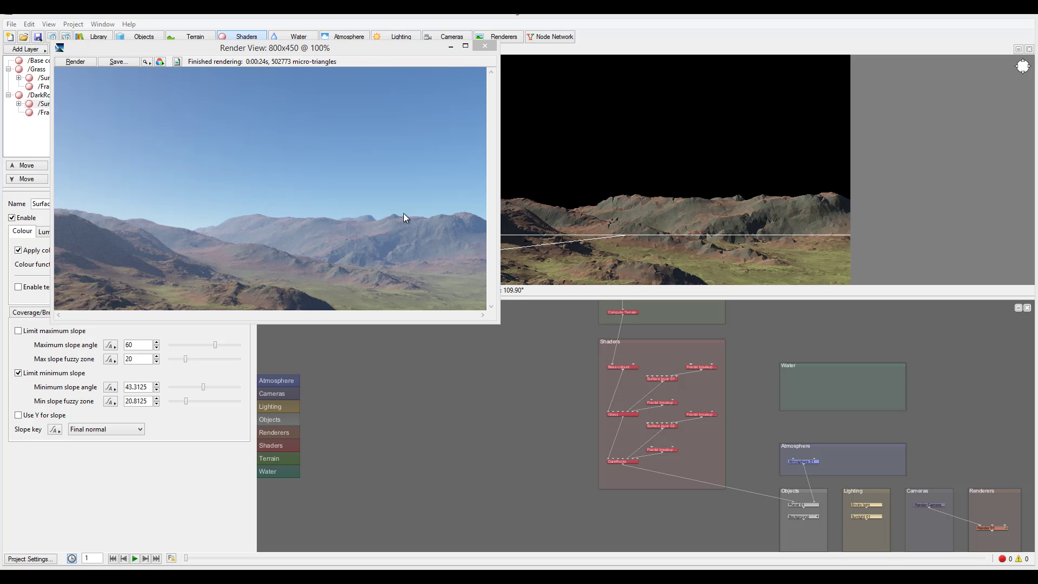
left_click(484, 46)
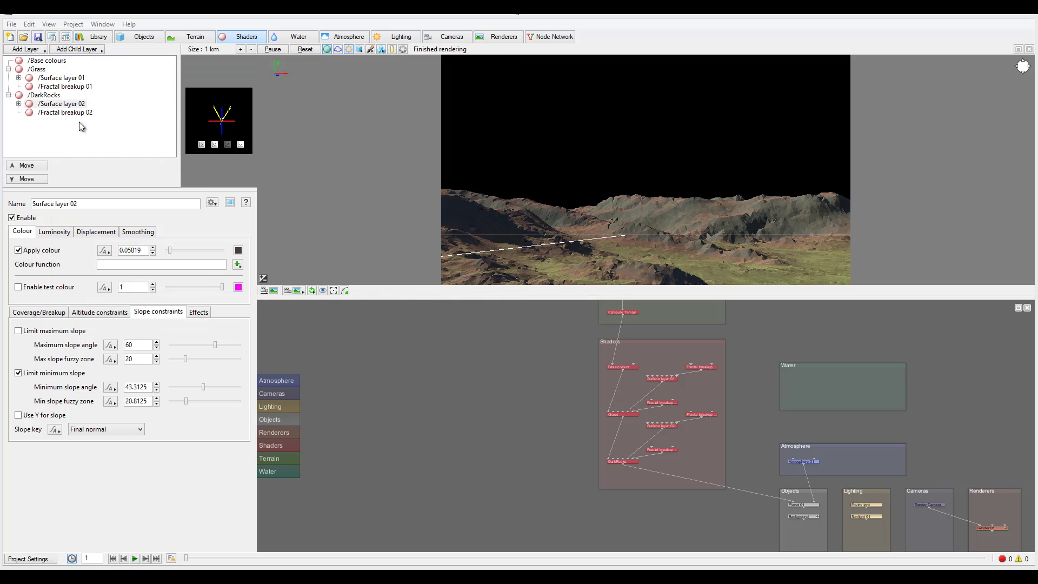
- Add a new top-level surface layer after DarkRocks and enable its test colour
left_click(27, 49)
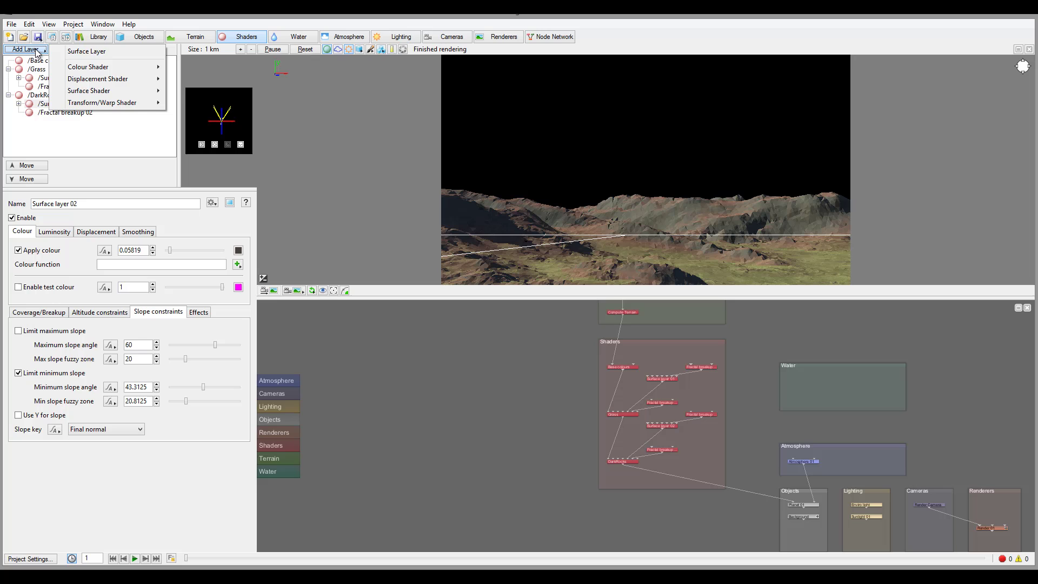
left_click(90, 52)
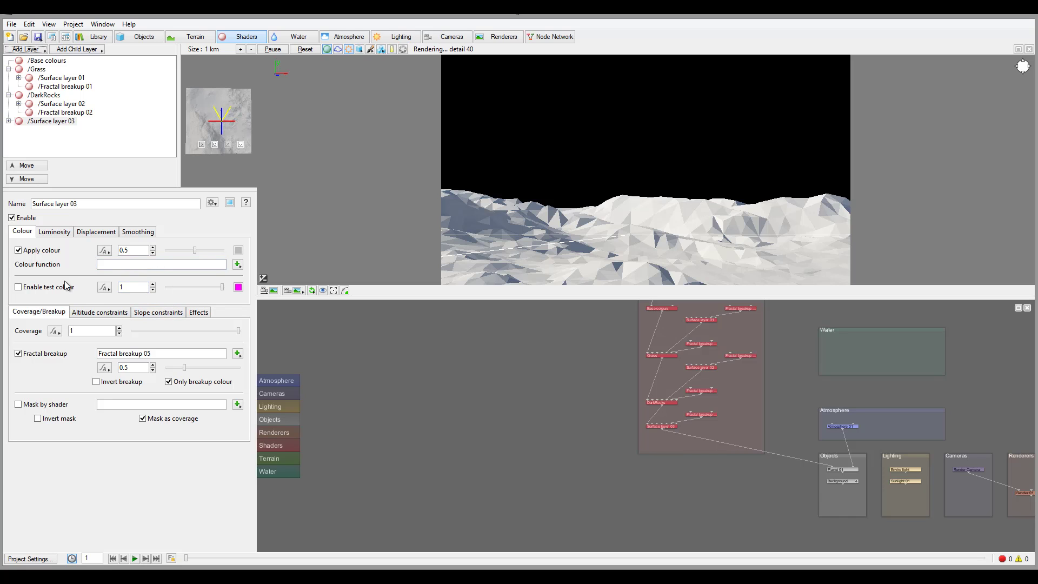
left_click(34, 287)
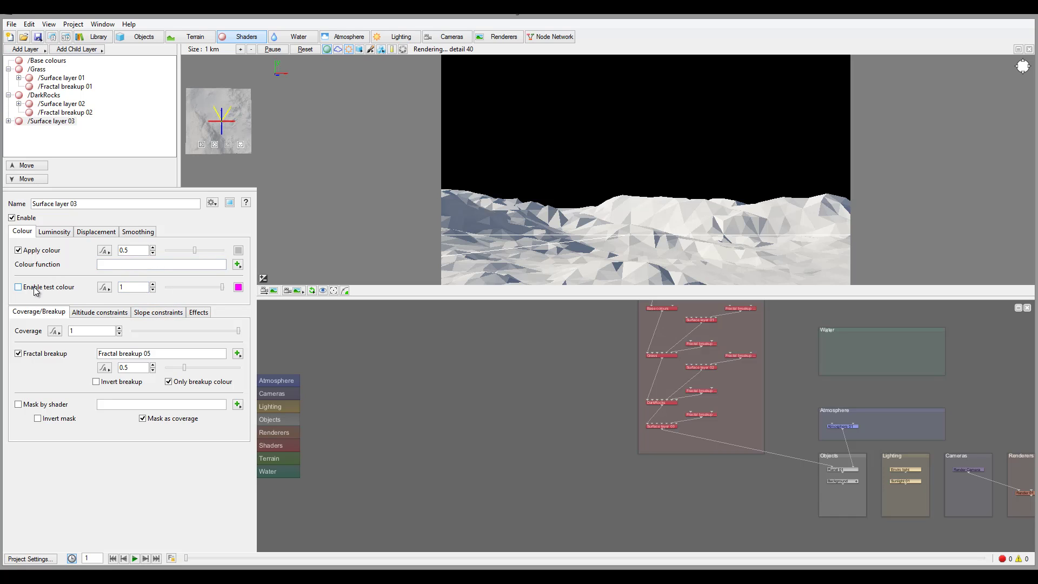
- Limit only the minimum altitude of Surface layer 03, setting it to 625
left_click(108, 311)
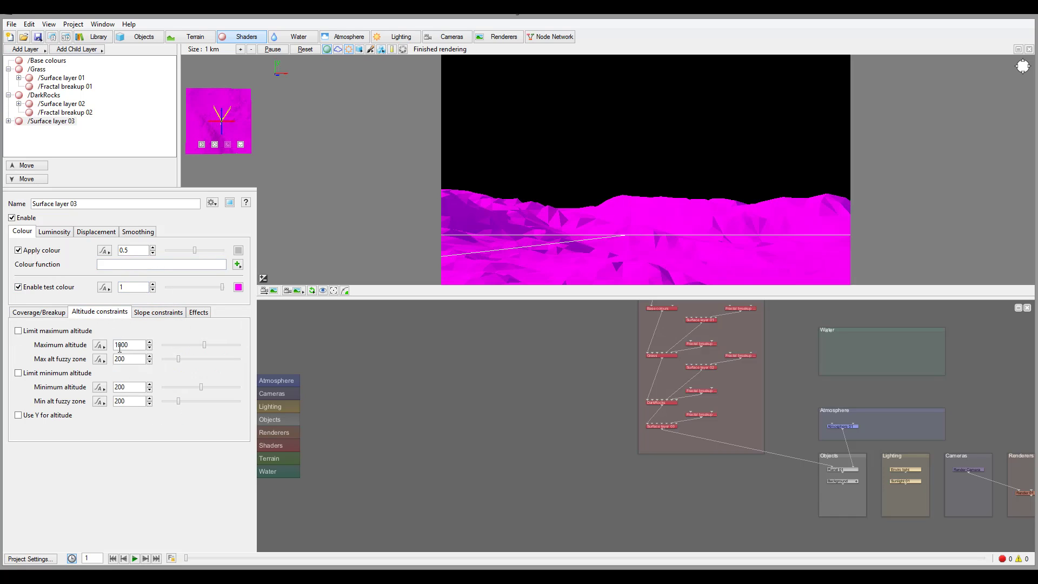
left_click(18, 331)
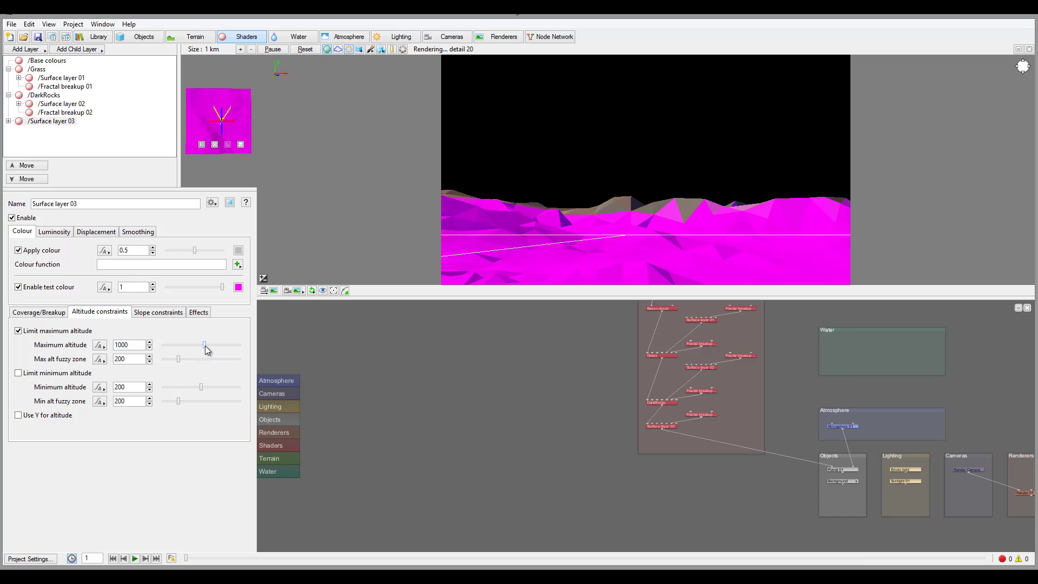
left_click(18, 373)
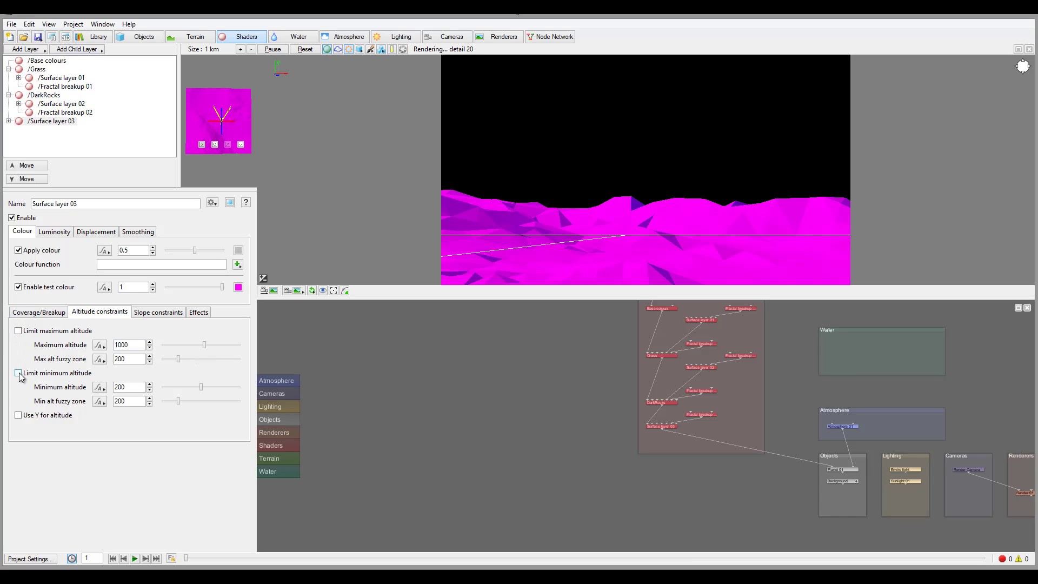
mouse_move(201, 387)
left_mouse_down()
mouse_move(215, 390)
mouse_move(202, 387)
left_mouse_up()
left_click(211, 391)
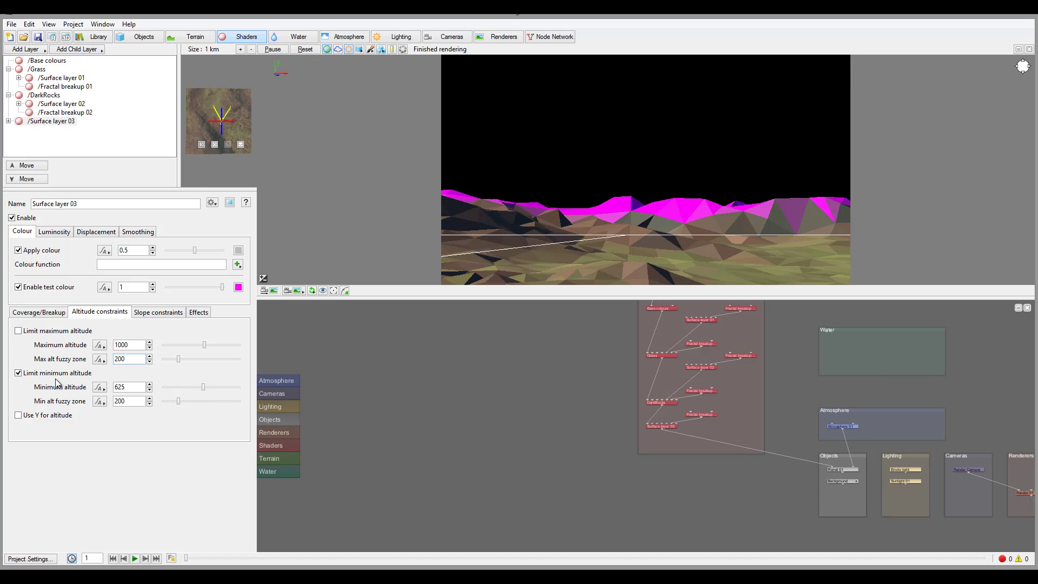
- Set the minimum altitude fuzzy zone of Surface layer 03 to 350
left_click_drag(182, 401, 191, 401)
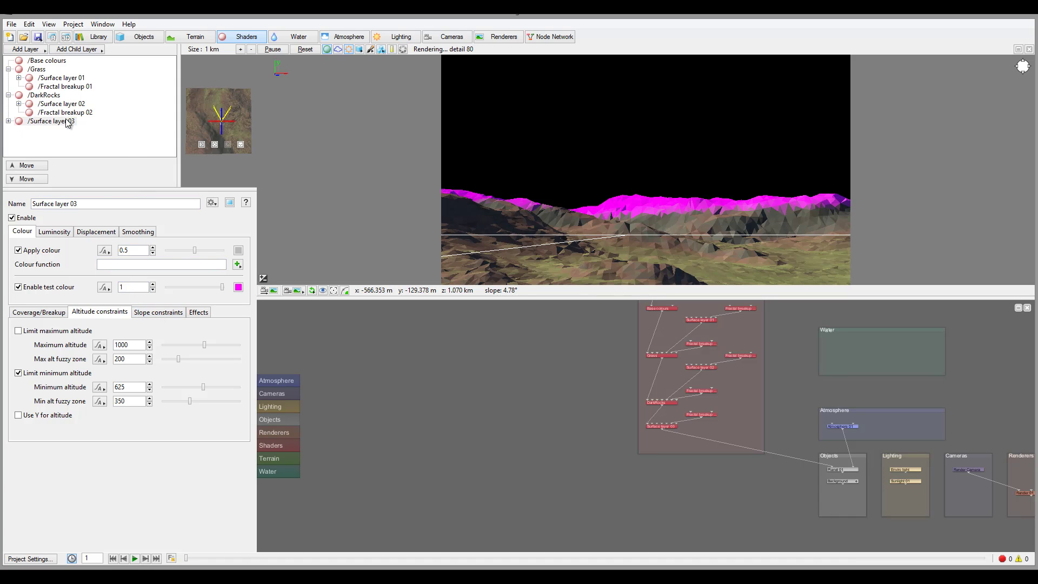
- Try limiting the minimum slope angle of Surface layer 03 to 3.375, and switch that limit off
left_click(150, 315)
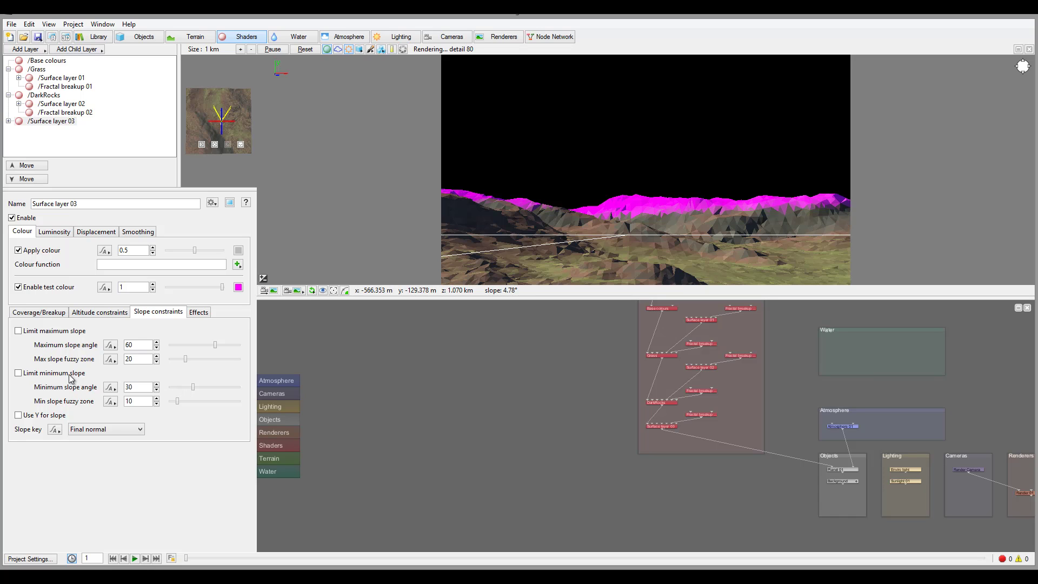
left_click(18, 373)
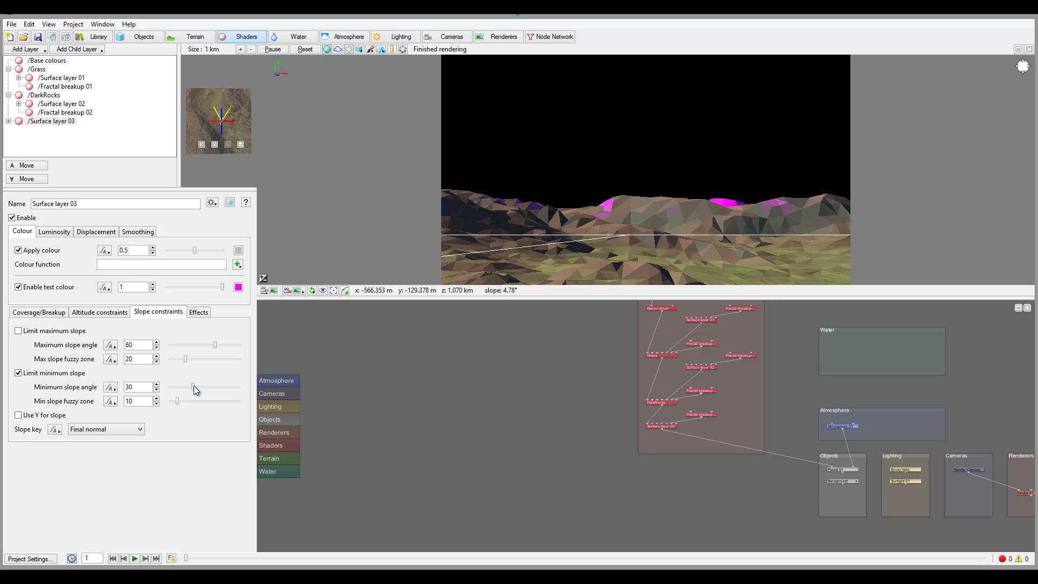
left_click_drag(191, 388, 173, 387)
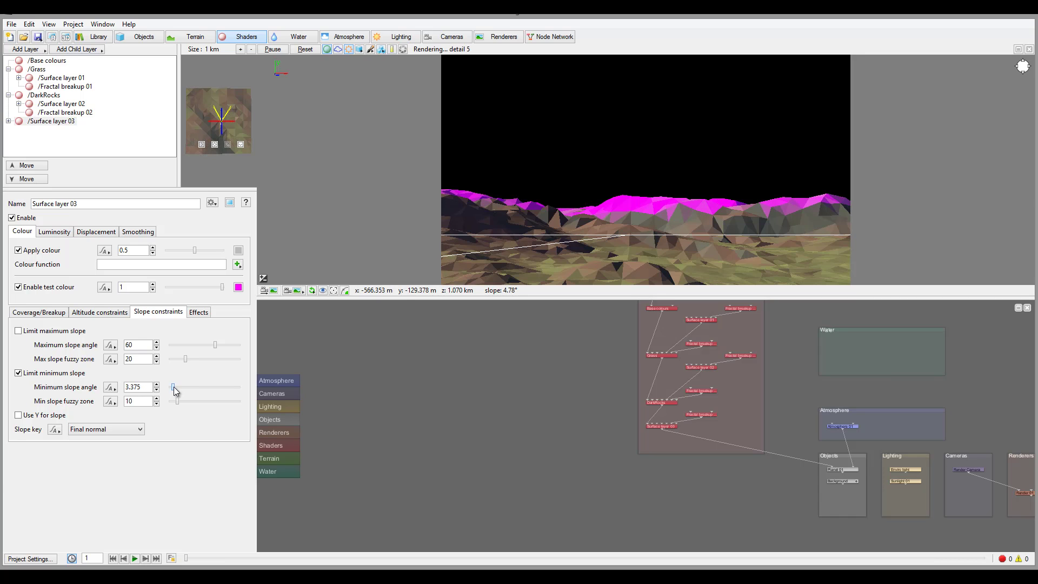
left_click_drag(173, 387, 174, 387)
left_click(19, 373)
- Limit the maximum slope angle of Surface layer 03 to 70.875 with a fuzzy zone of 42.75
left_click(19, 331)
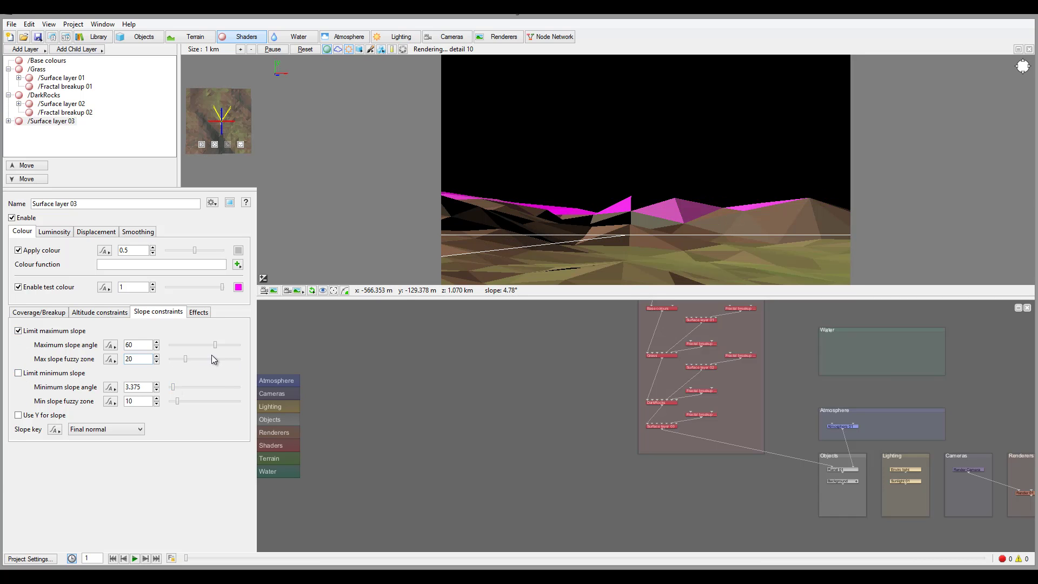
mouse_move(216, 345)
left_mouse_down()
mouse_move(177, 345)
mouse_move(215, 346)
mouse_move(203, 359)
mouse_move(225, 347)
left_mouse_up()
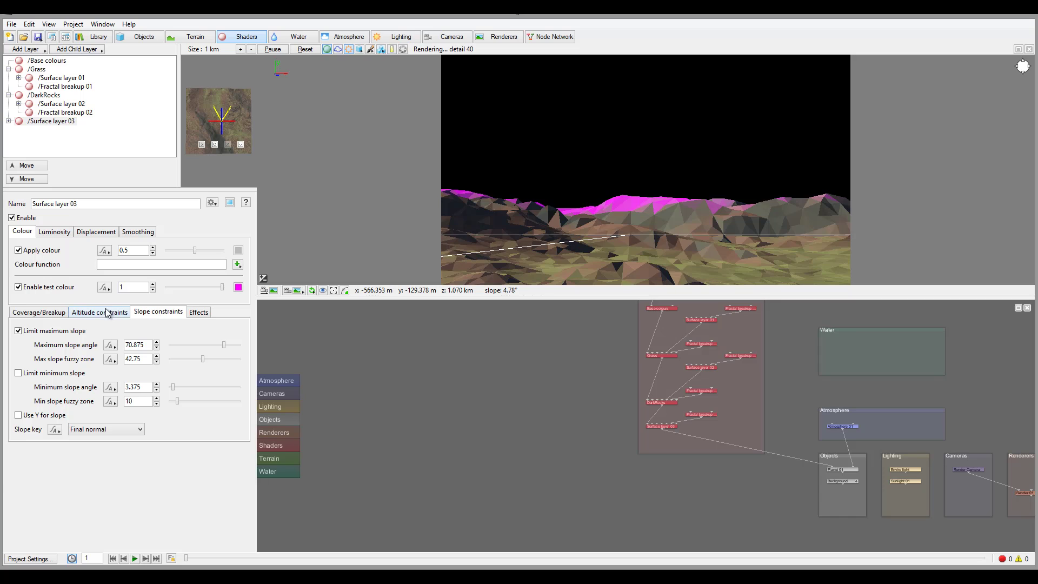
- Reduce the DarkRocks layer's coverage to 0.93125
left_click(53, 96)
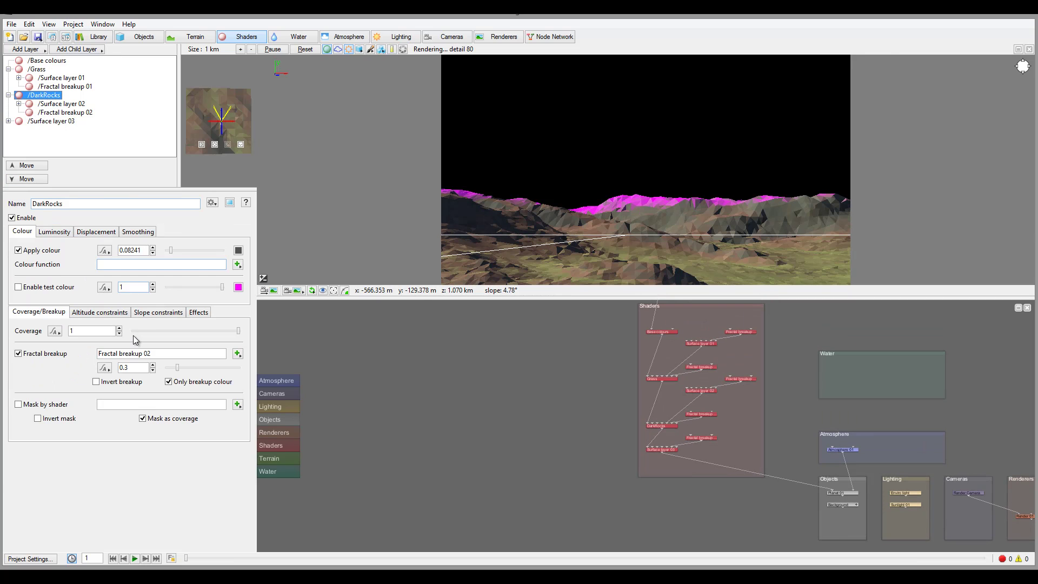
left_click_drag(241, 332, 228, 332)
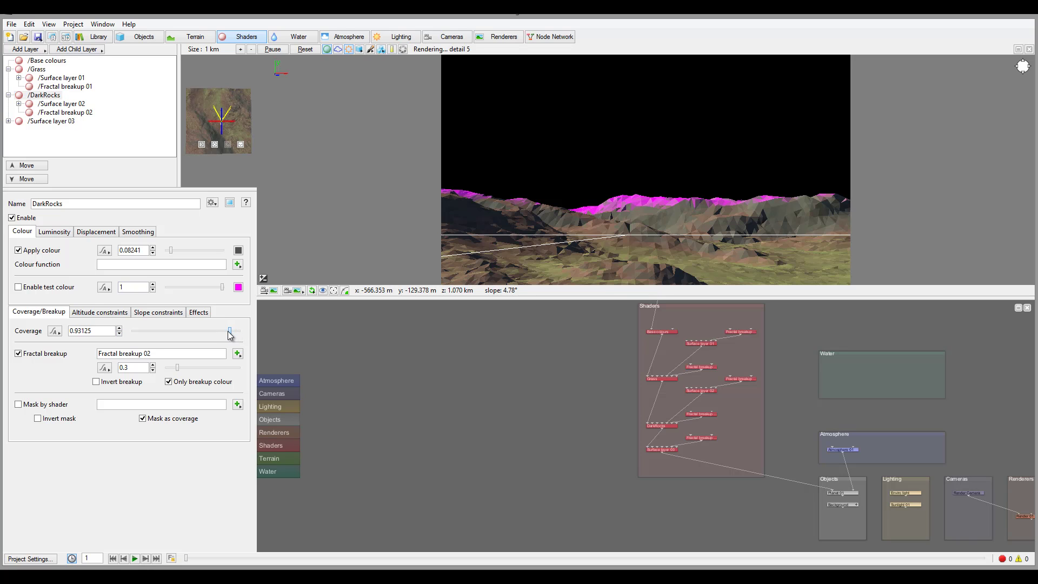
- Rename Surface layer 03 to Snow and set its fractal breakup to 0.15
left_click(57, 121)
left_click(96, 205)
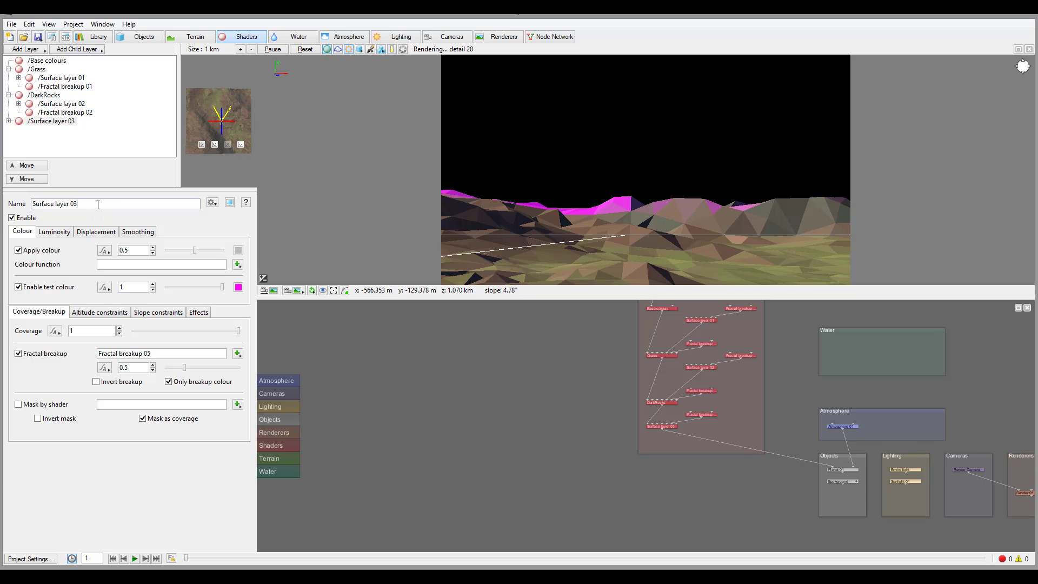
key("ctrl+a")
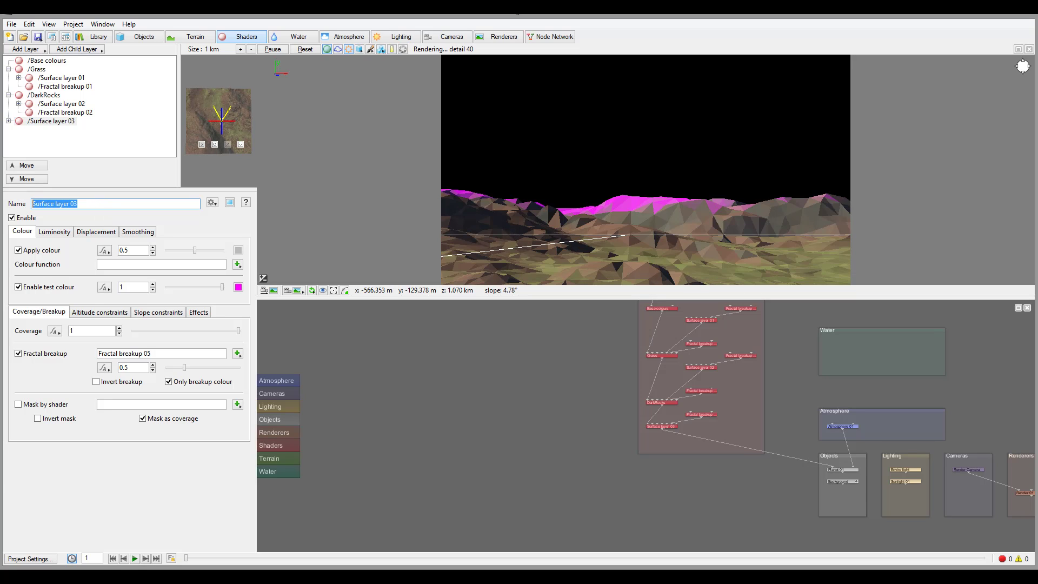
type("Snow")
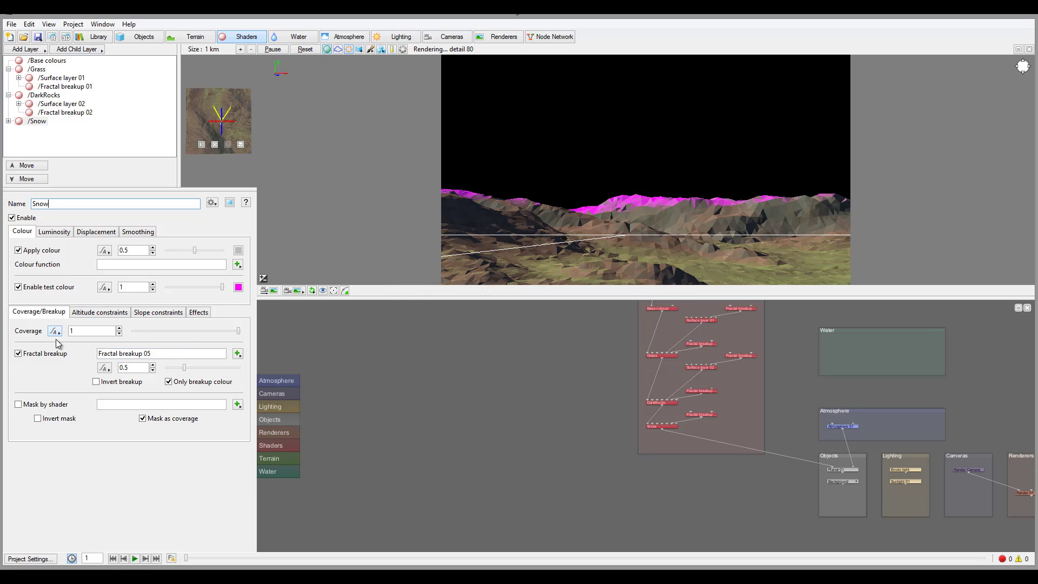
left_click_drag(186, 367, 174, 368)
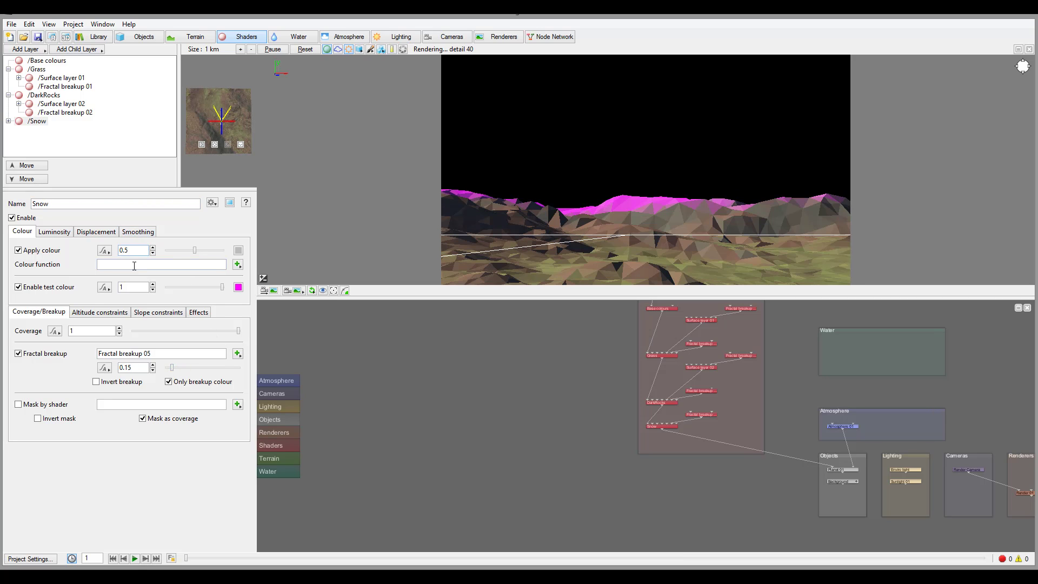
- Change the Snow layer's applied colour to white at full brightness
left_click(238, 250)
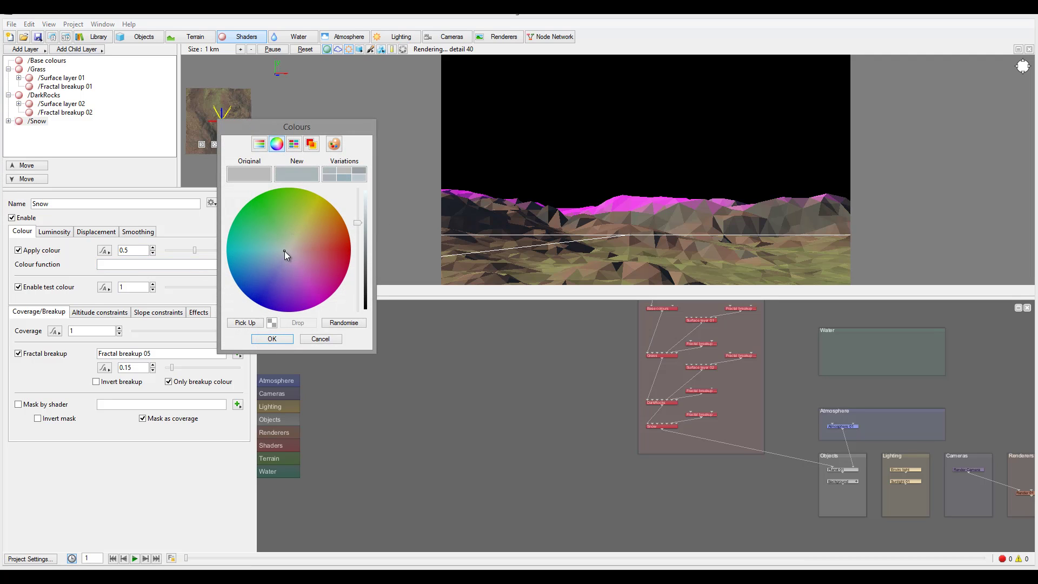
left_click_drag(359, 223, 358, 190)
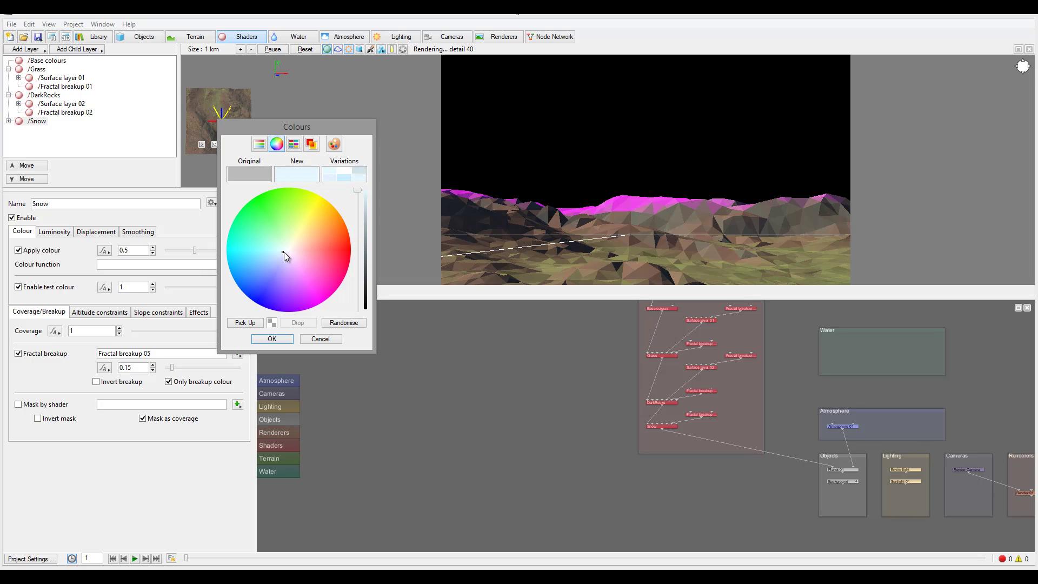
left_click_drag(286, 252, 288, 248)
left_click(272, 338)
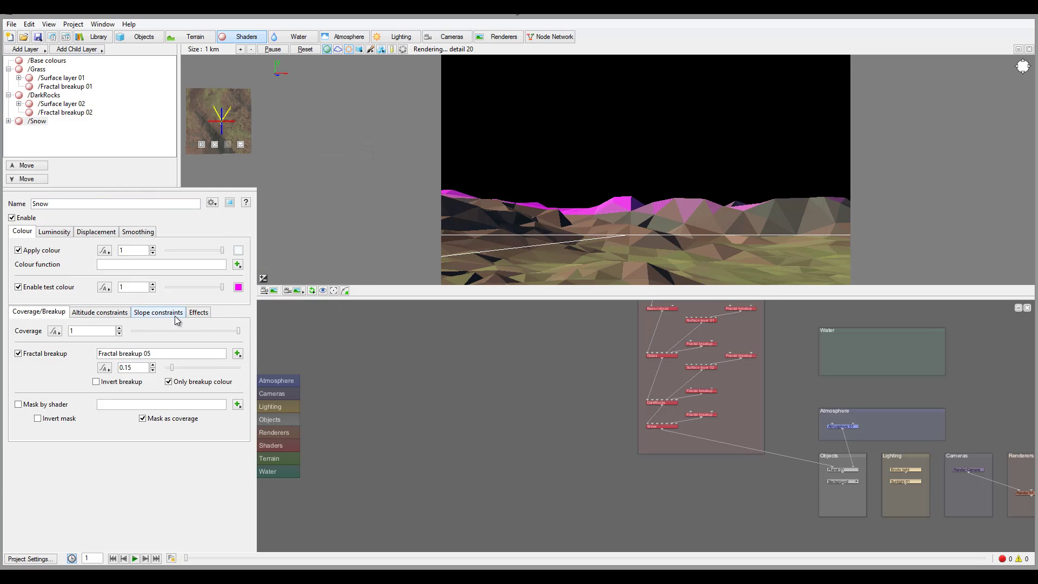
- Look over the Snow layer's Effects and Luminosity settings and disable its test colour
left_click(205, 314)
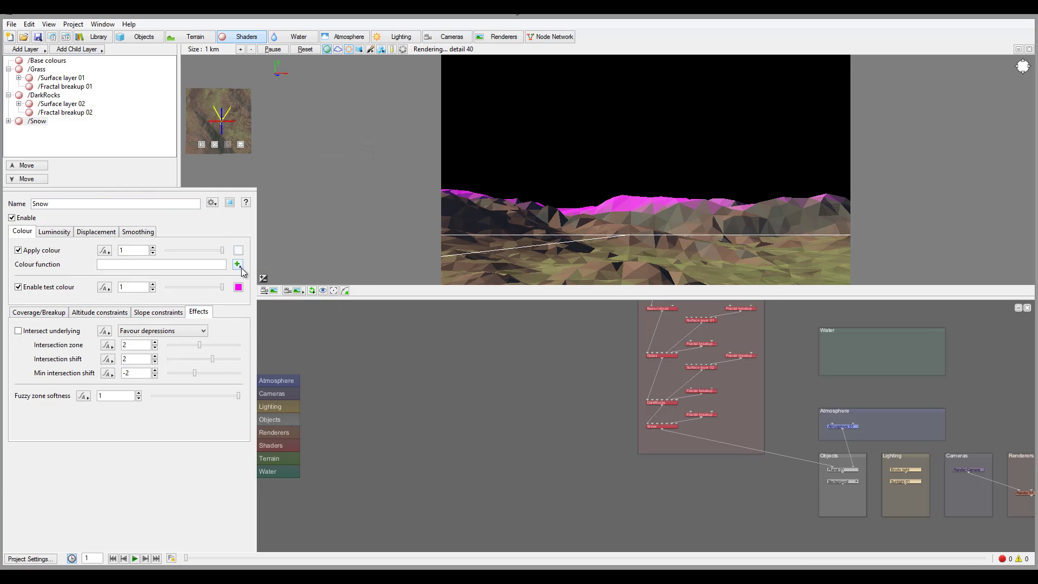
left_click(54, 232)
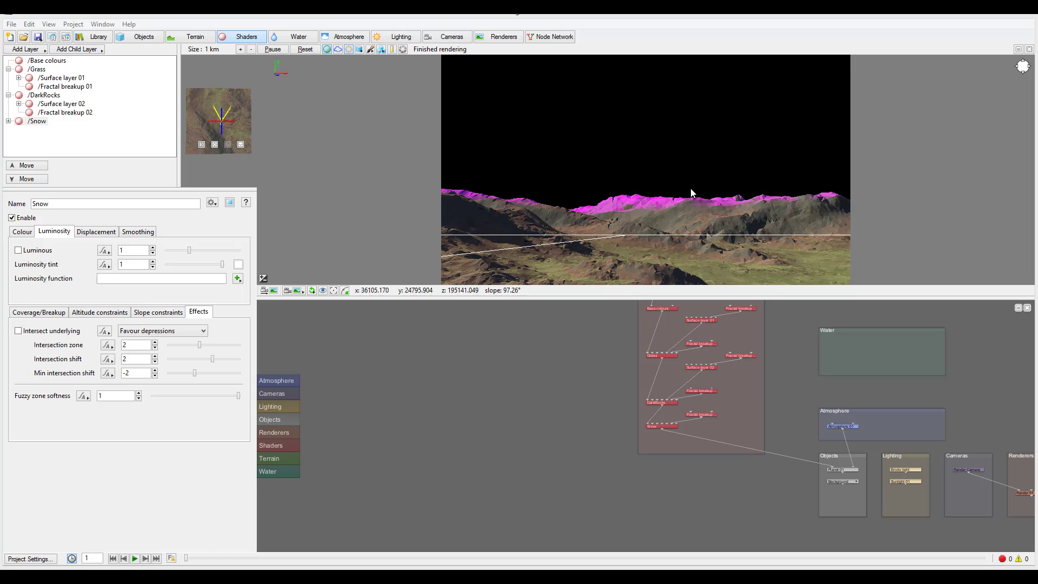
left_click(22, 232)
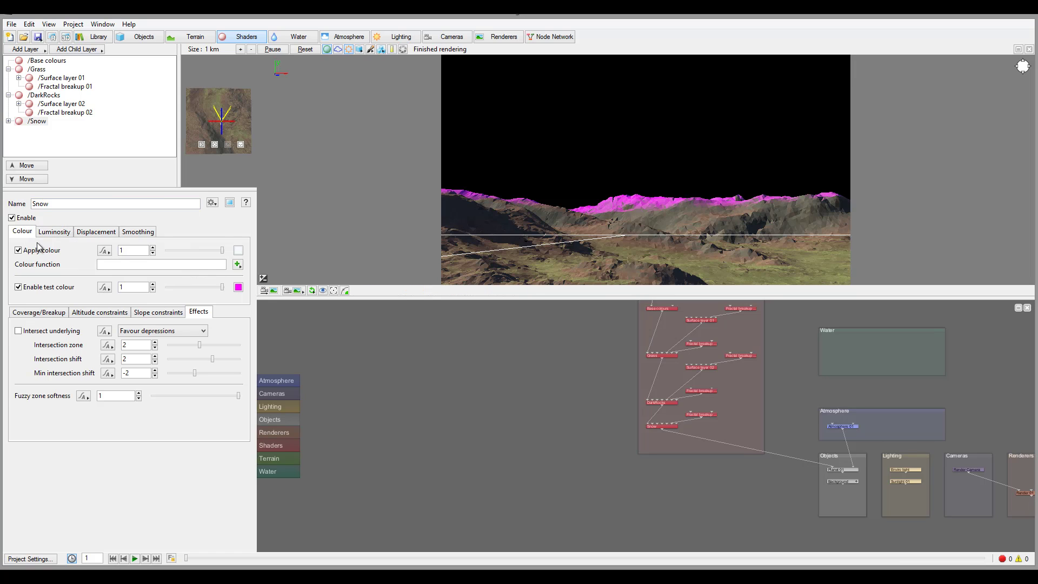
left_click(23, 287)
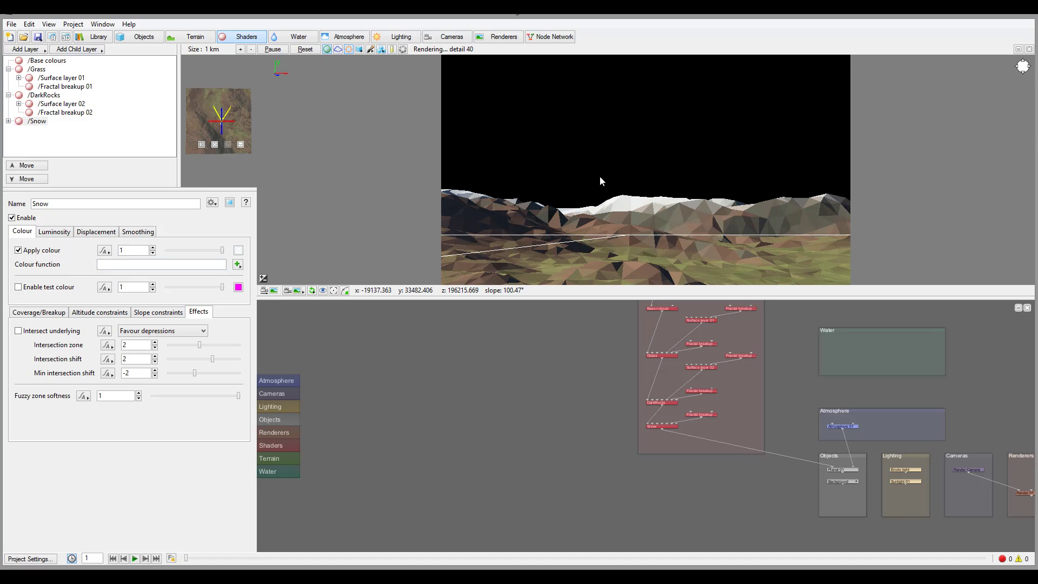
- Render the scene in the Render View to check the snow on the peaks, and close the render
left_click_drag(642, 195, 632, 219, "alt")
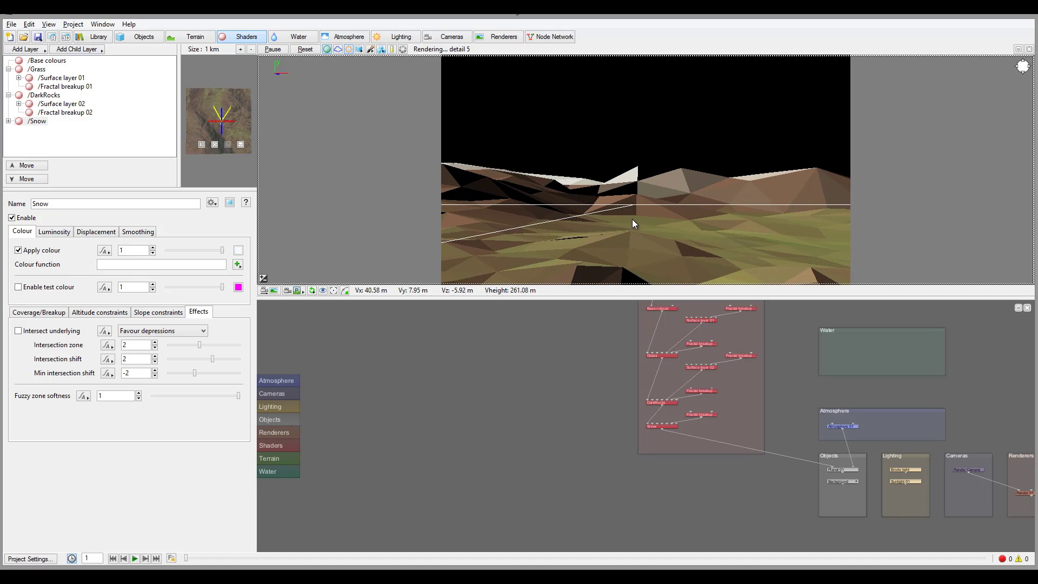
mouse_move(686, 196)
left_mouse_down("alt")
mouse_move(671, 217)
mouse_move(674, 183)
left_mouse_up("alt")
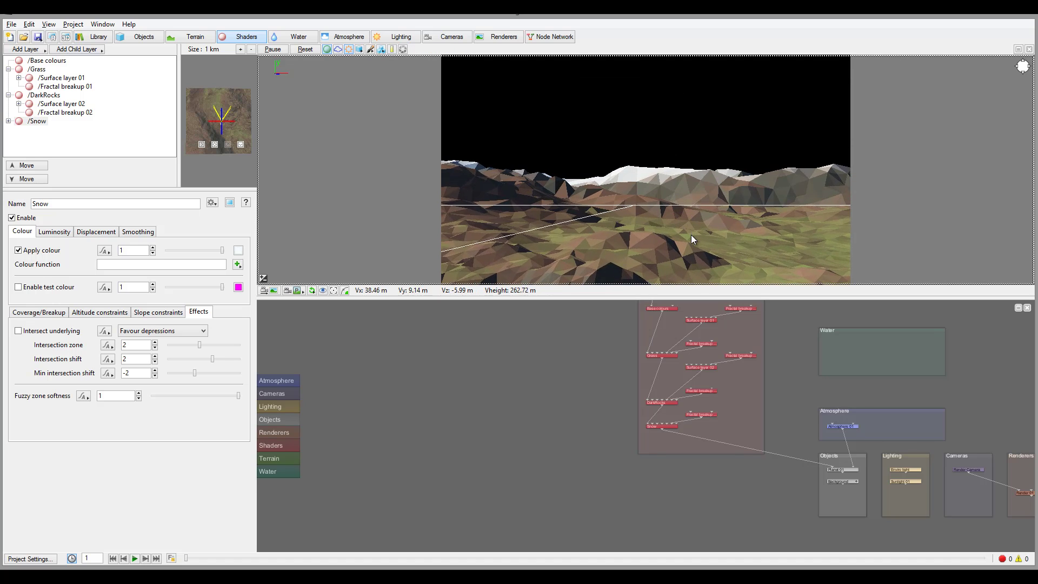
left_click_drag(695, 188, 741, 215, "alt")
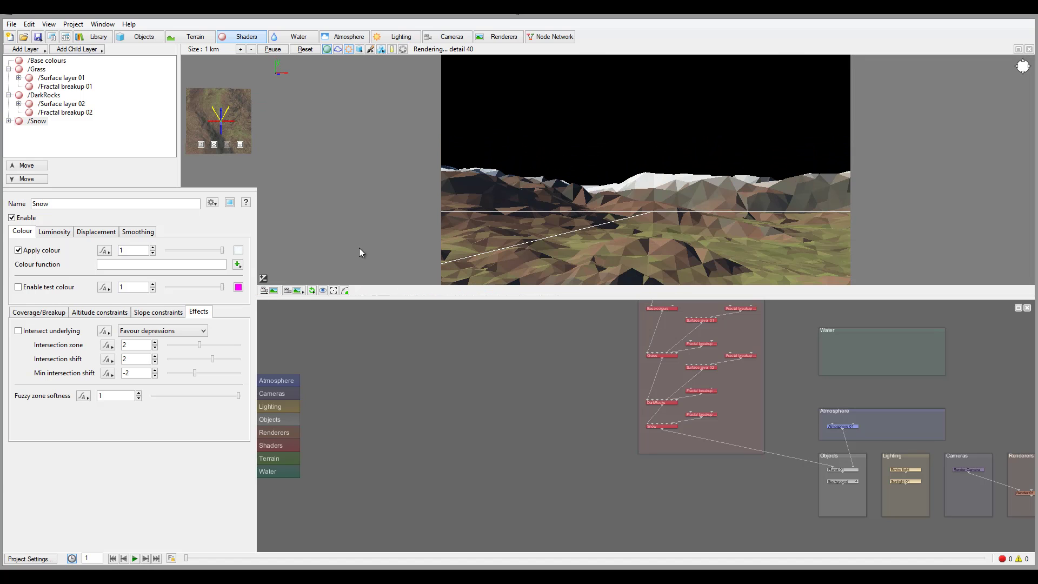
left_click(52, 37)
left_click(69, 62)
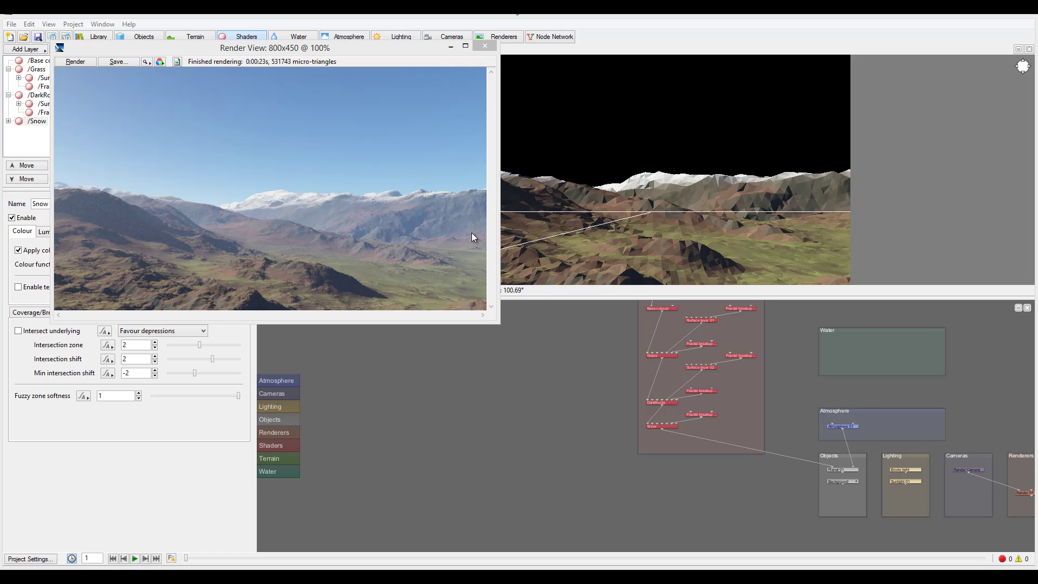
left_click(485, 47)
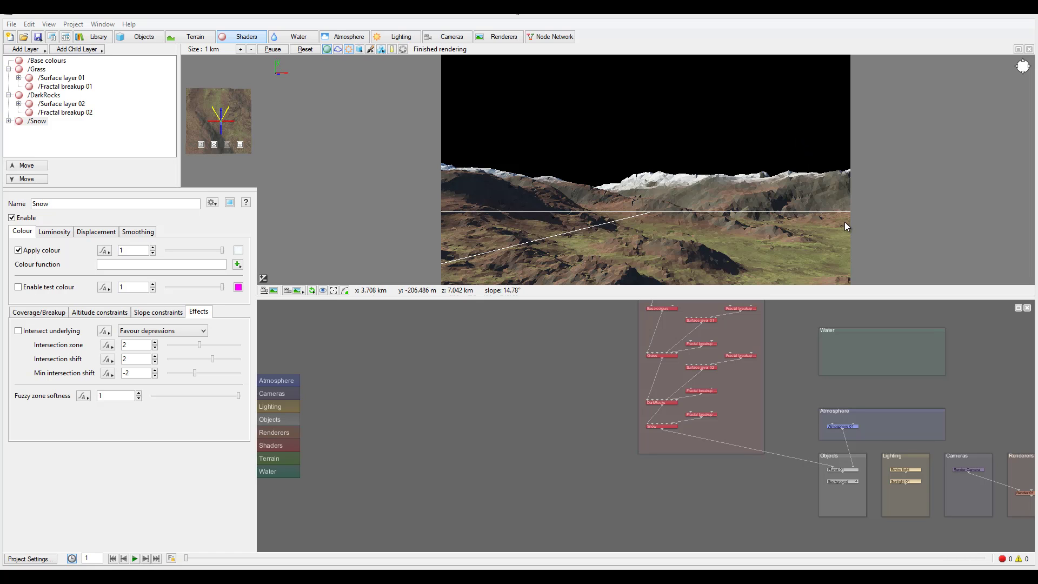
- Set Atmosphere 01's haze density to about 3.06 and its bluesky density to about 4.29
left_click(278, 35)
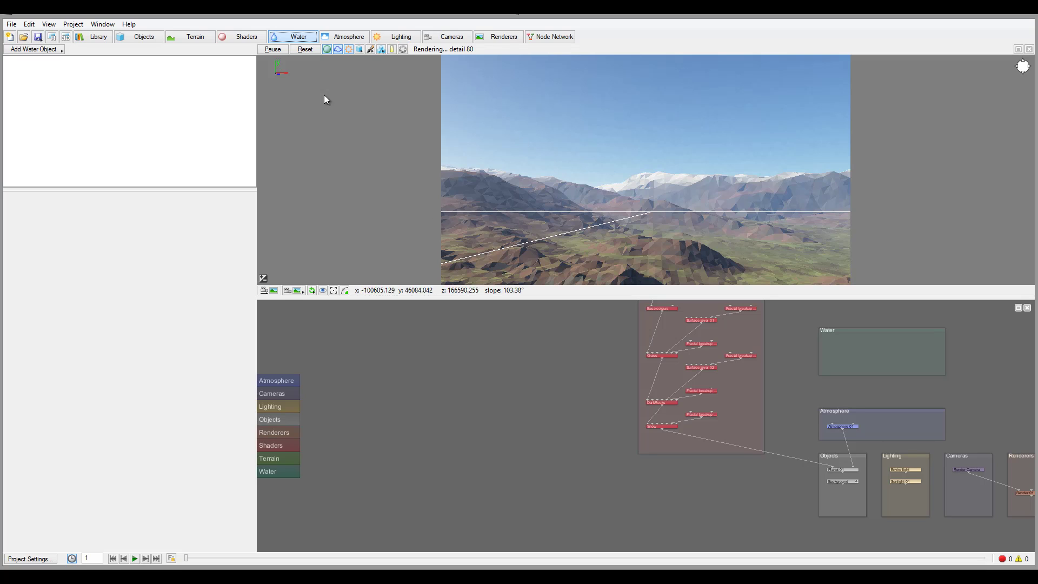
left_click(347, 37)
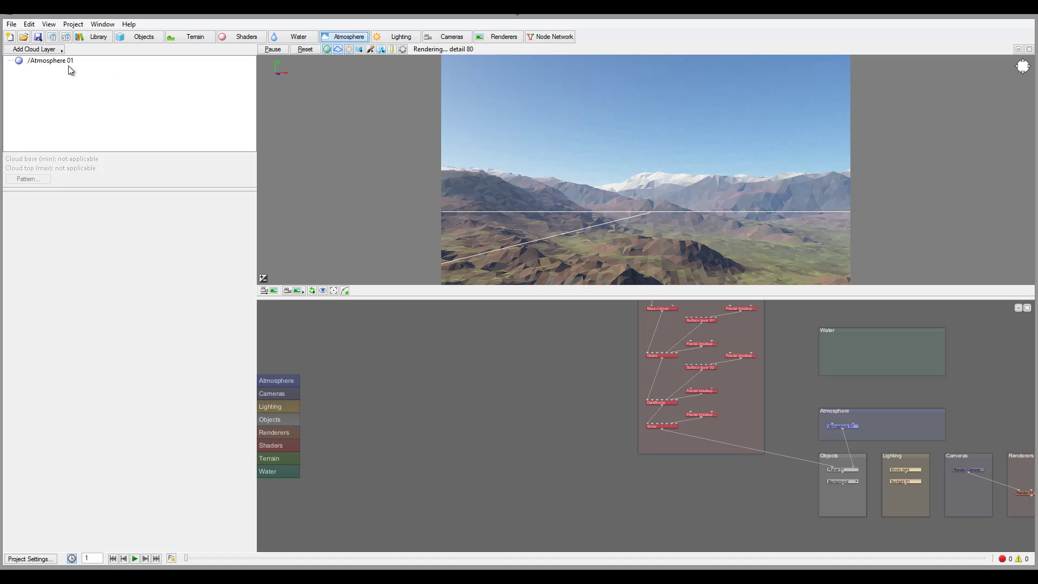
left_click(60, 60)
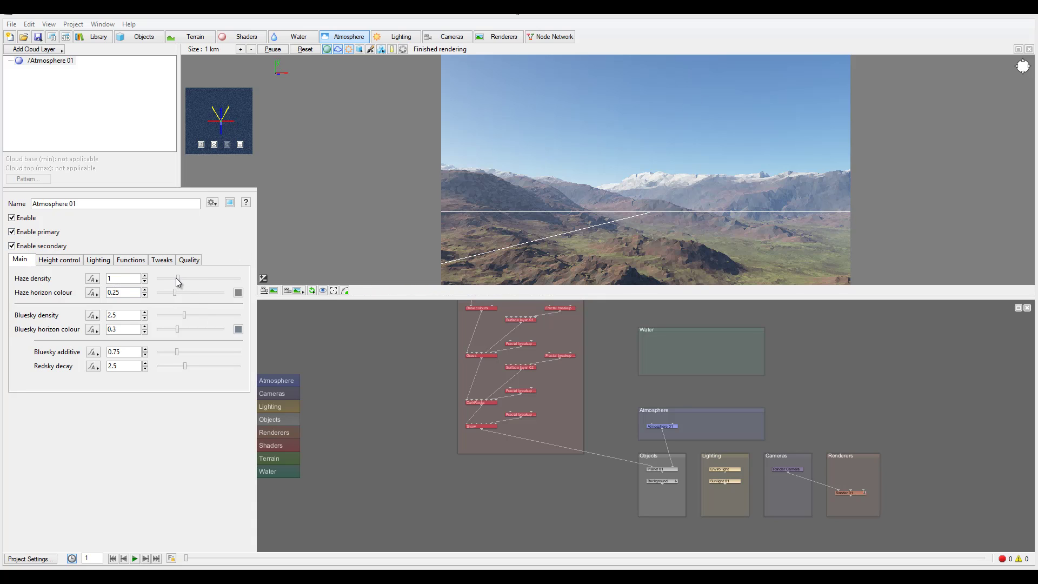
left_click_drag(193, 278, 188, 279)
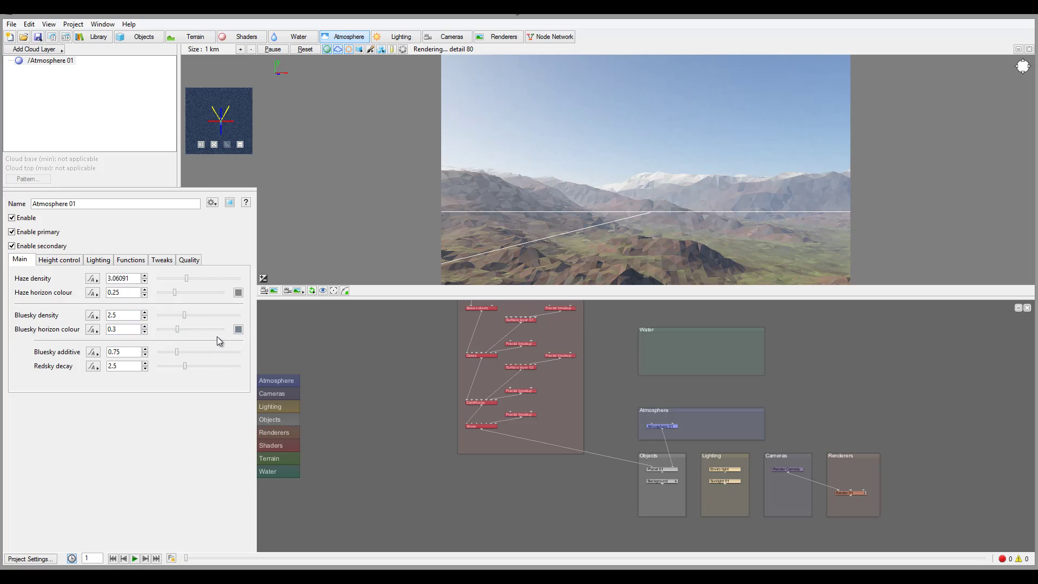
left_click_drag(185, 317, 218, 318)
left_click(193, 318)
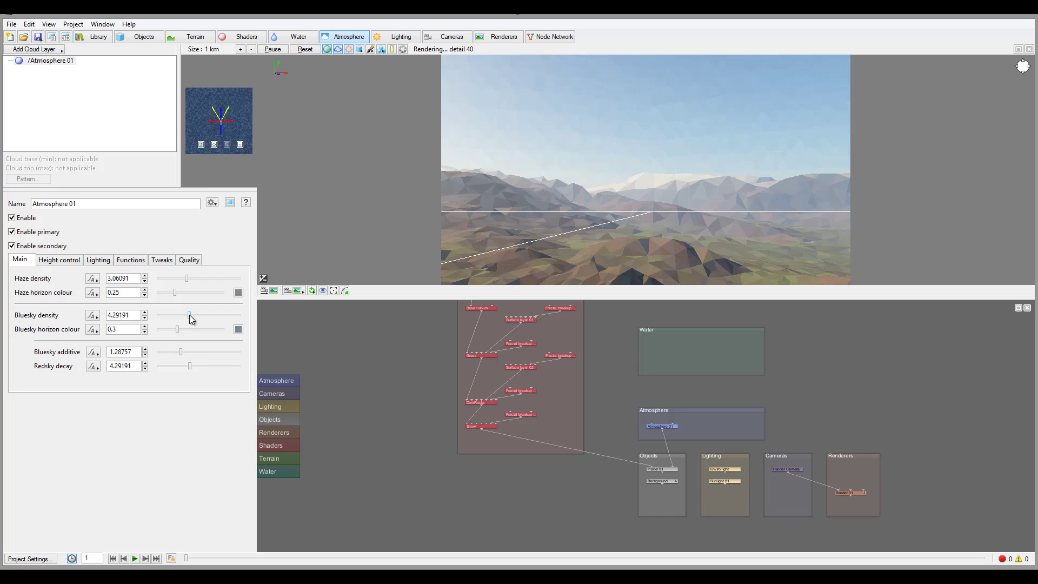
- Examine the height control and lighting settings of Atmosphere 01
left_click(65, 260)
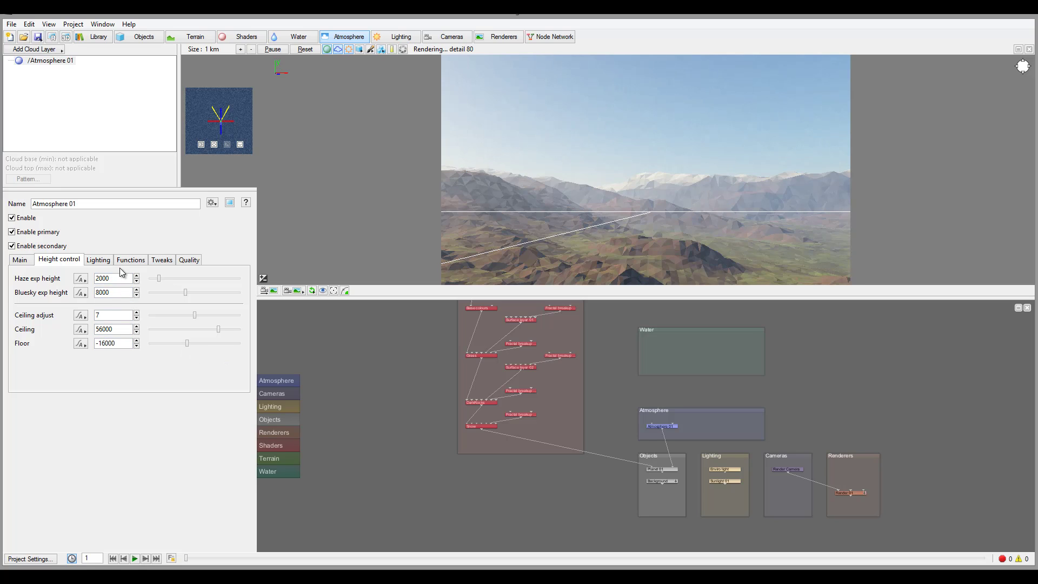
left_click(99, 260)
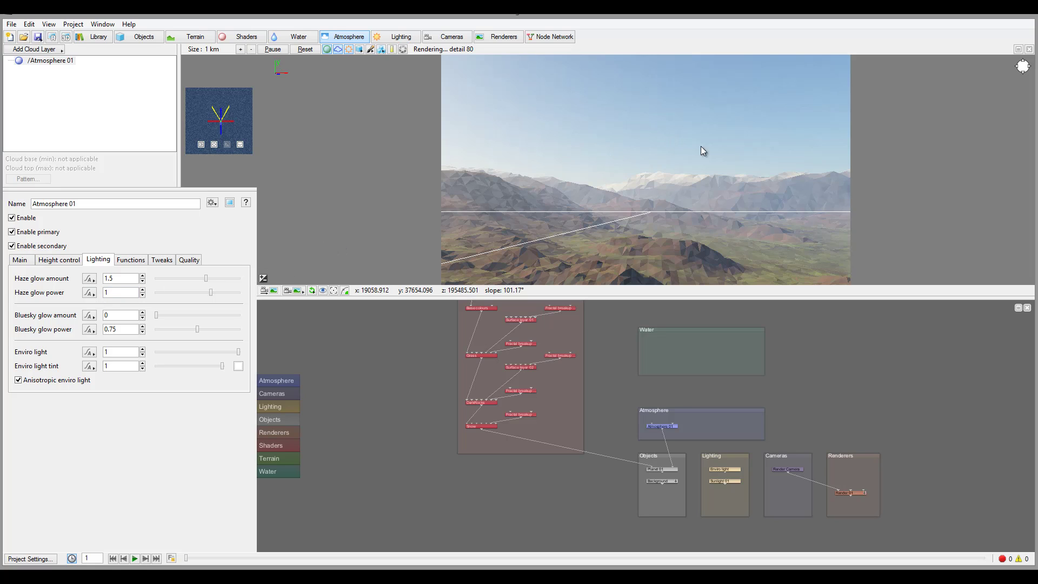
left_click(17, 262)
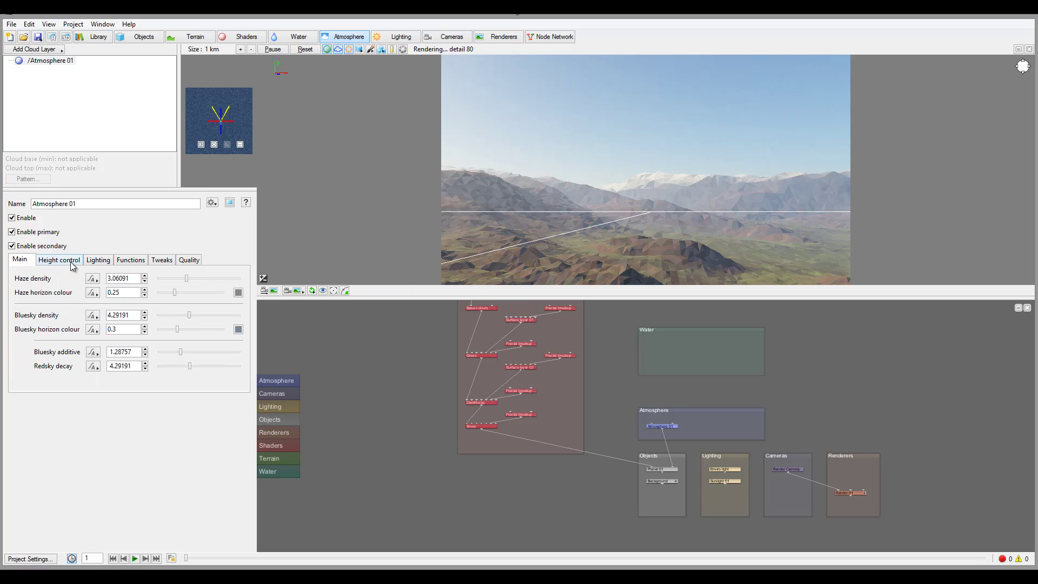
left_click(106, 261)
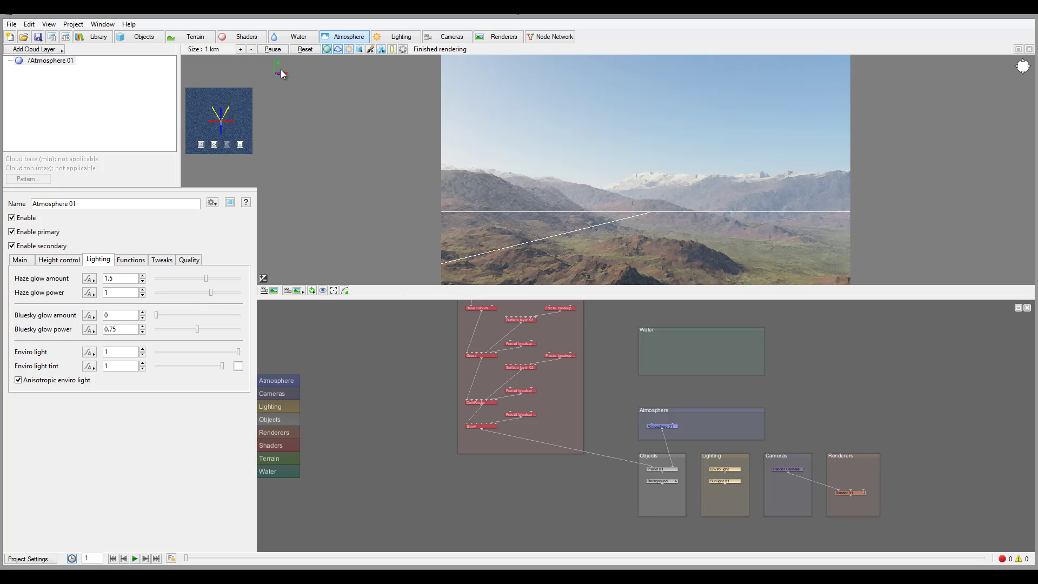
- Choose the default compass style in the Navigation preferences and accept the preferences
left_click(32, 25)
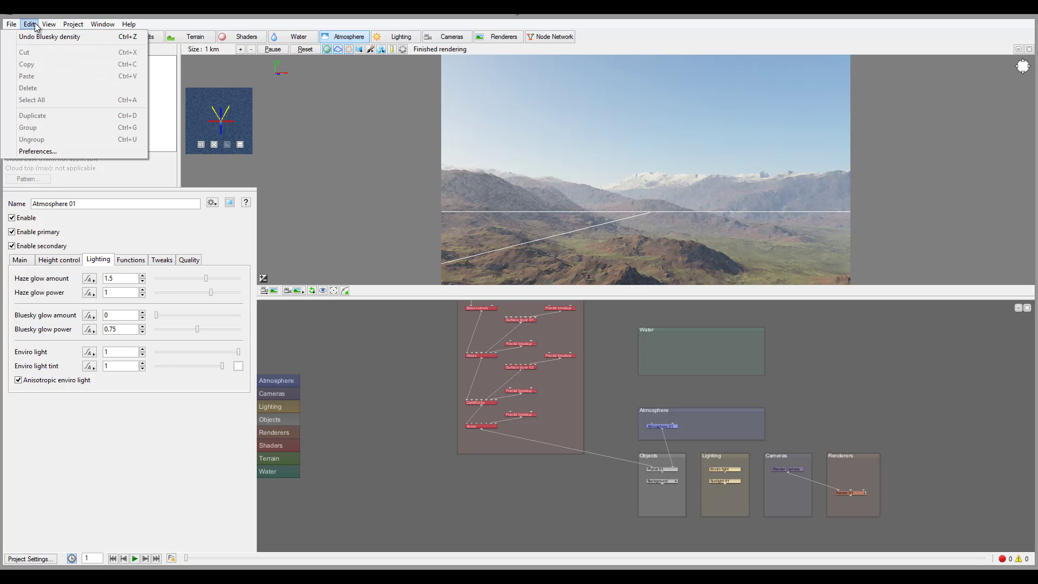
left_click(47, 152)
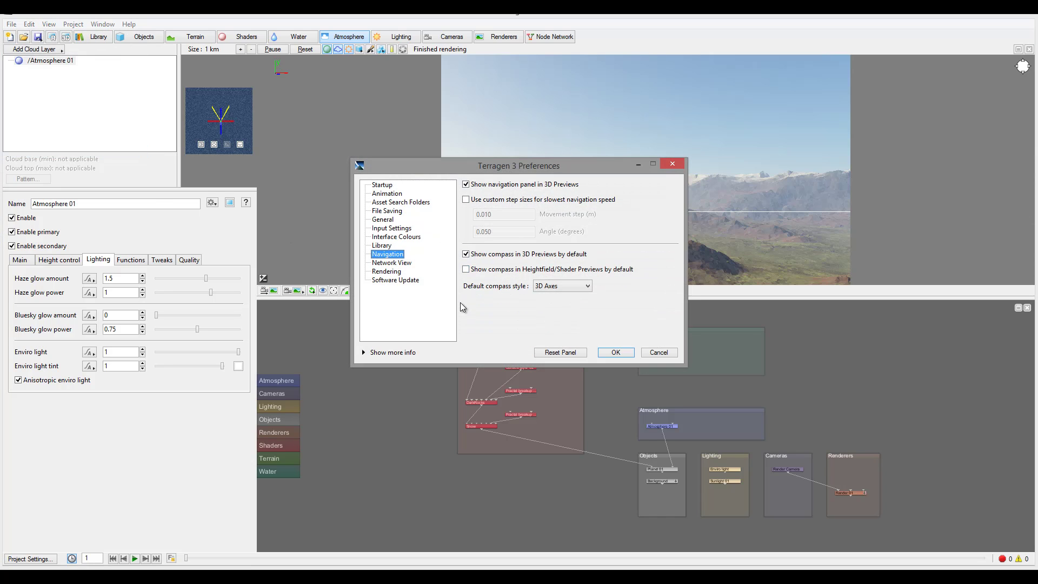
left_click(570, 286)
left_click(557, 299)
left_click(616, 352)
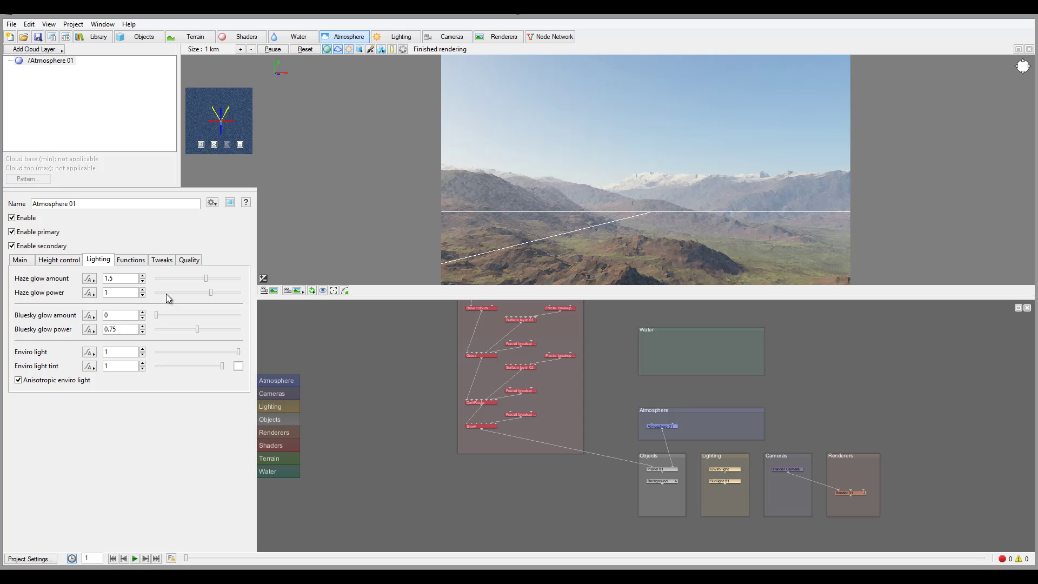
- Set Atmosphere 01's haze glow amount to about 2.33 and its haze glow power to about 0.94
left_click_drag(212, 293, 230, 293)
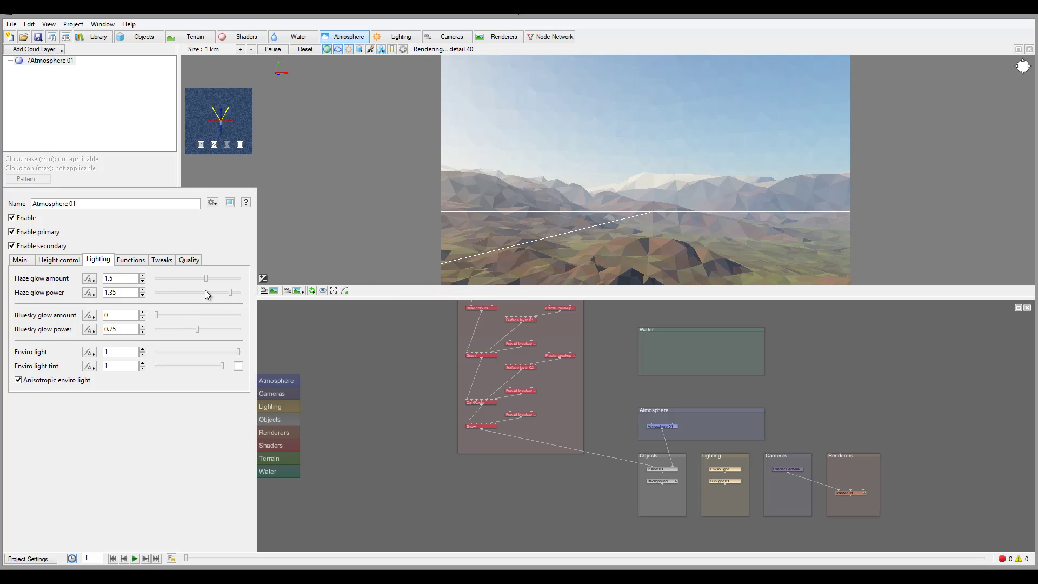
left_click_drag(206, 278, 236, 279)
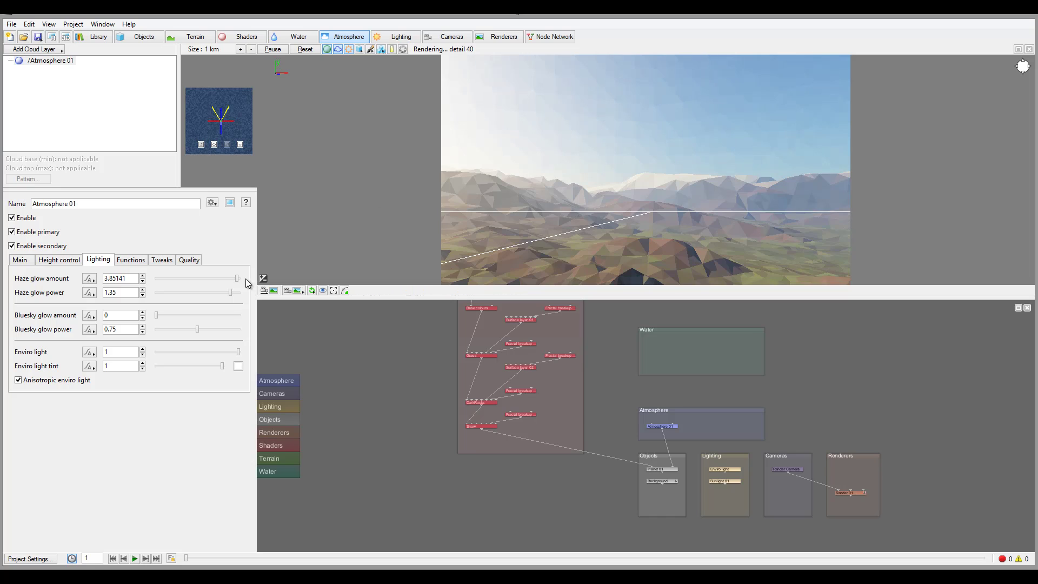
left_click_drag(237, 279, 207, 292)
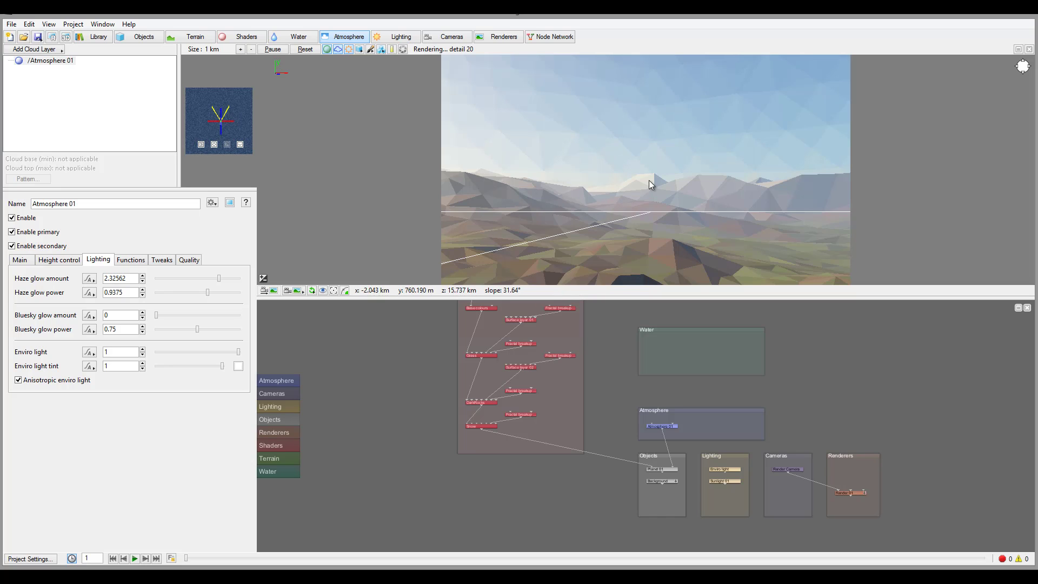
- Lower Sunlight 01's elevation to 11.25 and set its heading to 306
left_click(400, 37)
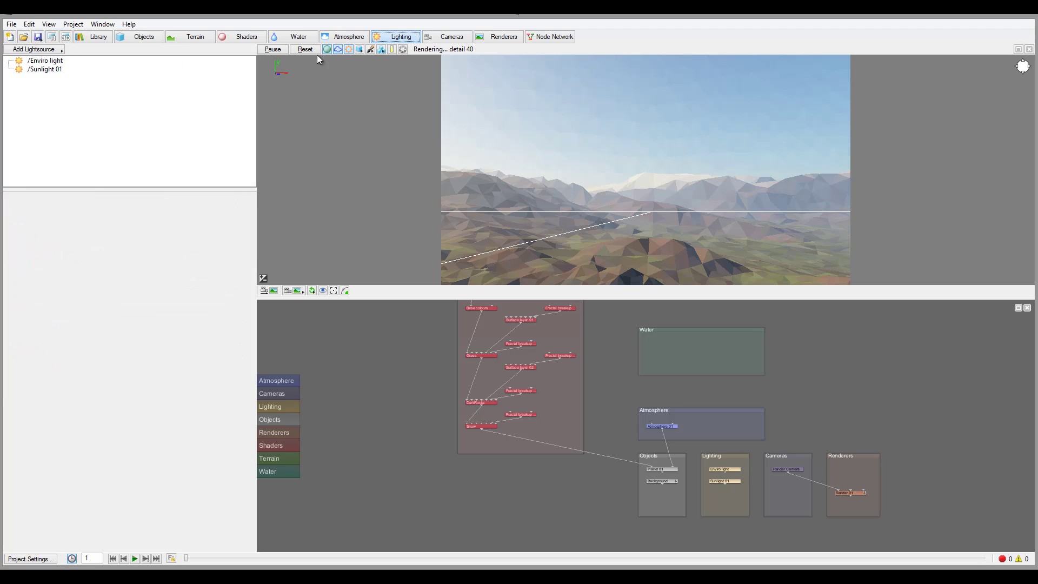
left_click(43, 68)
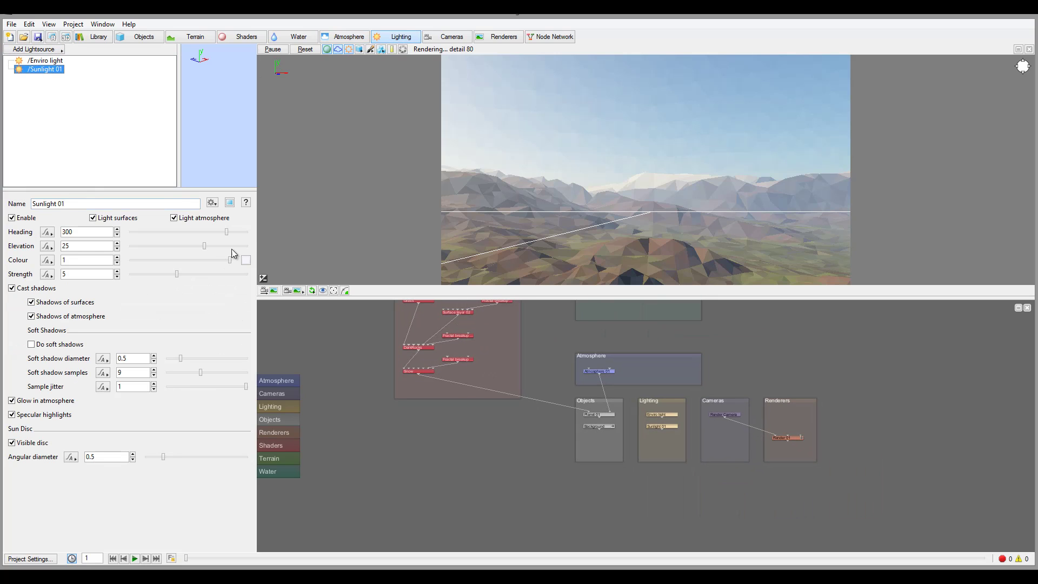
left_click_drag(205, 245, 198, 252)
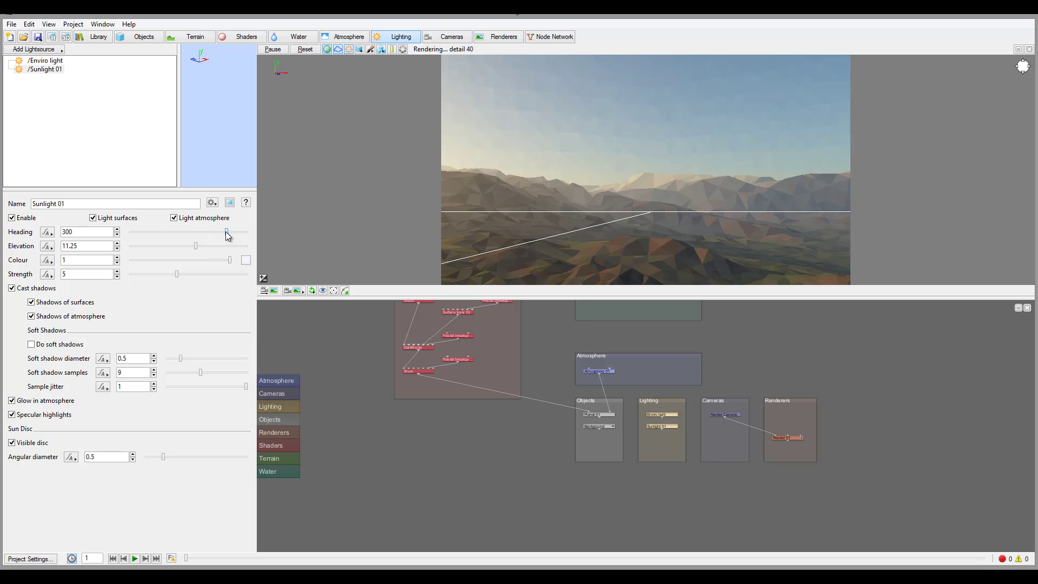
mouse_move(226, 232)
left_mouse_down()
mouse_move(181, 230)
mouse_move(230, 233)
left_mouse_up()
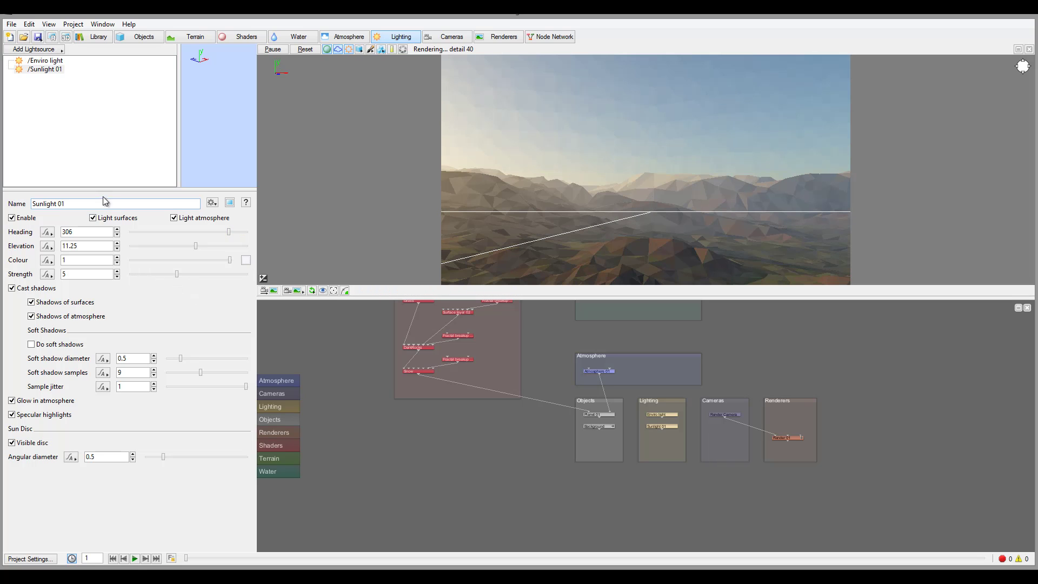
- Add a mid-level altocumulus 3D/volumetric cloud layer to the atmosphere
left_click(346, 37)
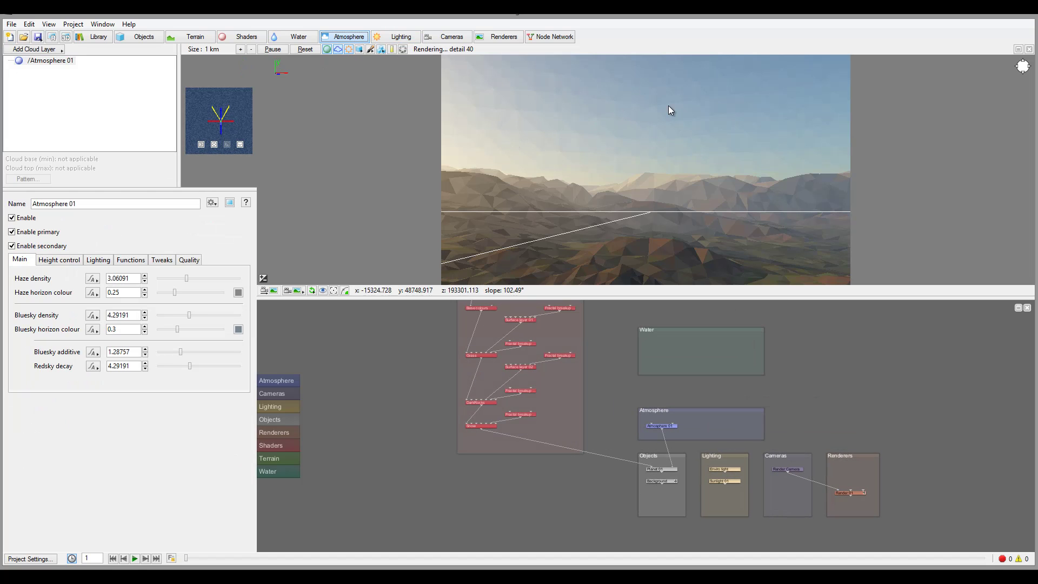
left_click(35, 49)
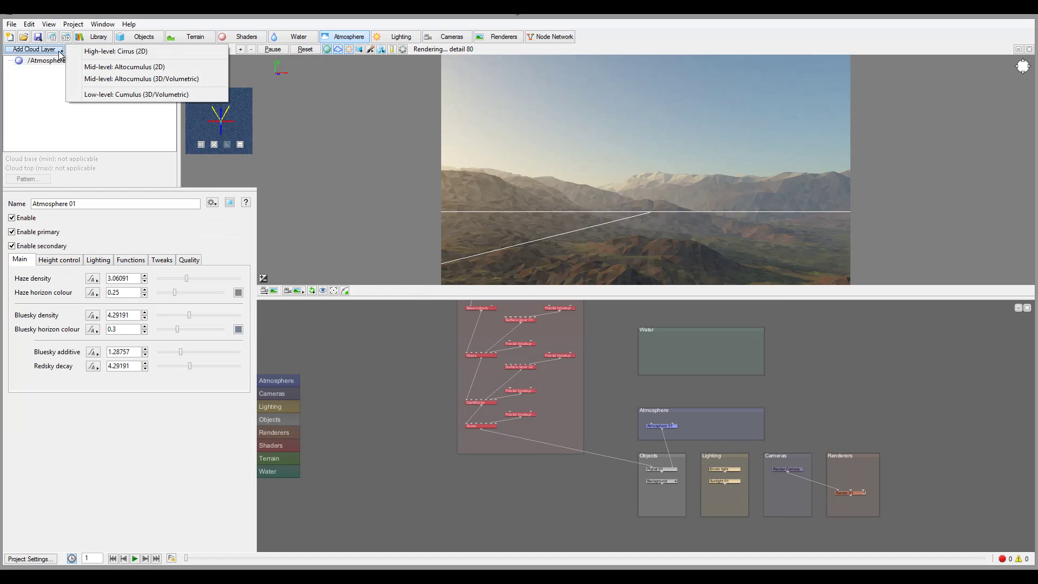
left_click(126, 80)
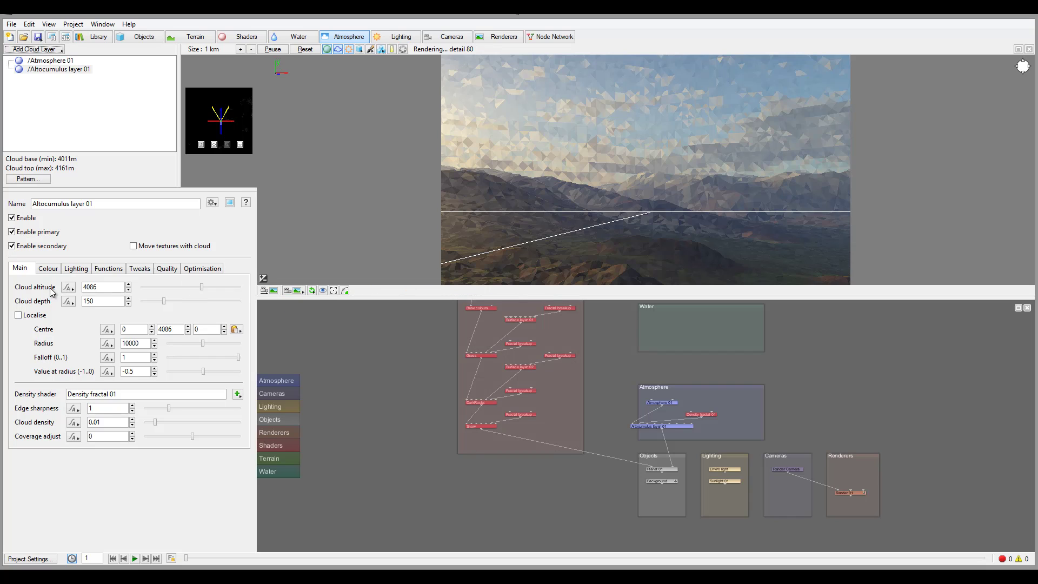
- Set the altocumulus layer's cloud depth to about 169 and its cloud density to about 0.0032
left_click(164, 302)
left_click_drag(164, 303, 152, 307)
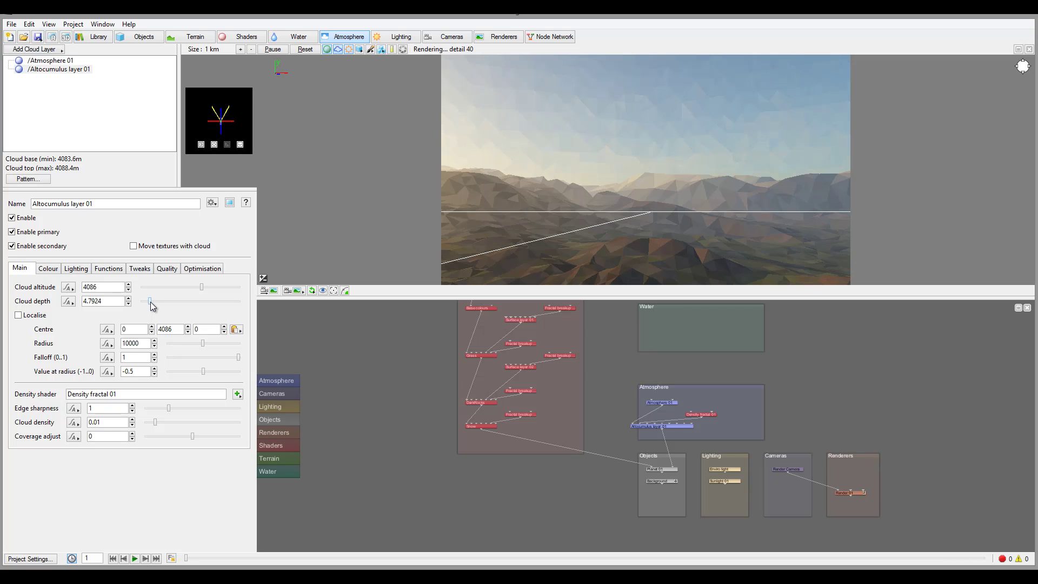
left_click_drag(150, 302, 165, 302)
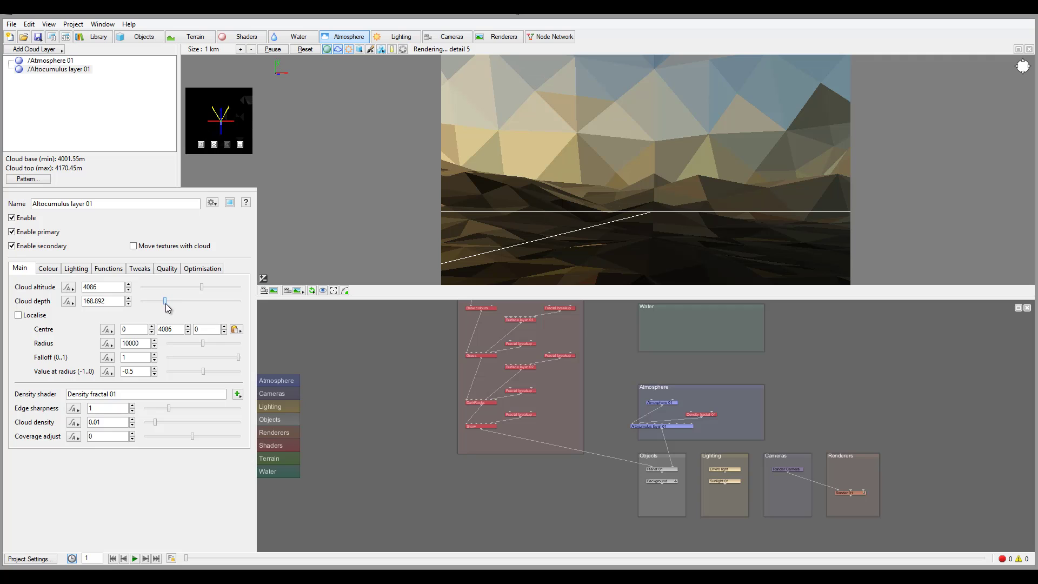
left_click_drag(155, 424, 152, 425)
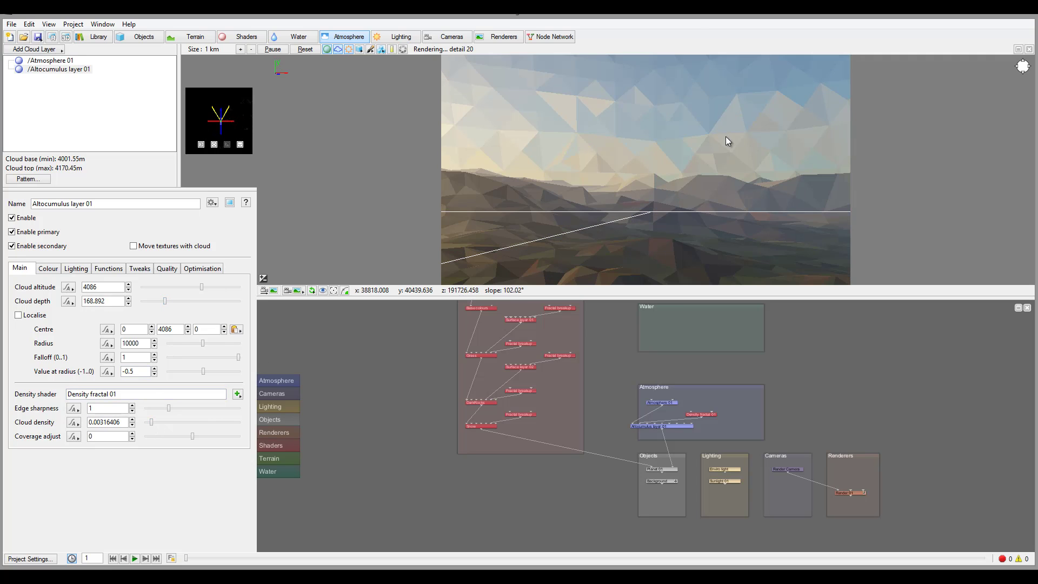
- Render the scene in the Render View to check the clouds and low sunlight, and close the render
left_click(52, 37)
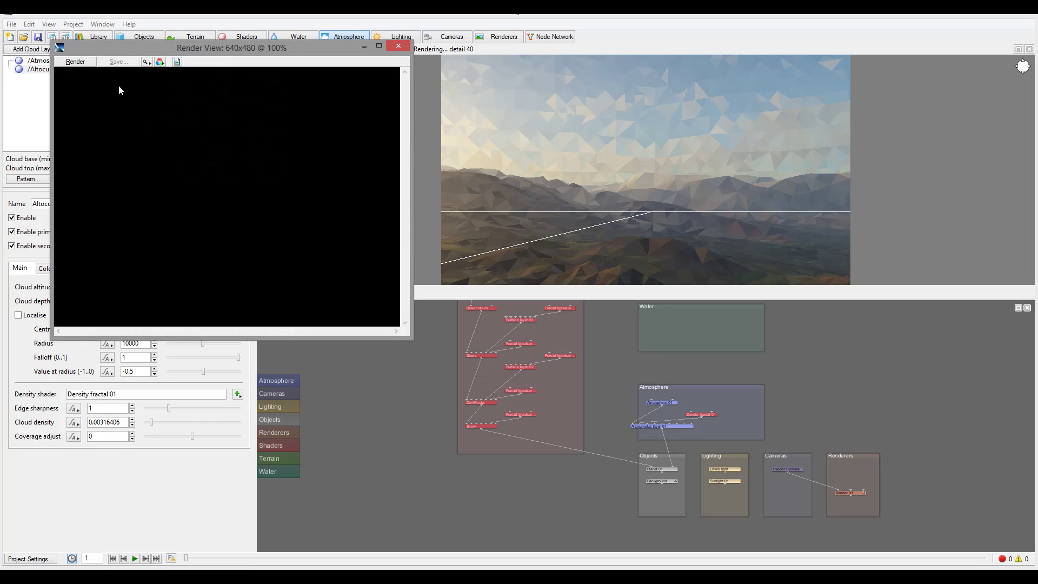
left_click(75, 61)
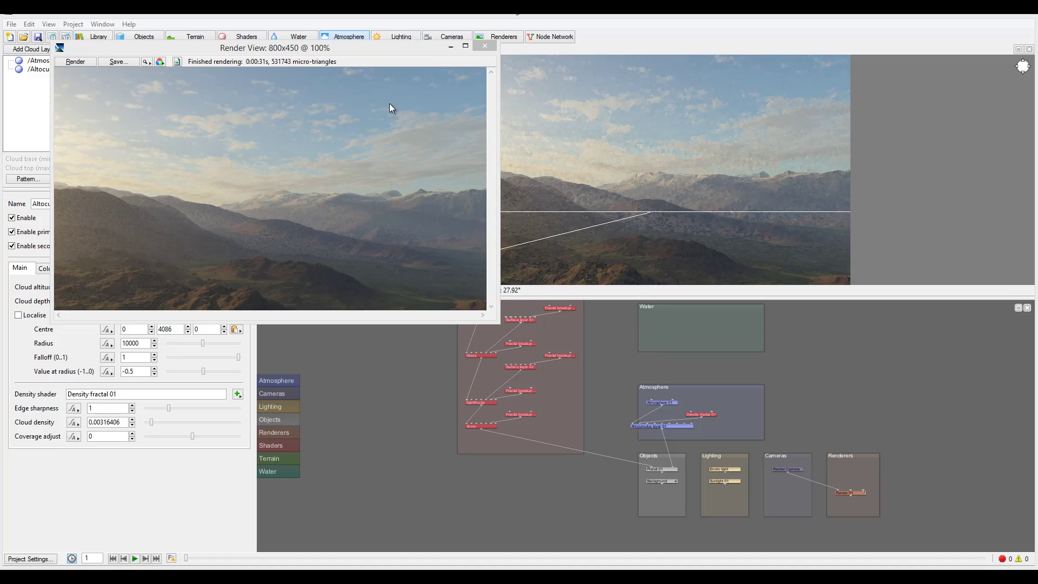
left_click(485, 47)
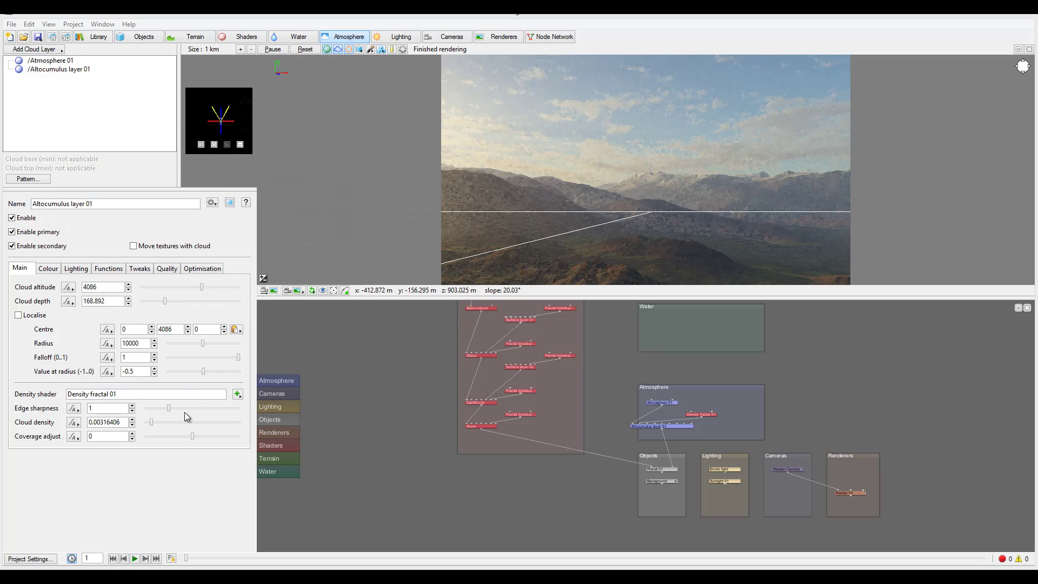
- Set the altocumulus layer's coverage adjust to 0.225, cloud depth to about 688, cloud density to about 0.0019 and edge sharpness to about 0.39
left_click(197, 437)
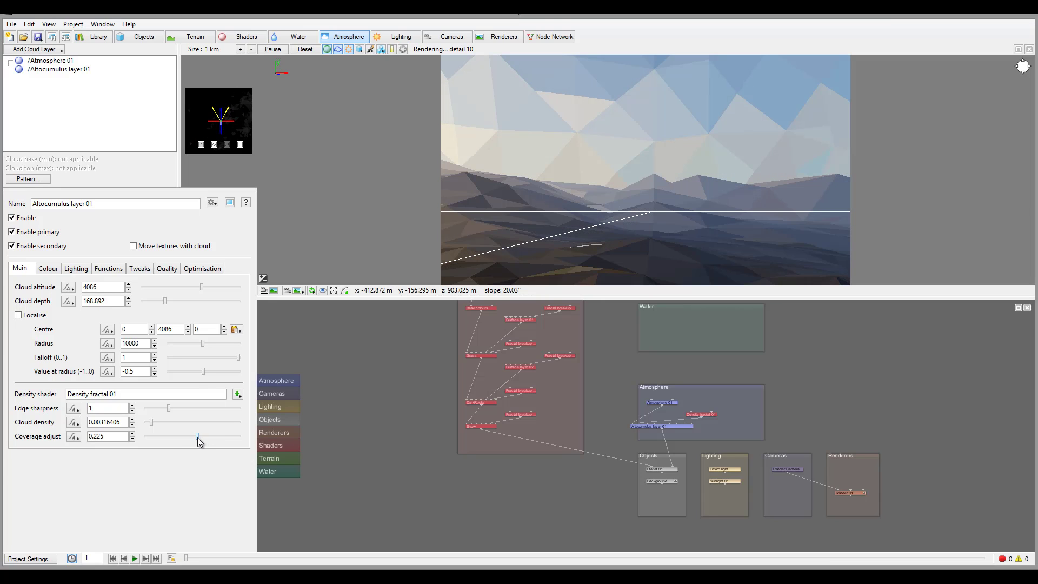
left_click(173, 301)
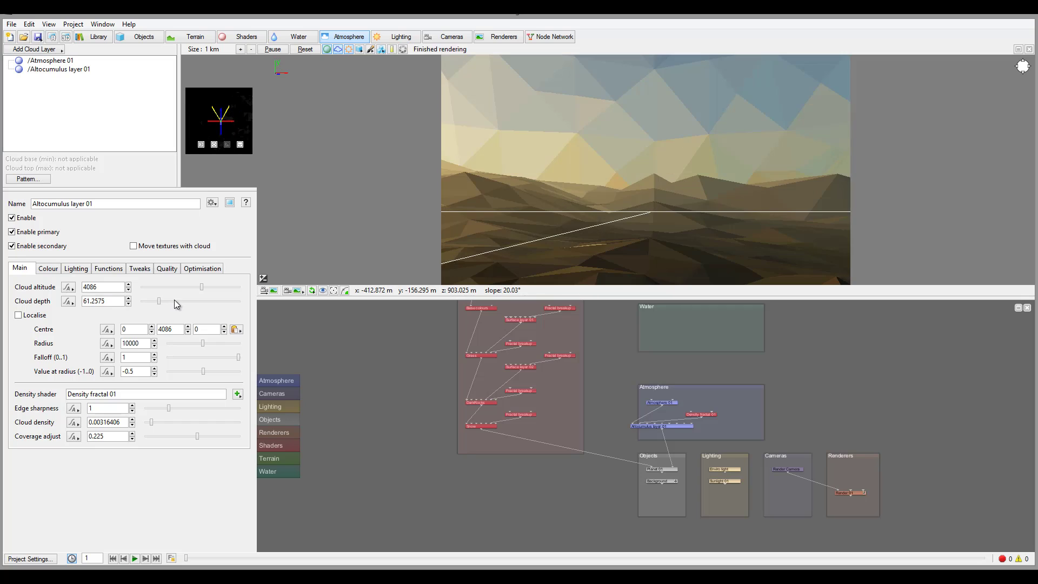
left_click(178, 301)
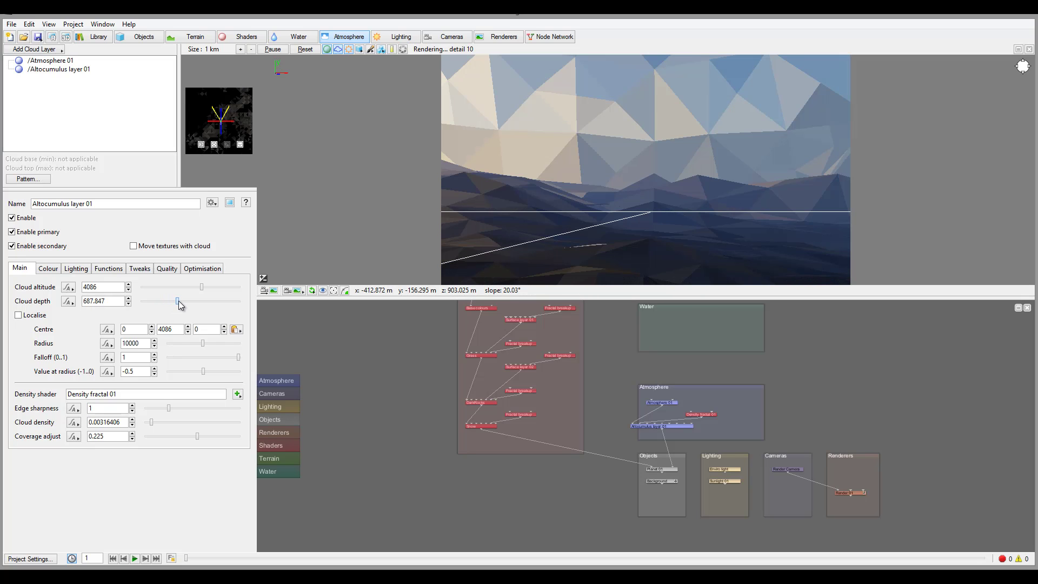
left_click(152, 421)
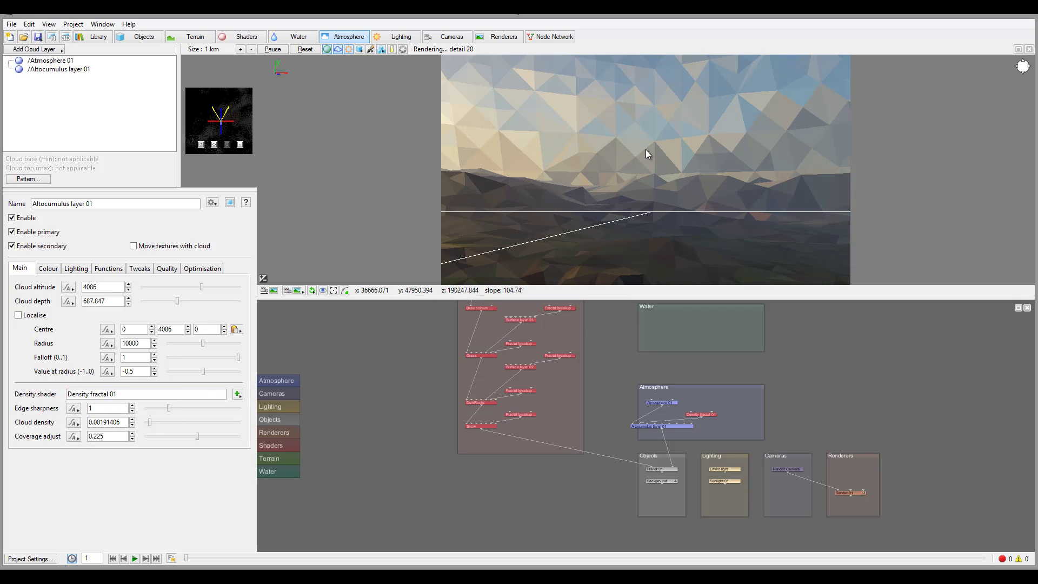
left_click_drag(169, 411, 163, 411)
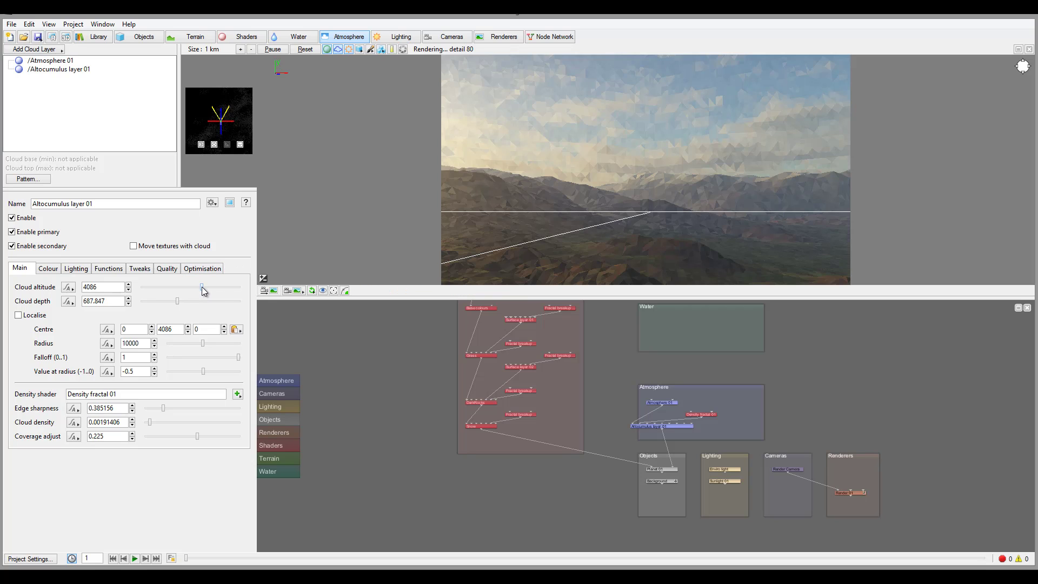
- Lower the altocumulus layer's cloud altitude to 1000, trying 2000 on the way, and set its cloud depth to about 1111
left_click_drag(201, 290, 200, 291)
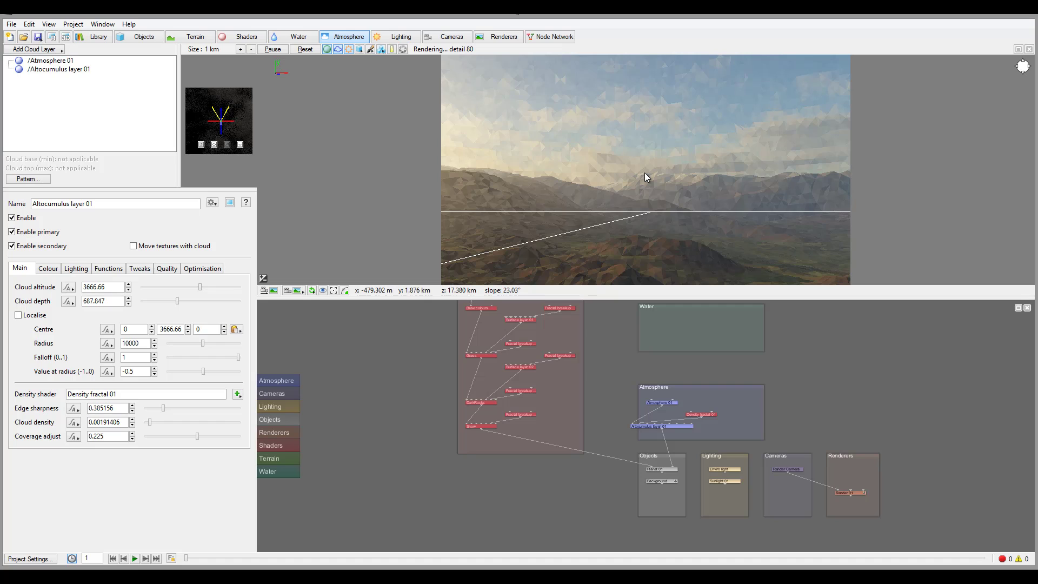
left_click_drag(111, 285, 7, 287)
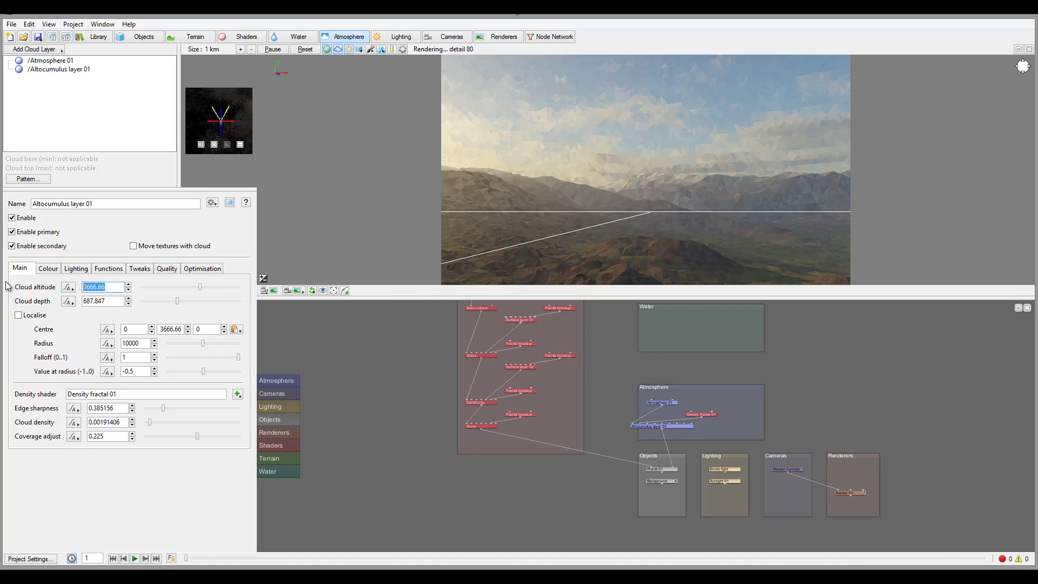
type("2000")
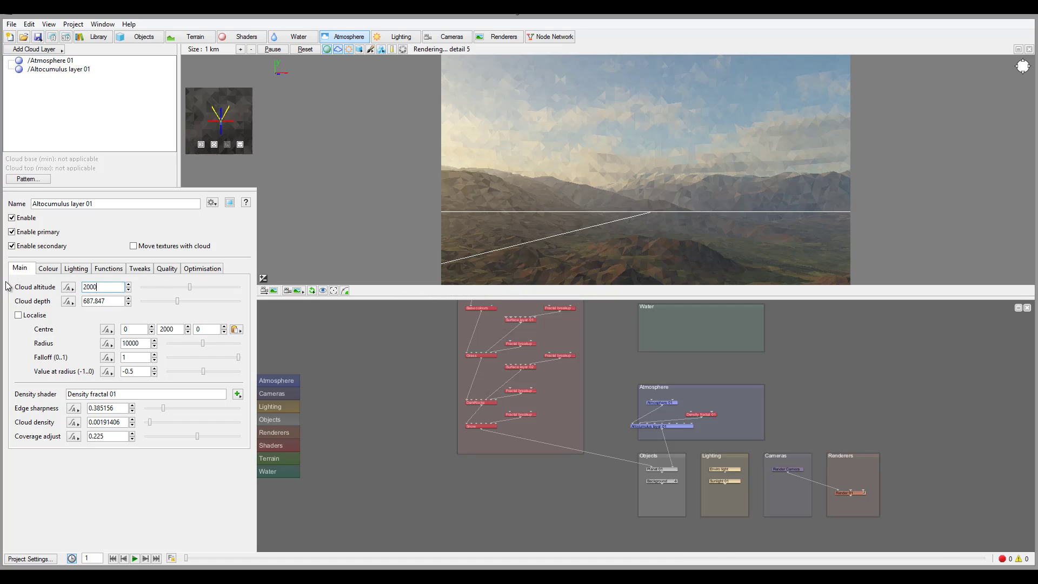
key("Return")
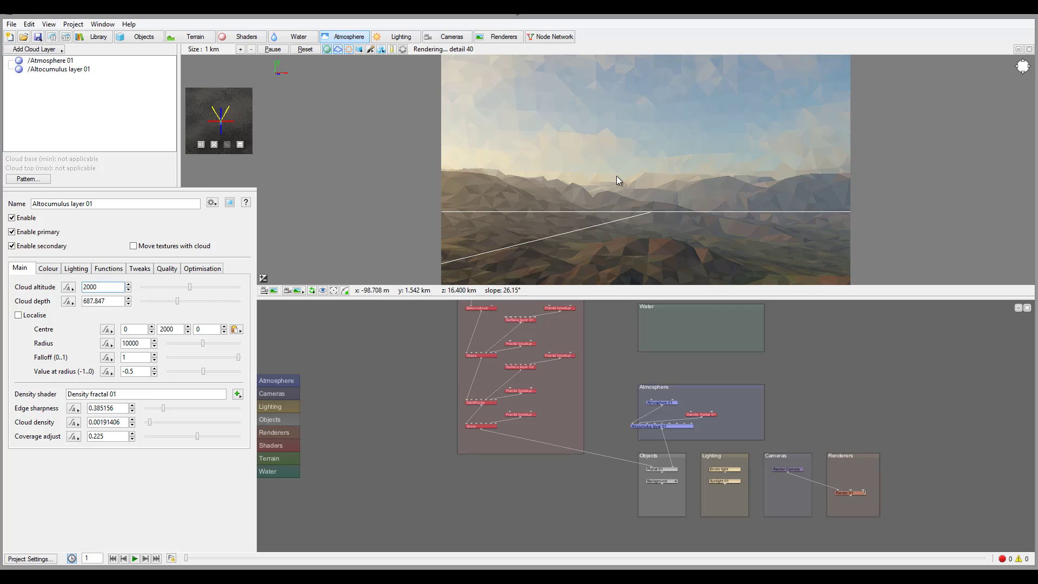
left_click_drag(110, 287, 30, 286)
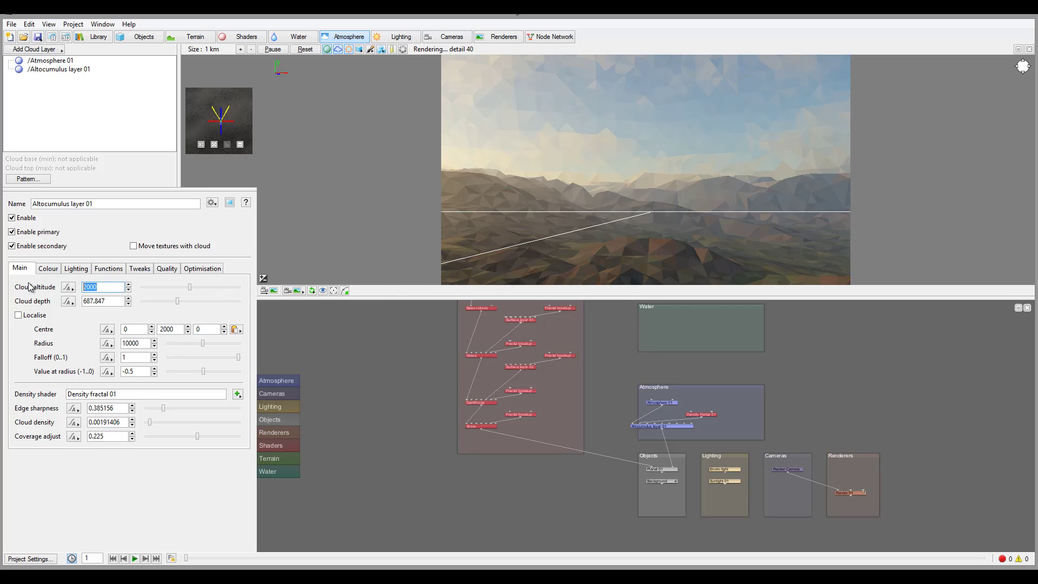
type("1000")
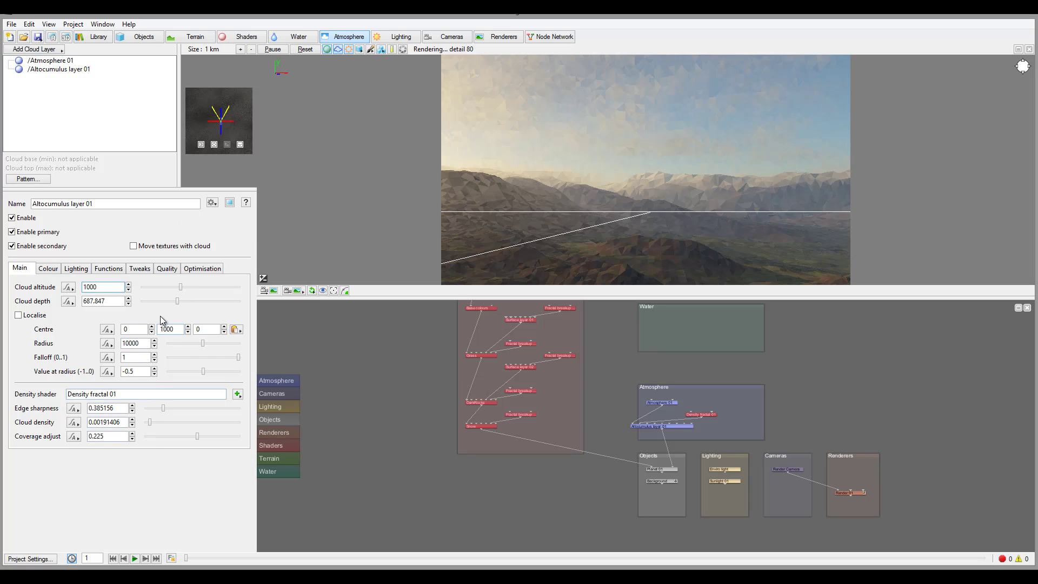
left_click_drag(179, 301, 200, 301)
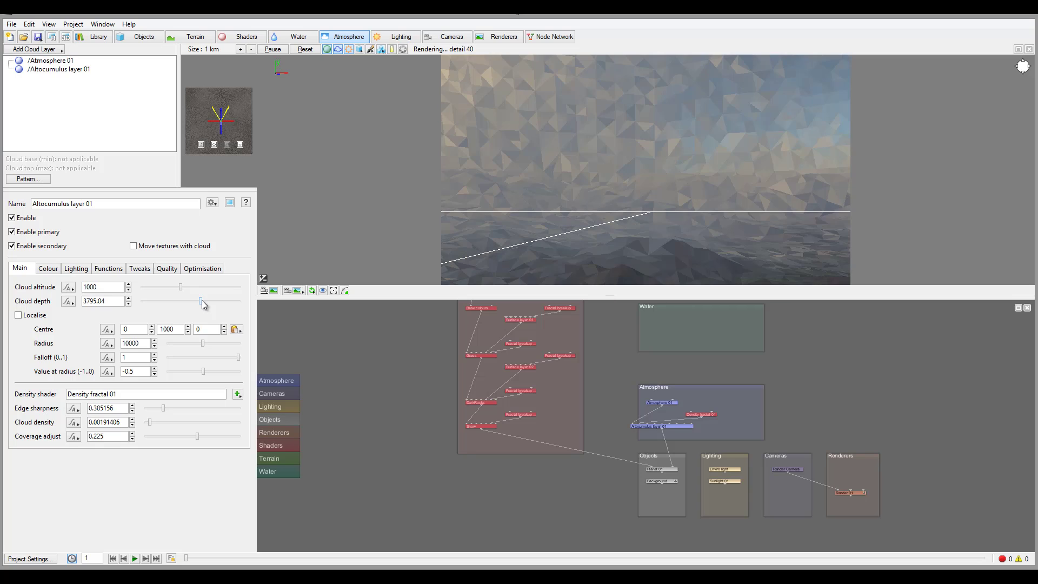
left_click_drag(202, 301, 184, 301)
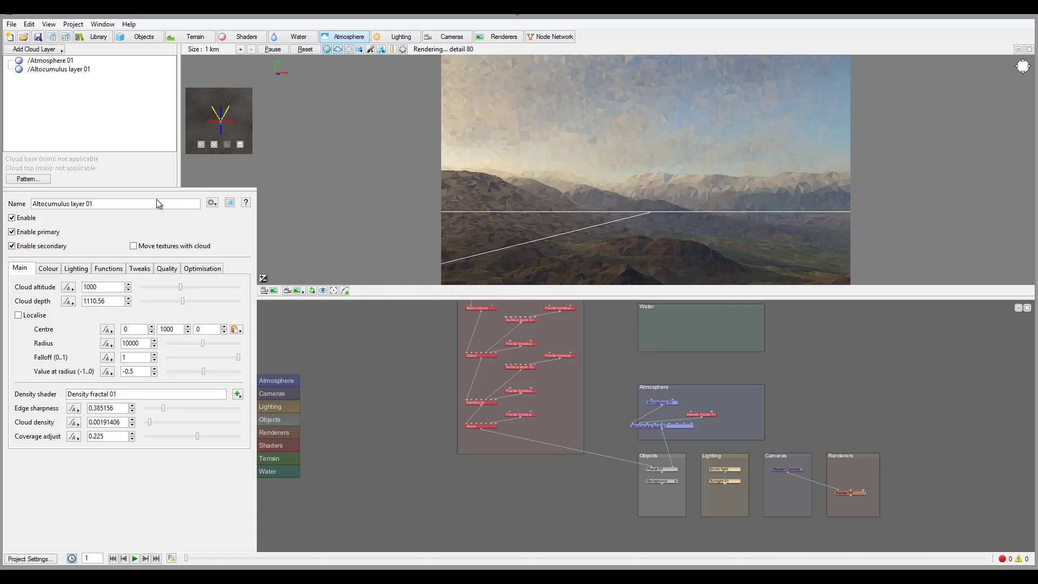
- Reduce the Enviro light's strength on surfaces to about 0.88
left_click(398, 37)
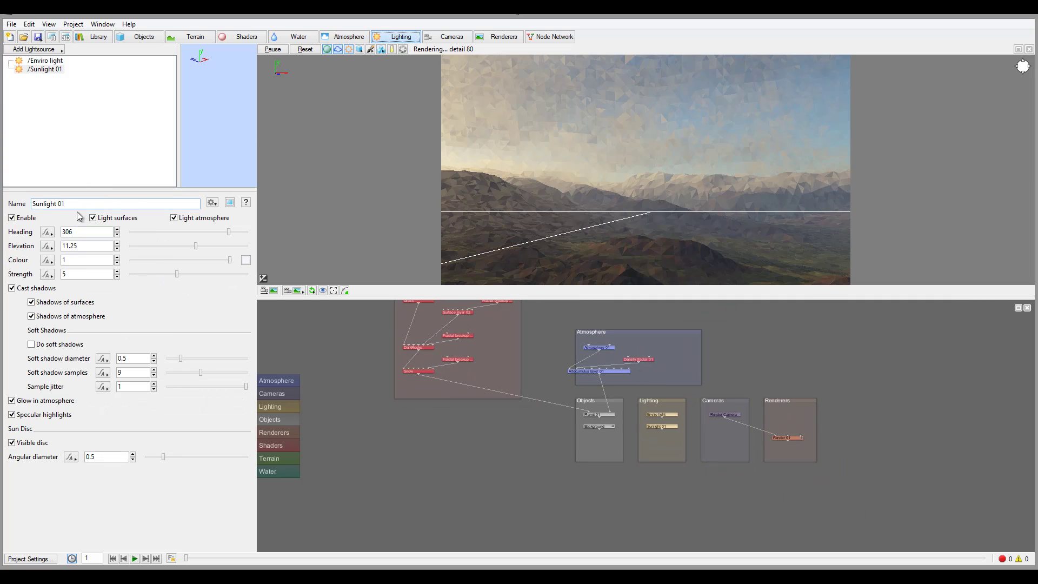
left_click(51, 63)
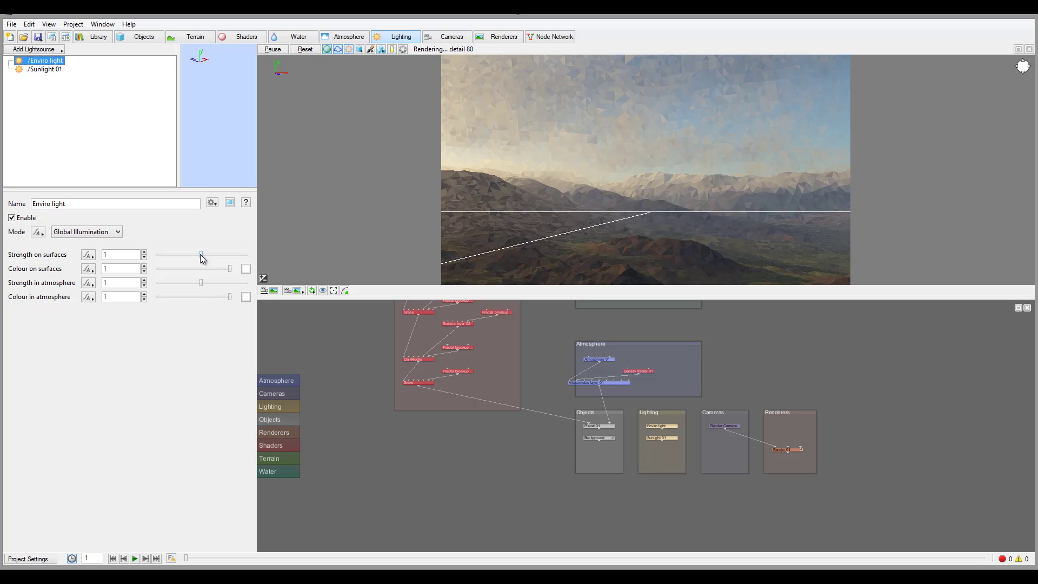
left_click_drag(201, 258, 200, 259)
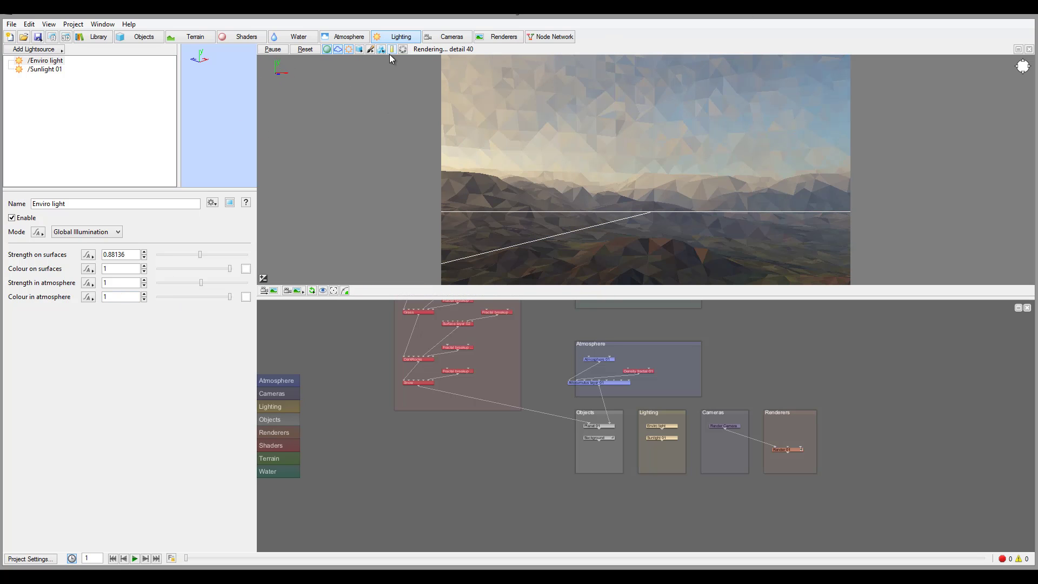
- Set Render 01's detail to 0.75 and turn on its crop region
left_click(504, 38)
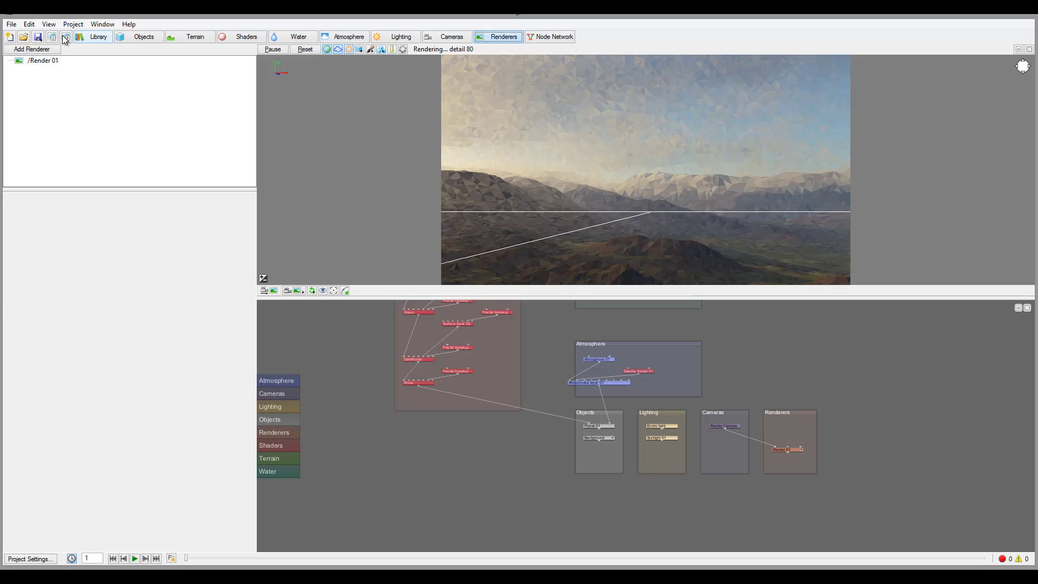
left_click(43, 61)
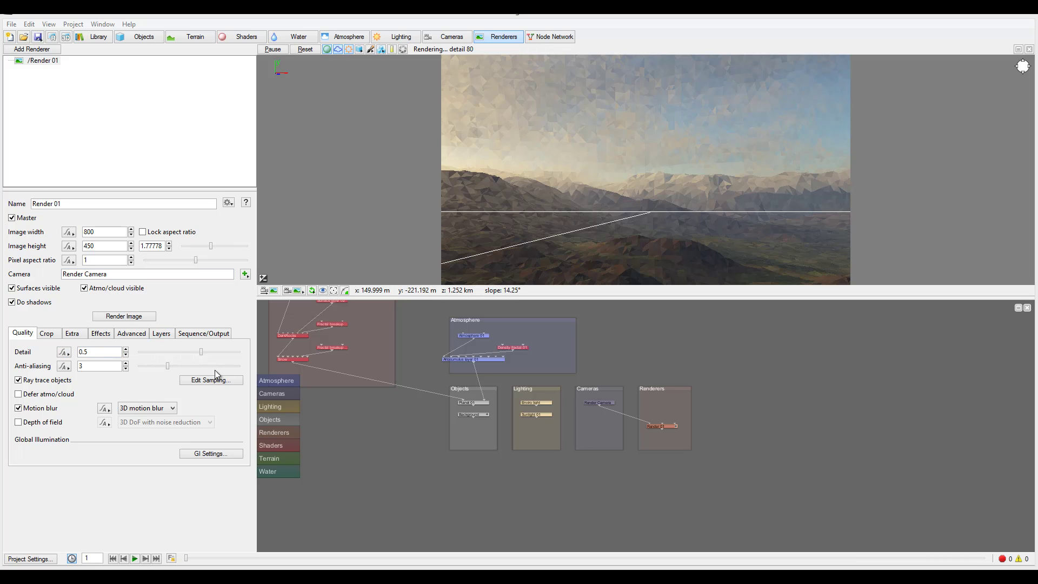
left_click_drag(202, 352, 234, 355)
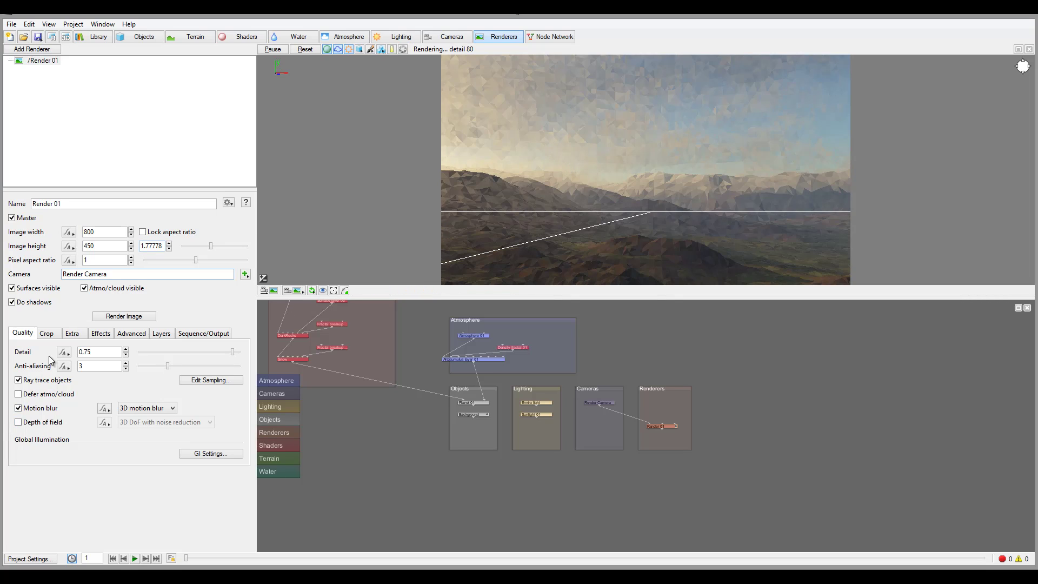
left_click(49, 334)
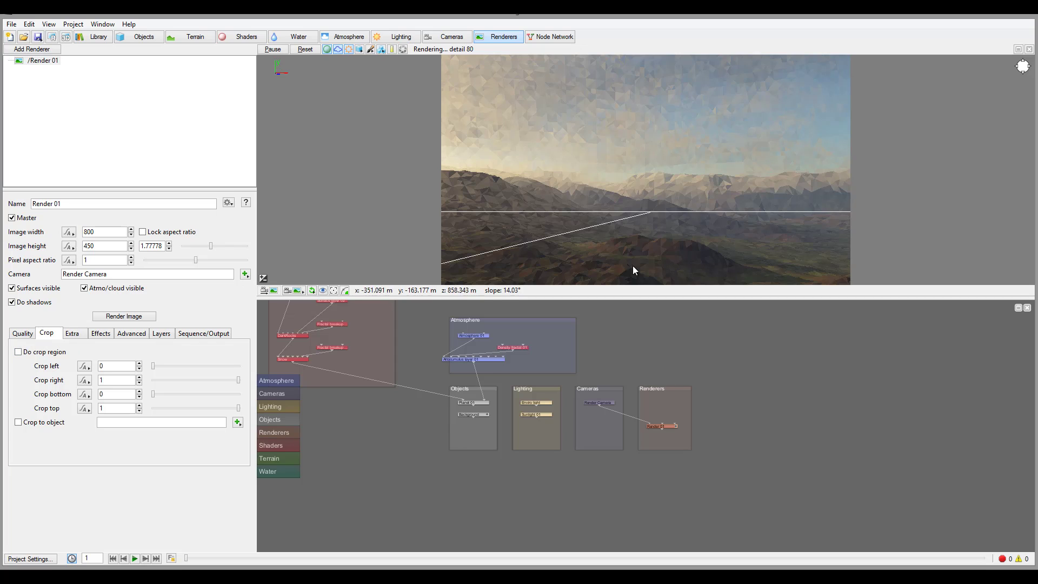
left_click(30, 355)
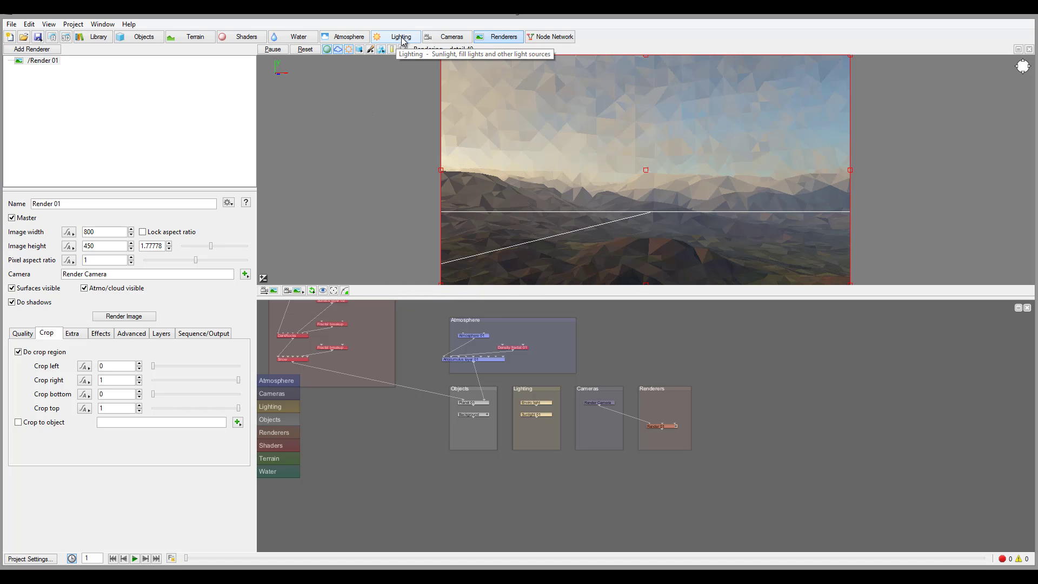
- Raise the altocumulus layer's rendering quality to about 0.51
left_click(348, 36)
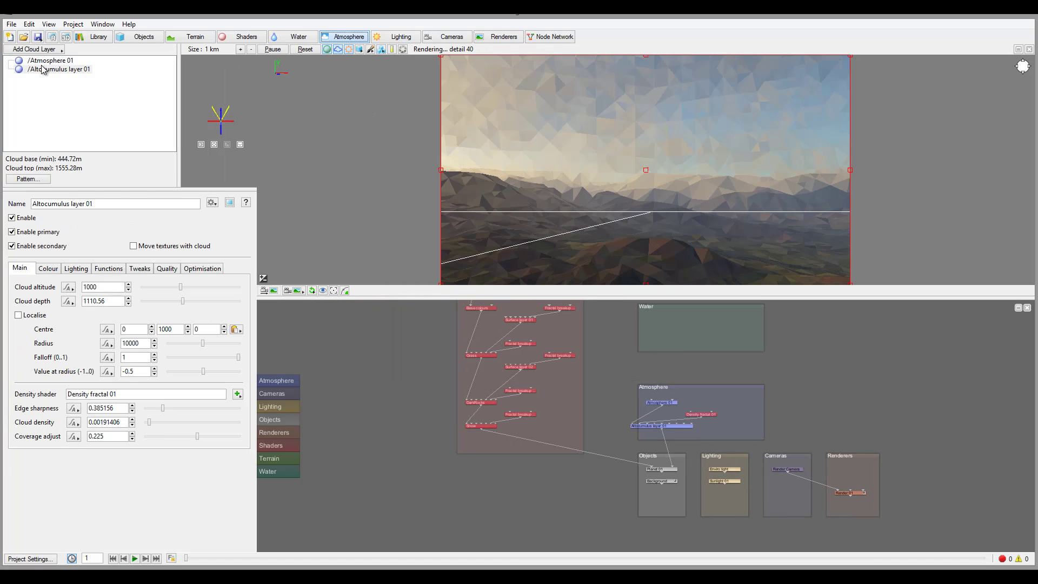
left_click(165, 269)
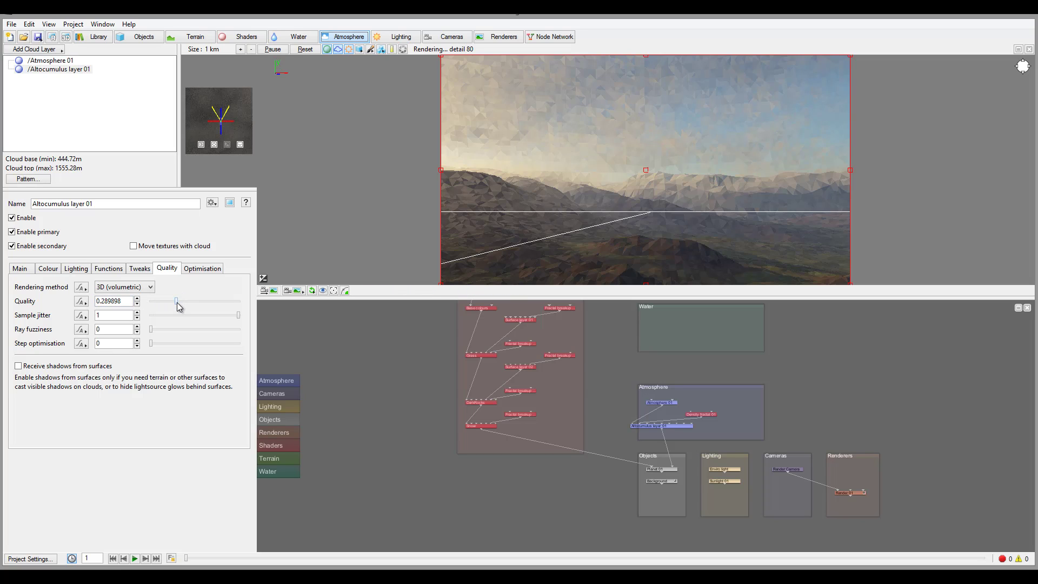
left_click_drag(176, 303, 199, 302)
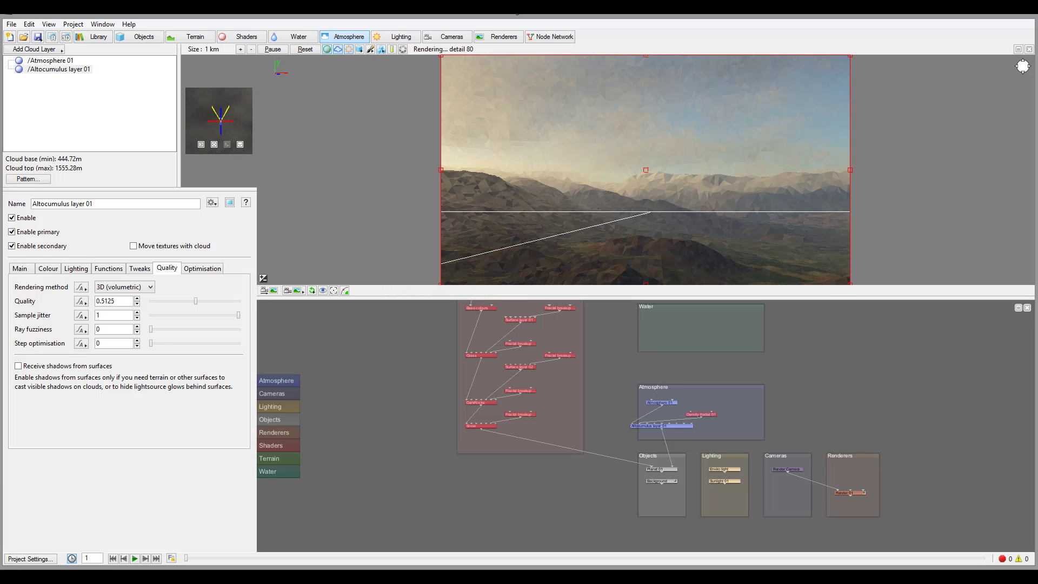
- Turn off Render 01's crop region and bring up the altocumulus layer's quality settings
left_click(499, 36)
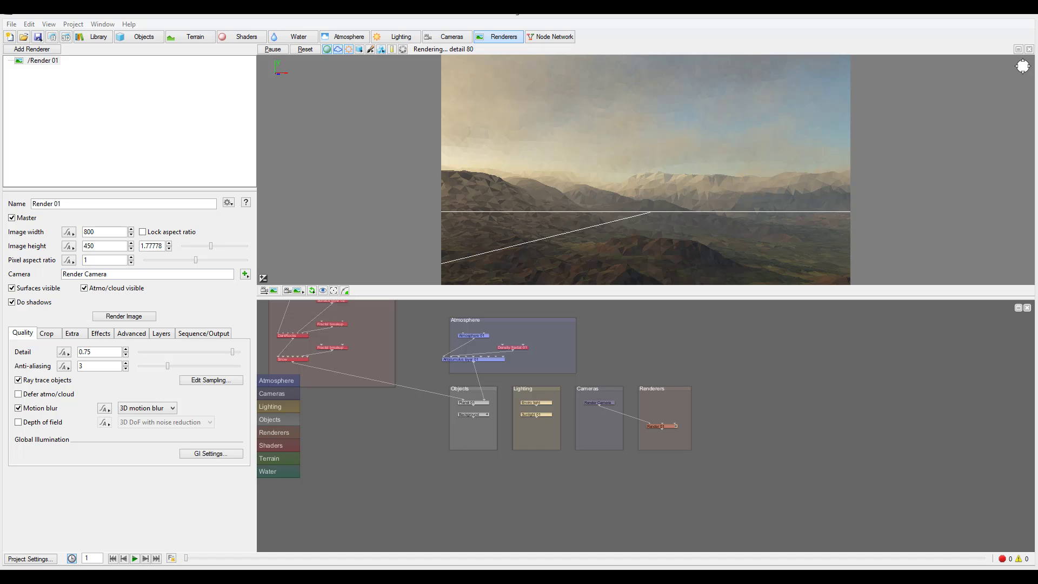
left_click(357, 37)
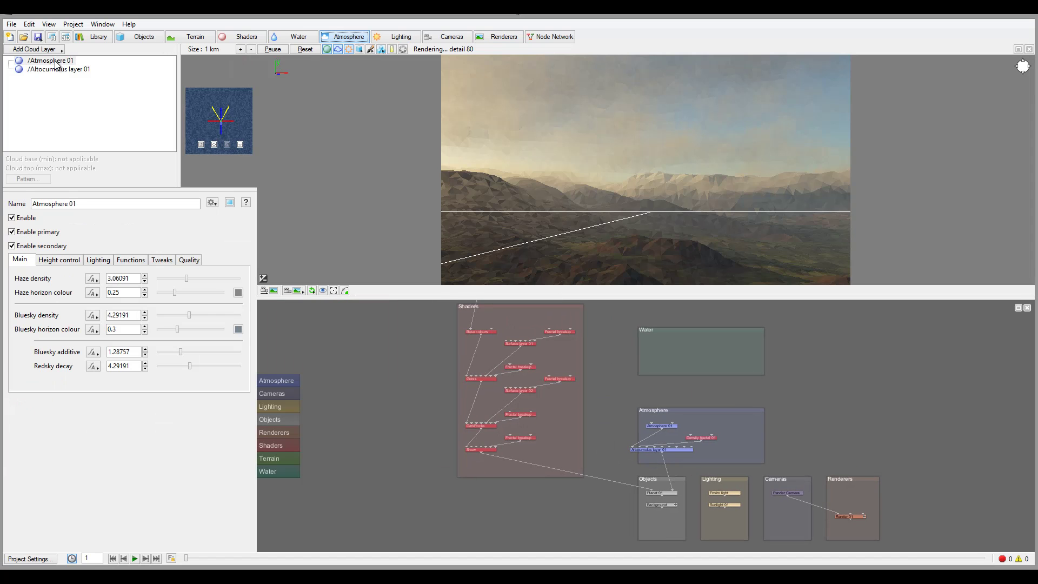
left_click(57, 70)
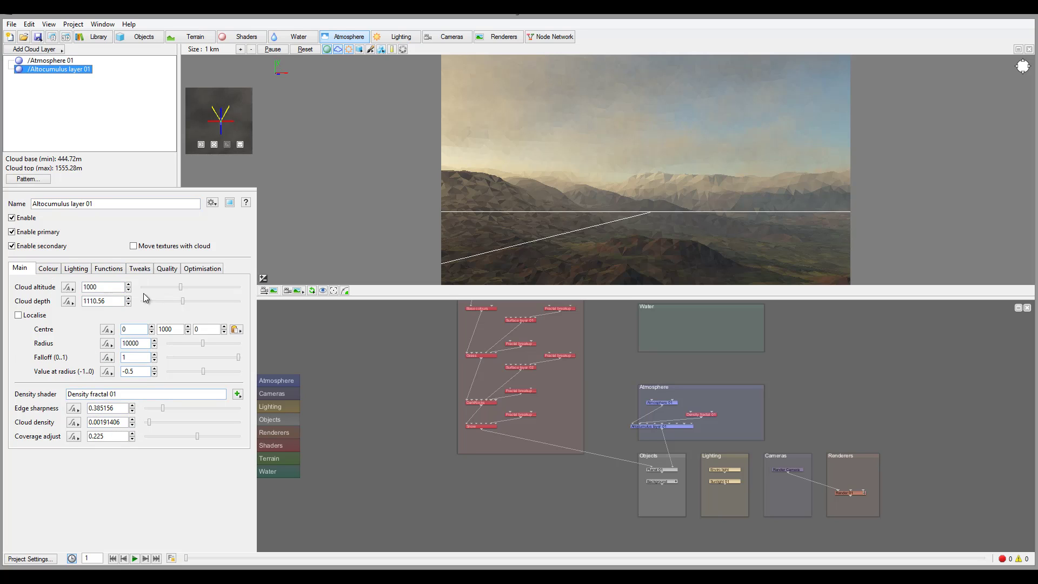
left_click(168, 269)
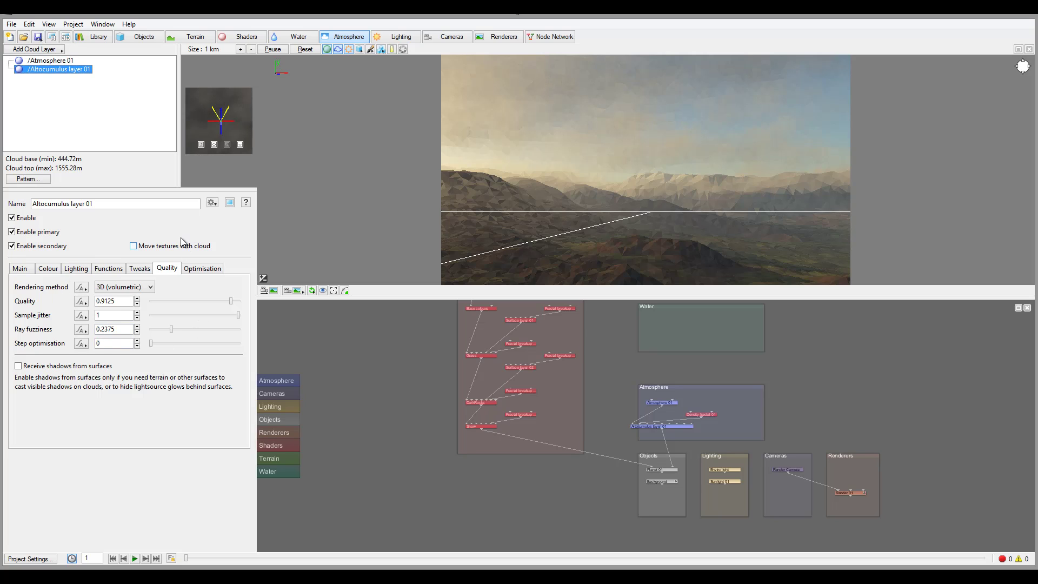
- Raise Atmosphere 01's number of samples to 45
key("Up")
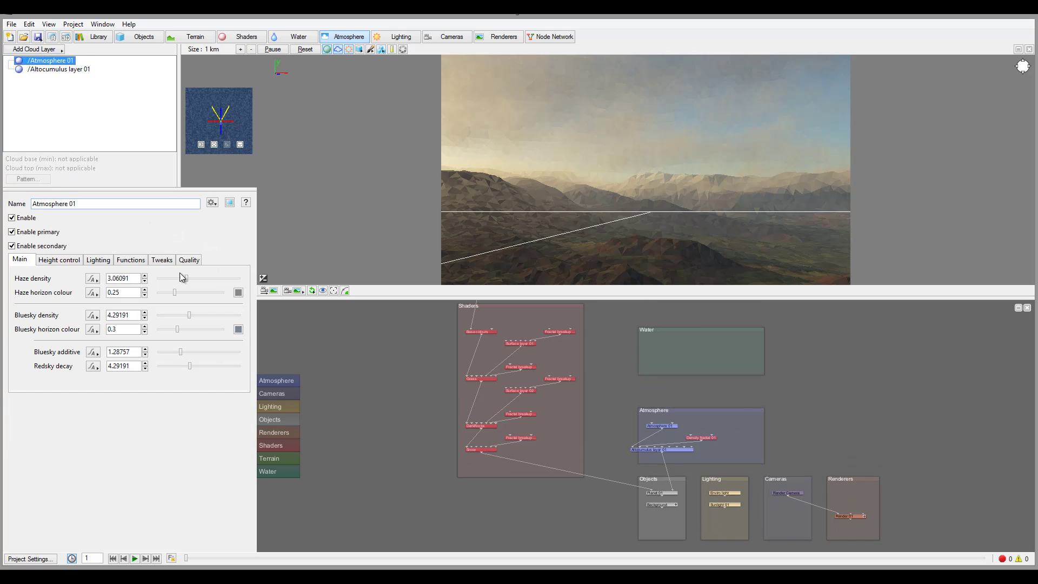
left_click(190, 260)
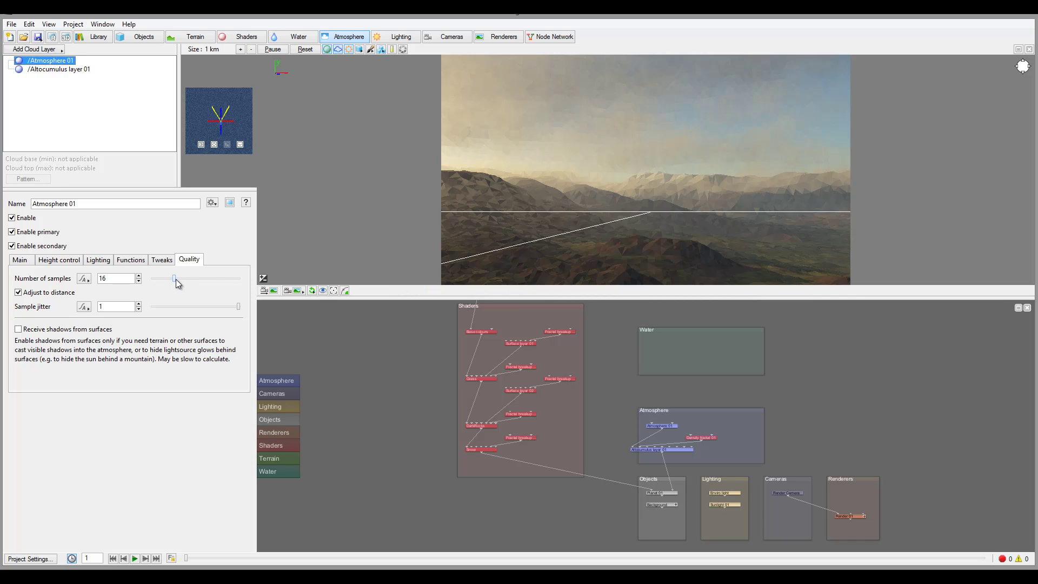
left_click_drag(176, 279, 213, 279)
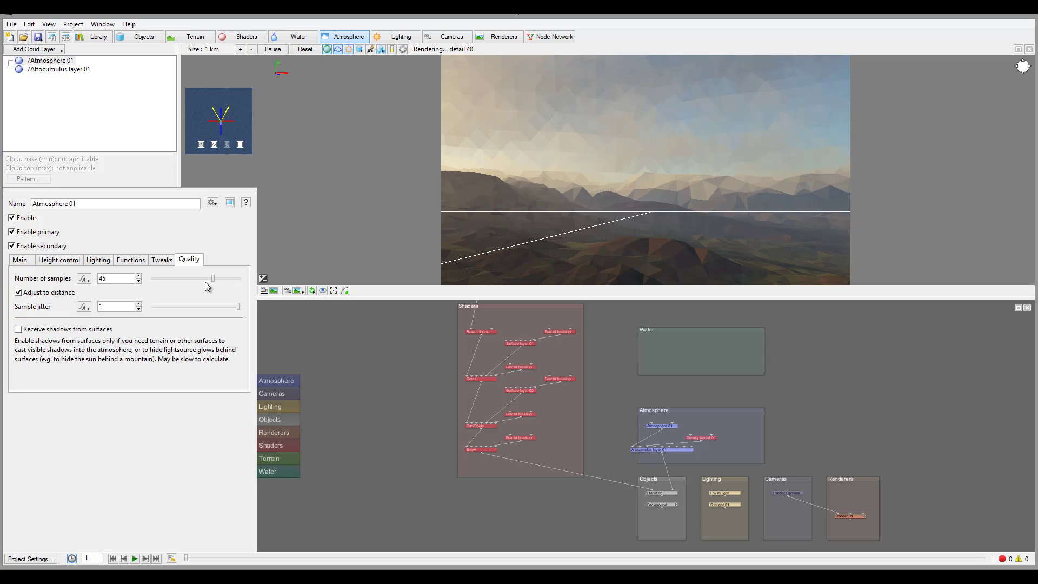
- Enable soft shadows for the Sunlight 01 light source
left_click(398, 36)
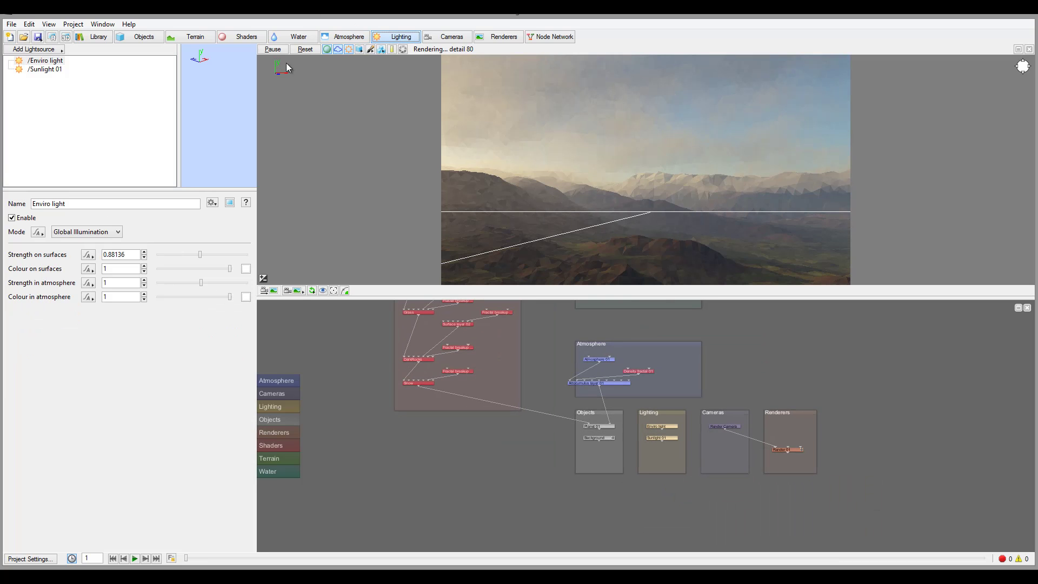
left_click(46, 70)
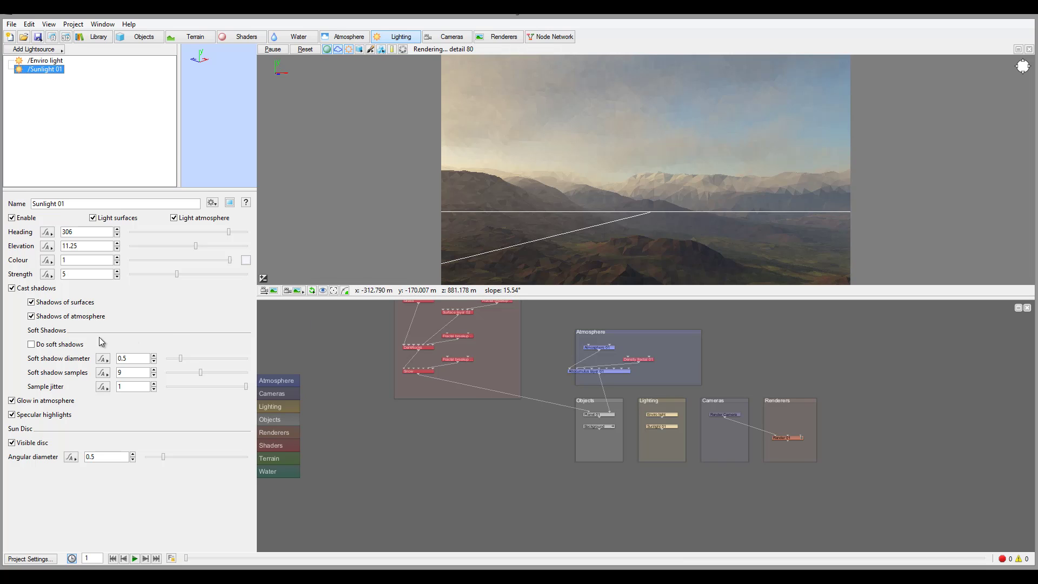
left_click(54, 345)
left_click(54, 345)
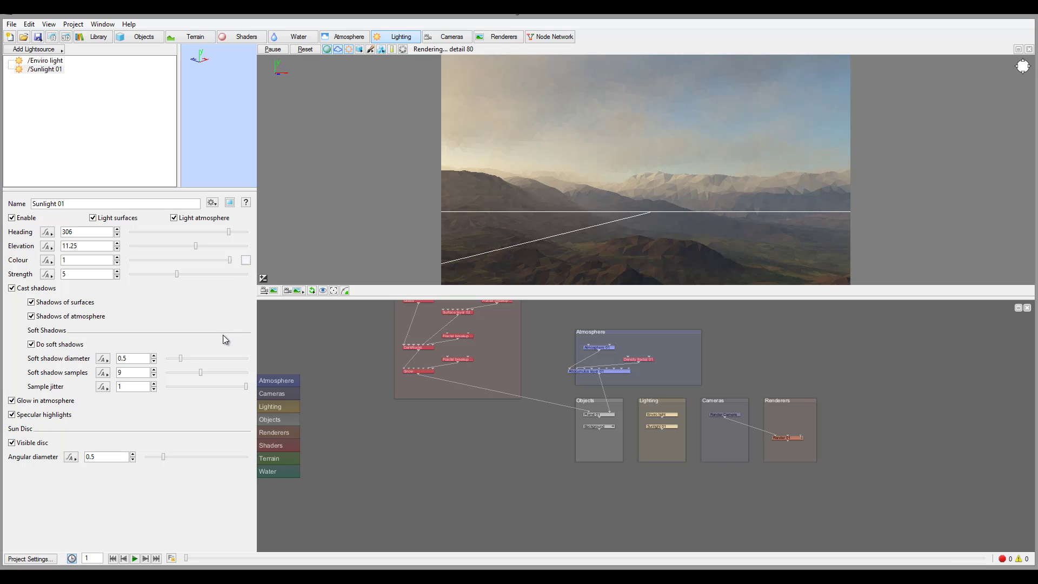
- Lock Render 01's aspect ratio and set its image width to 1024
left_click(498, 36)
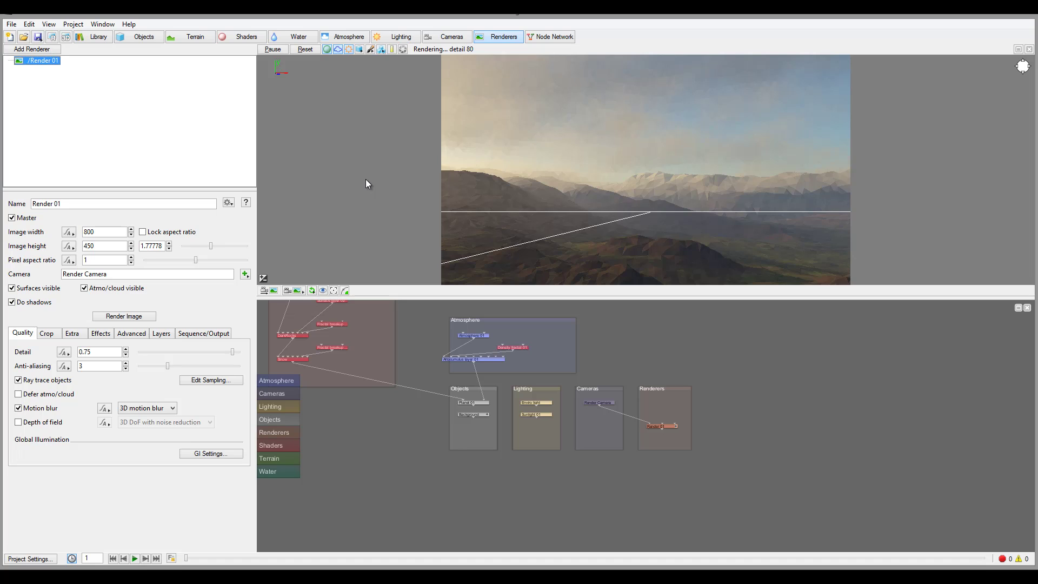
left_click(143, 232)
double_click(89, 232)
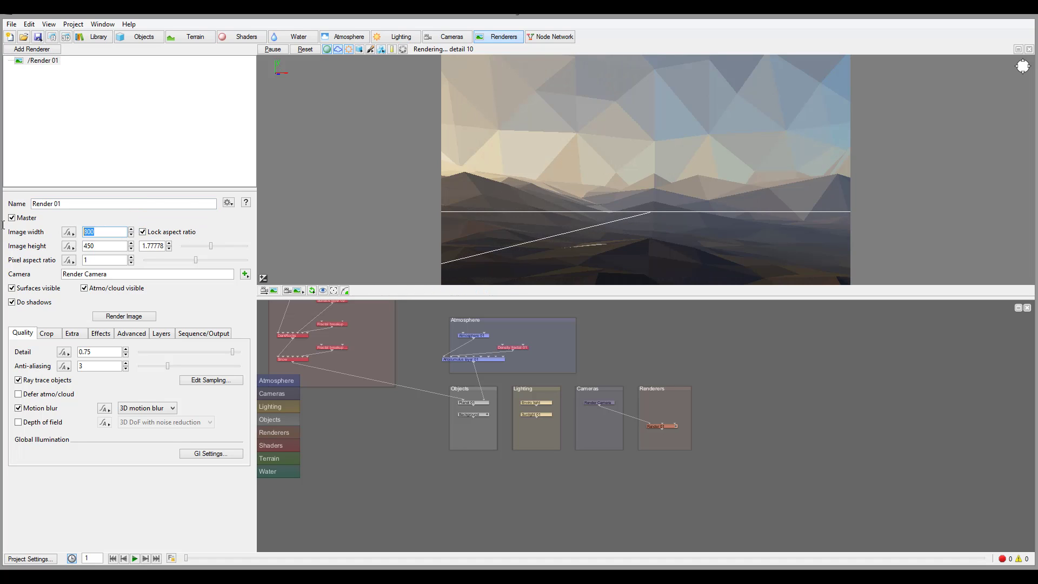
type("1024")
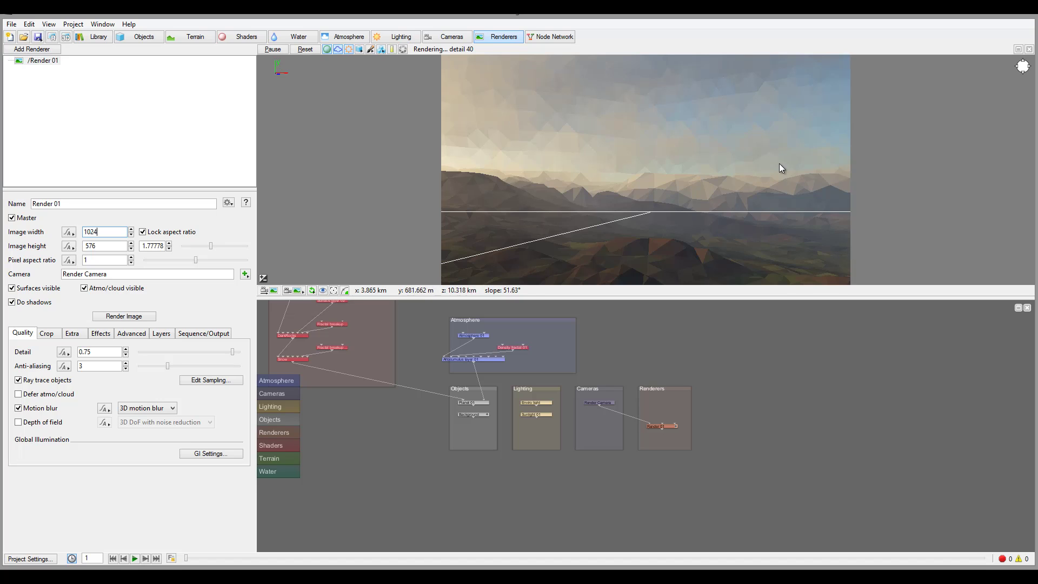
left_click(52, 37)
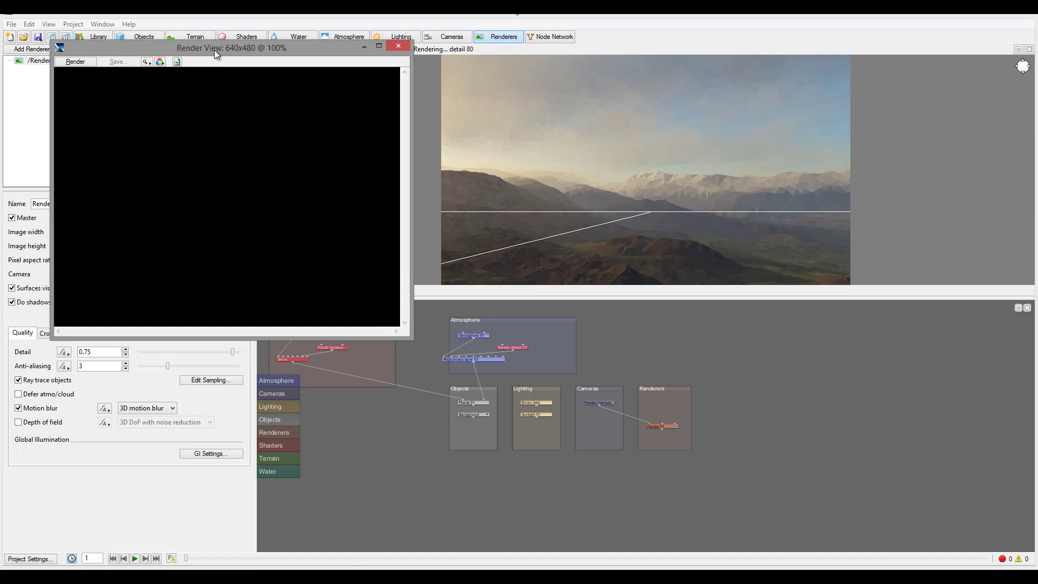
left_click_drag(252, 47, 329, 60)
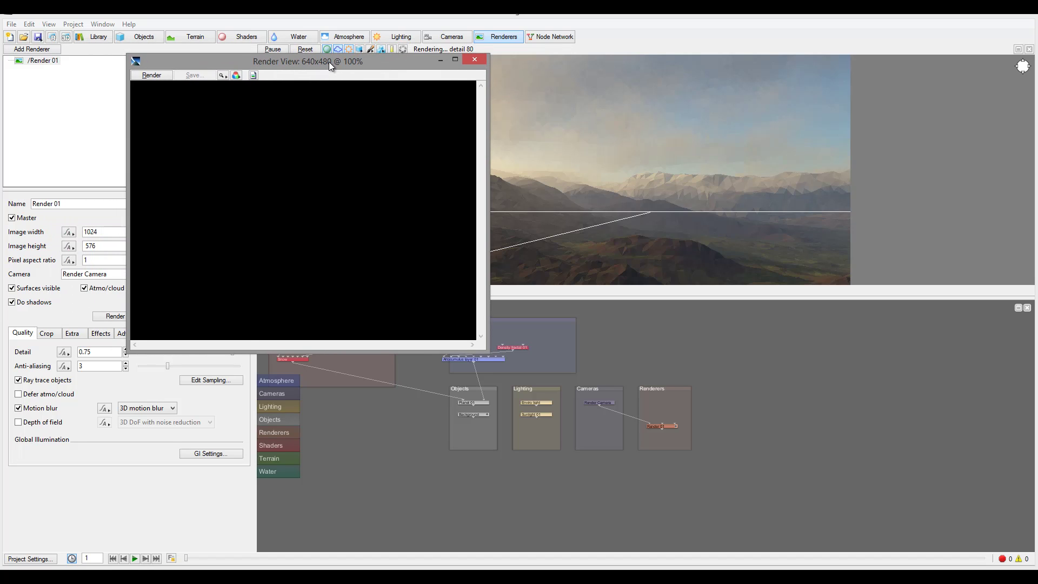
left_click(473, 59)
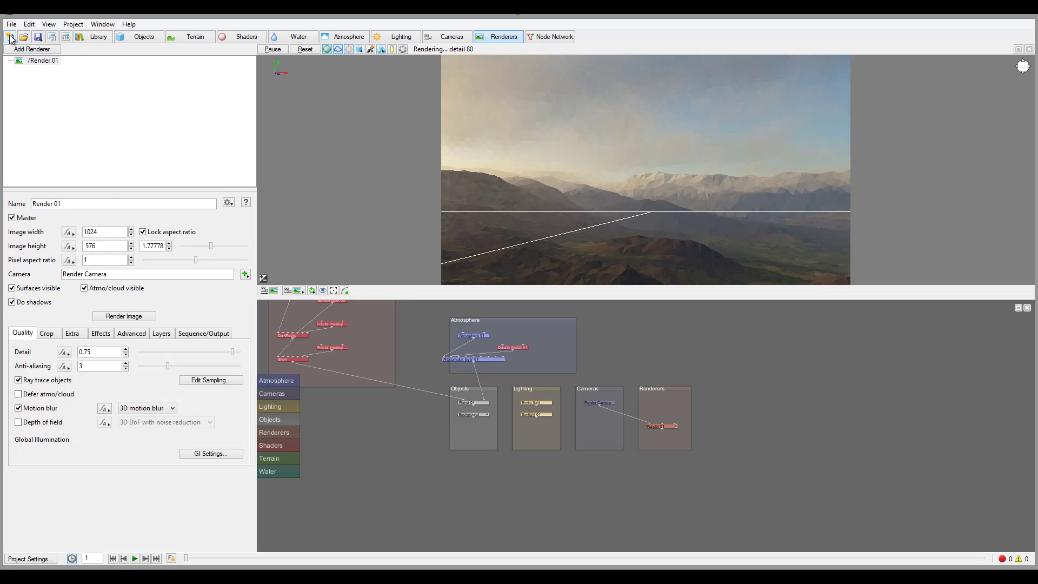
- Start rendering the scene in the Render View
left_click(52, 37)
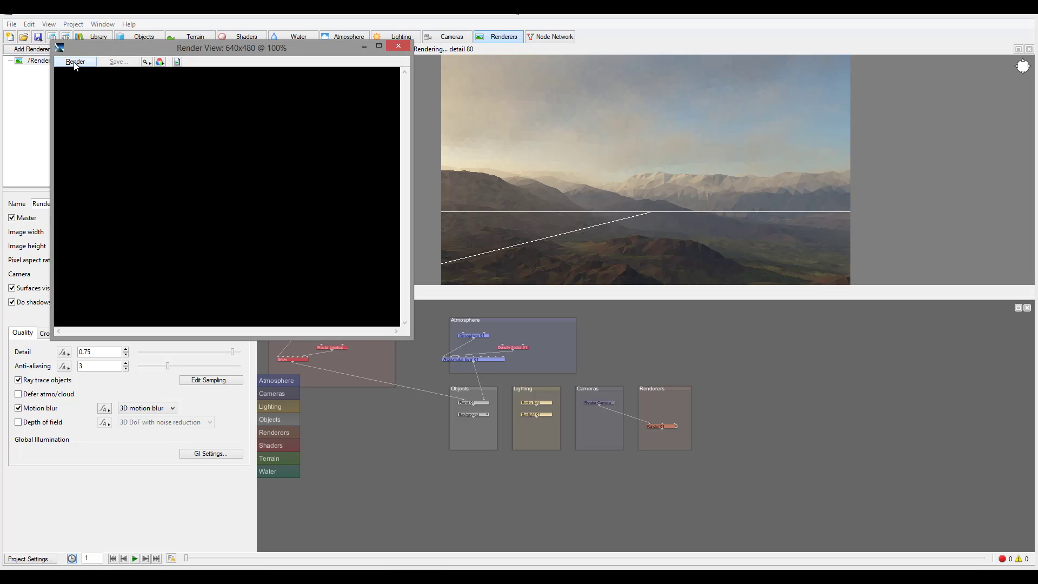
left_click(75, 62)
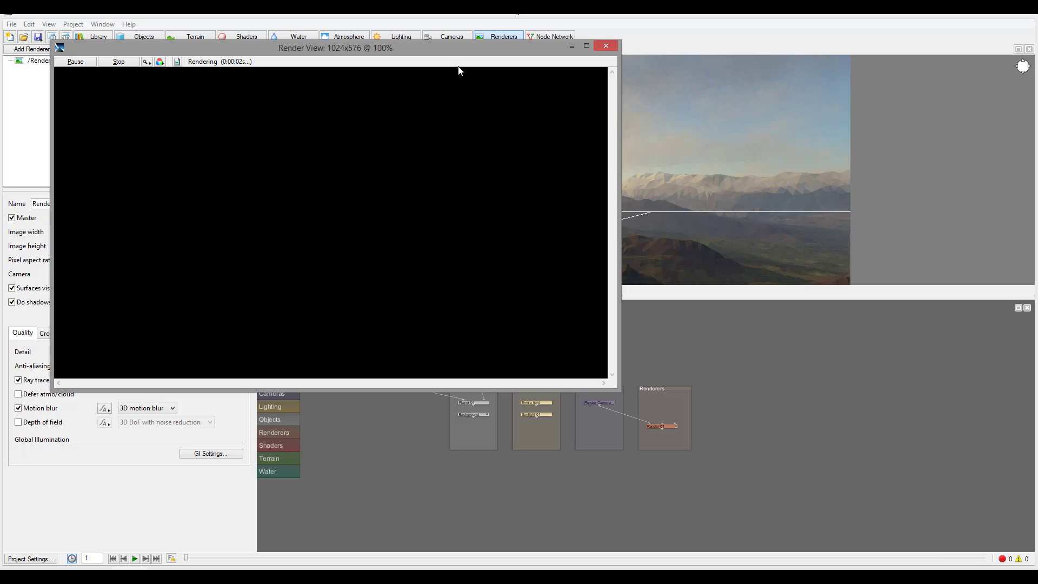